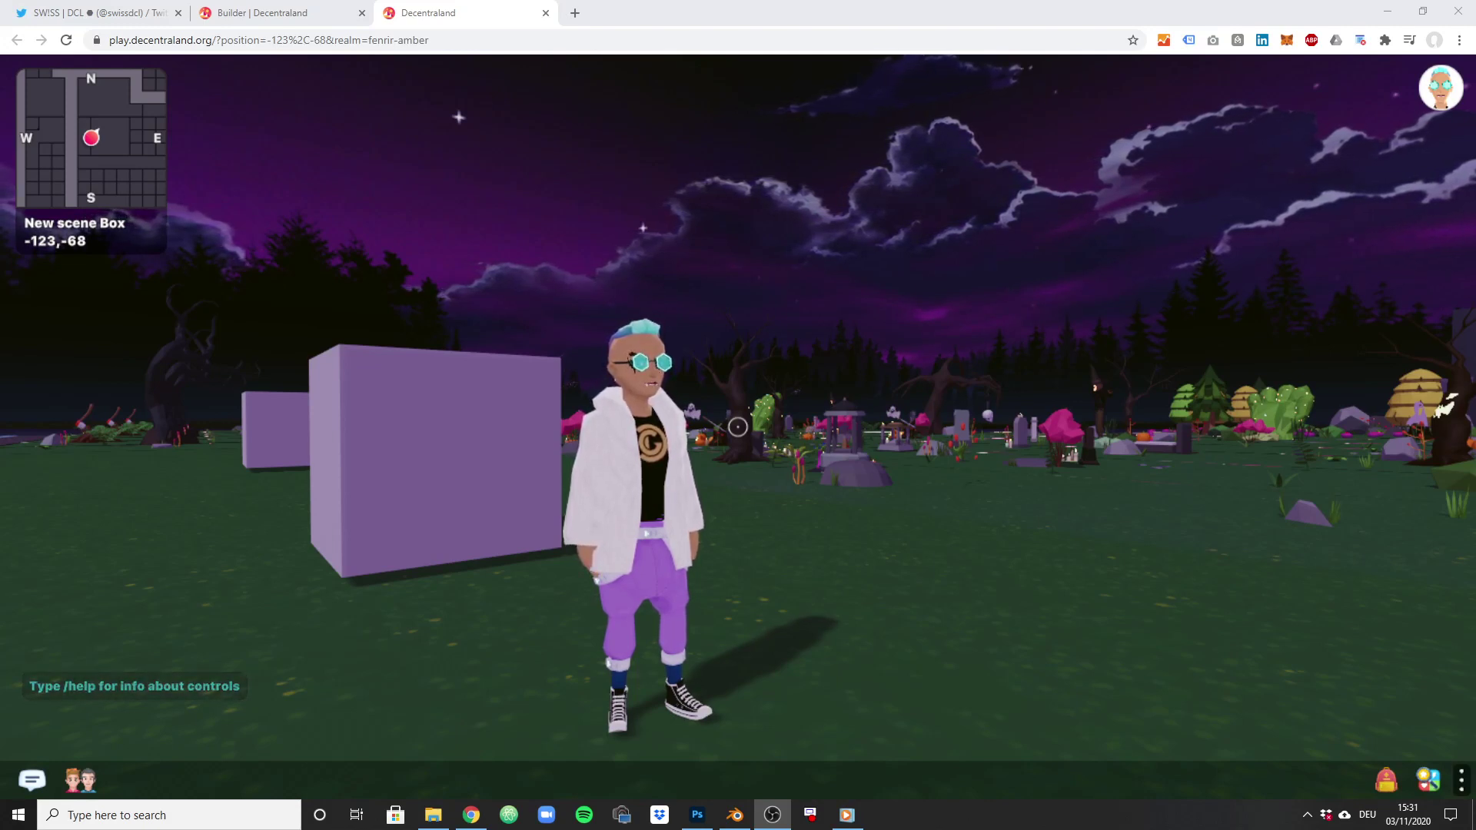
- Walk the avatar around the boxes in the Decentraland scene and view one up close in first- and third-person camera
left_click(1284, 624)
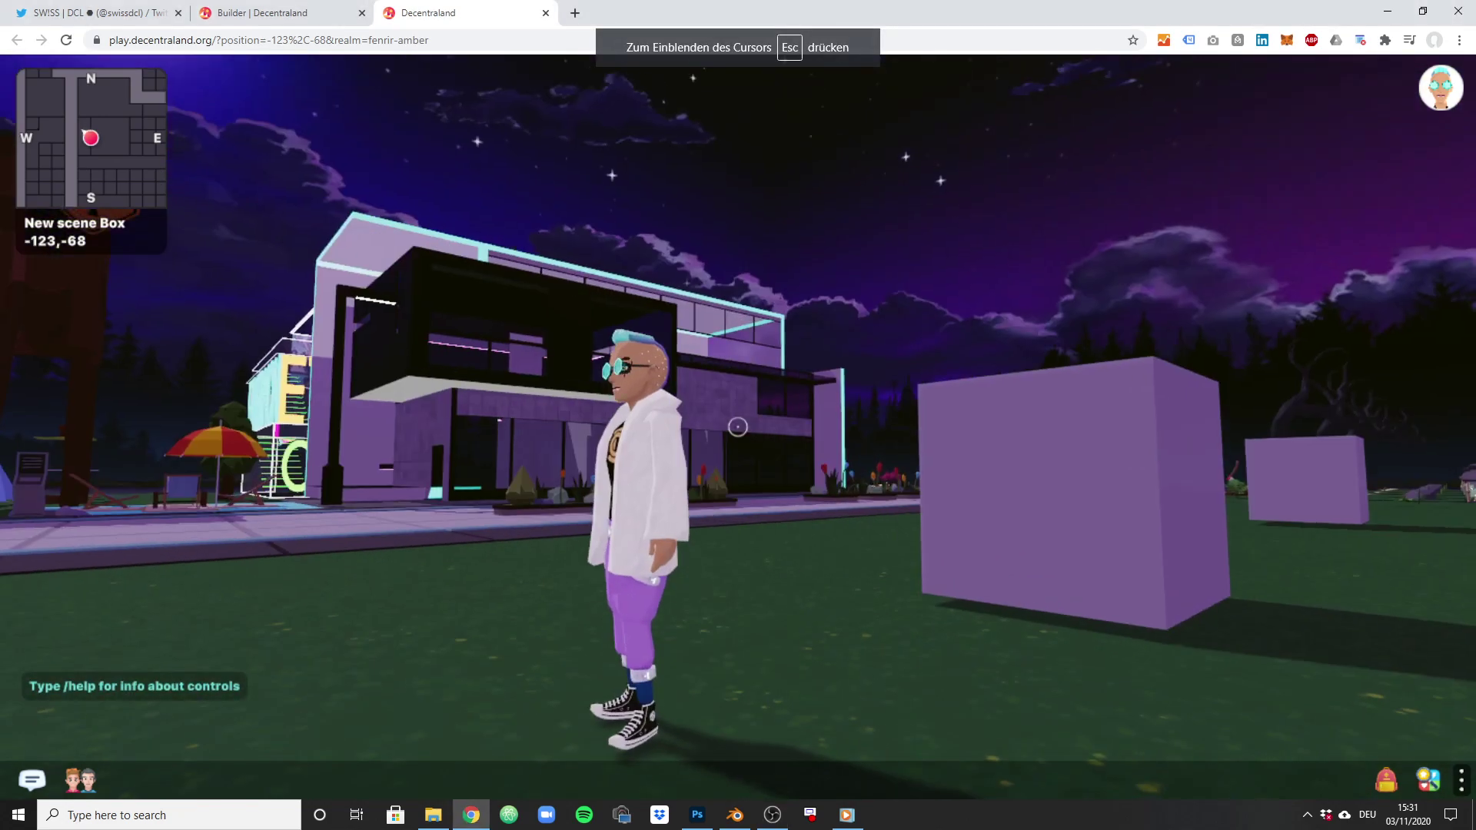
key("s")
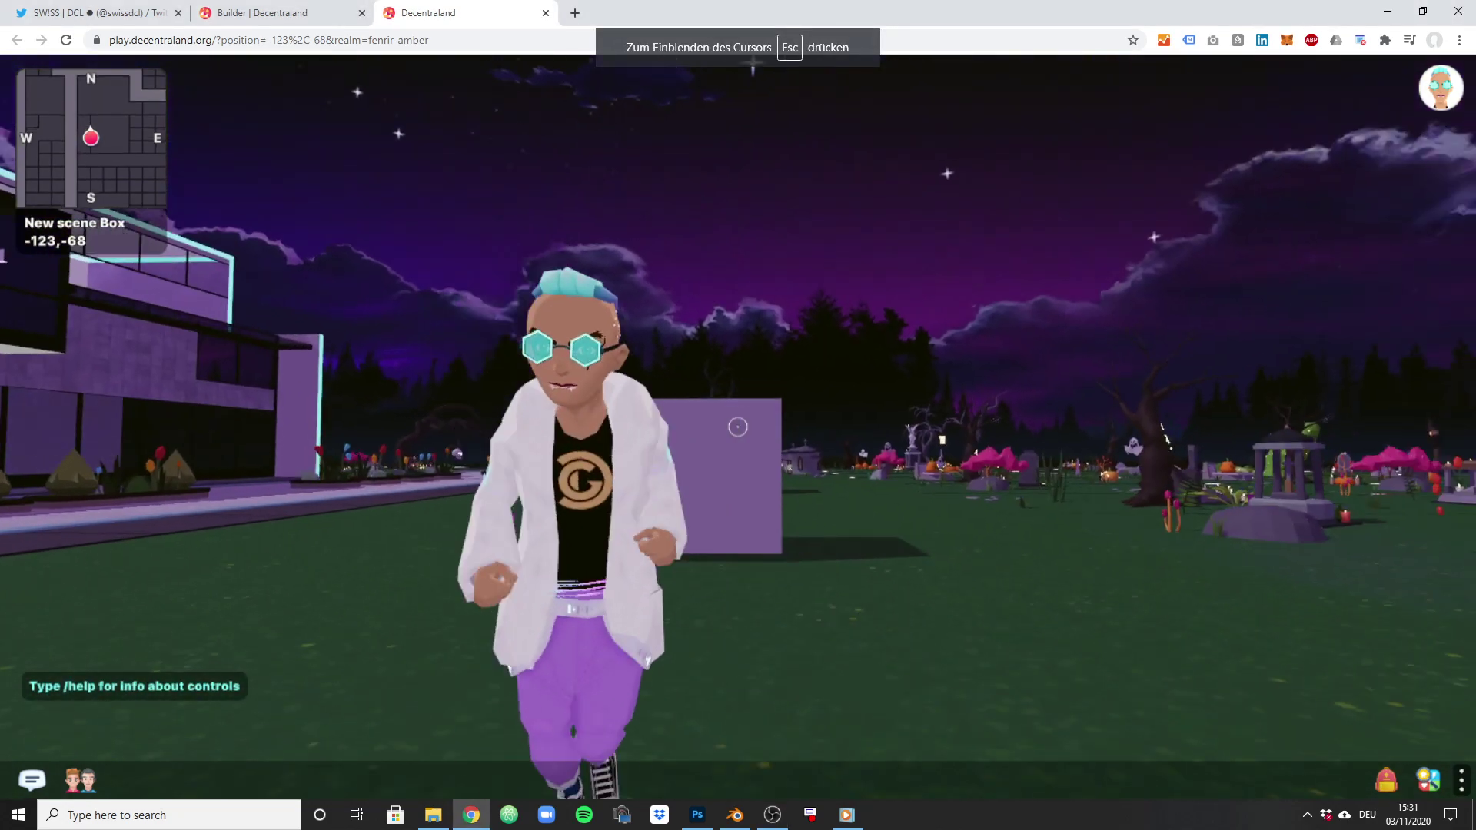
key("w")
key("a")
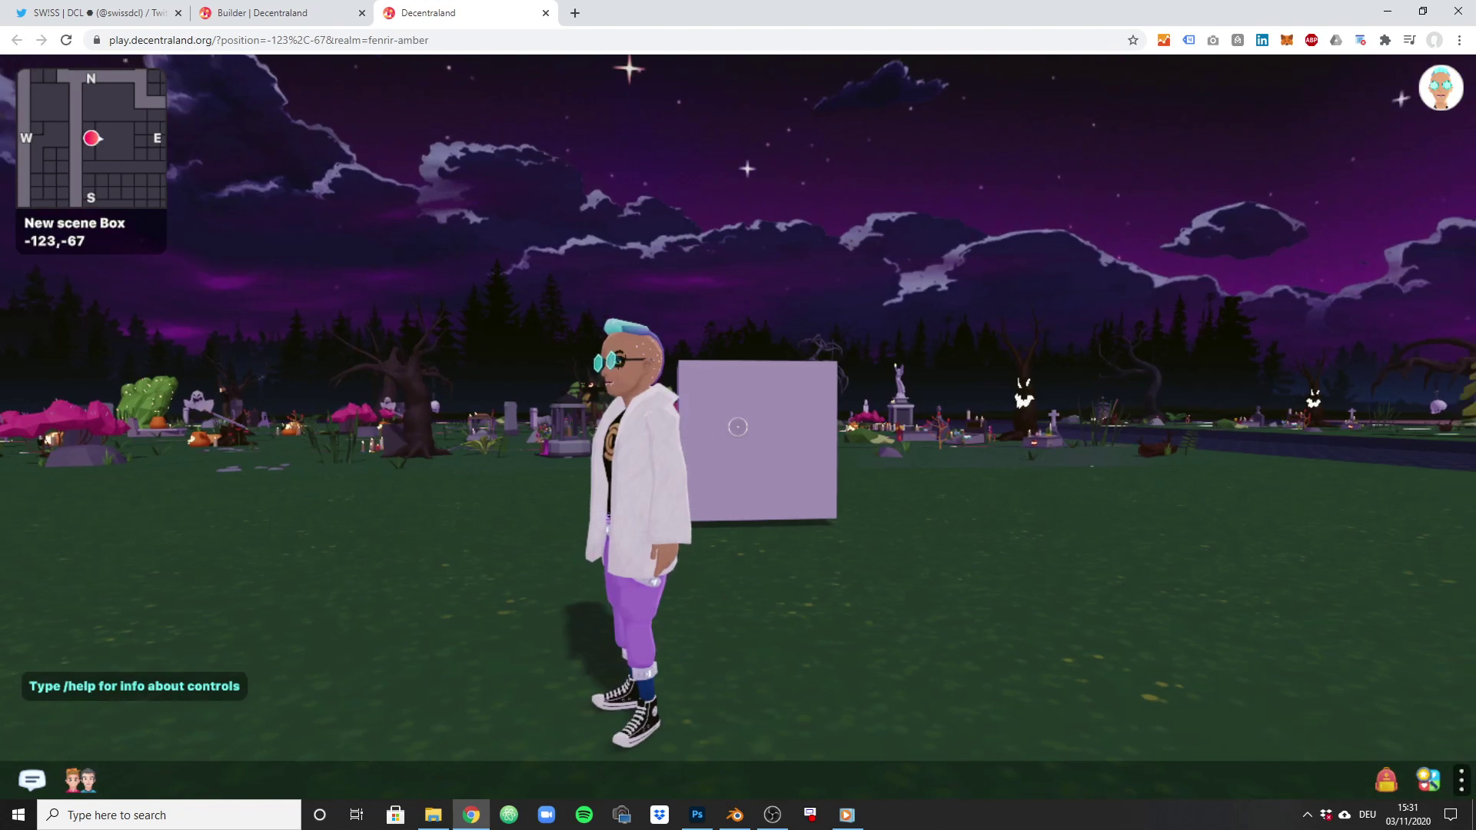
key("w")
key("d")
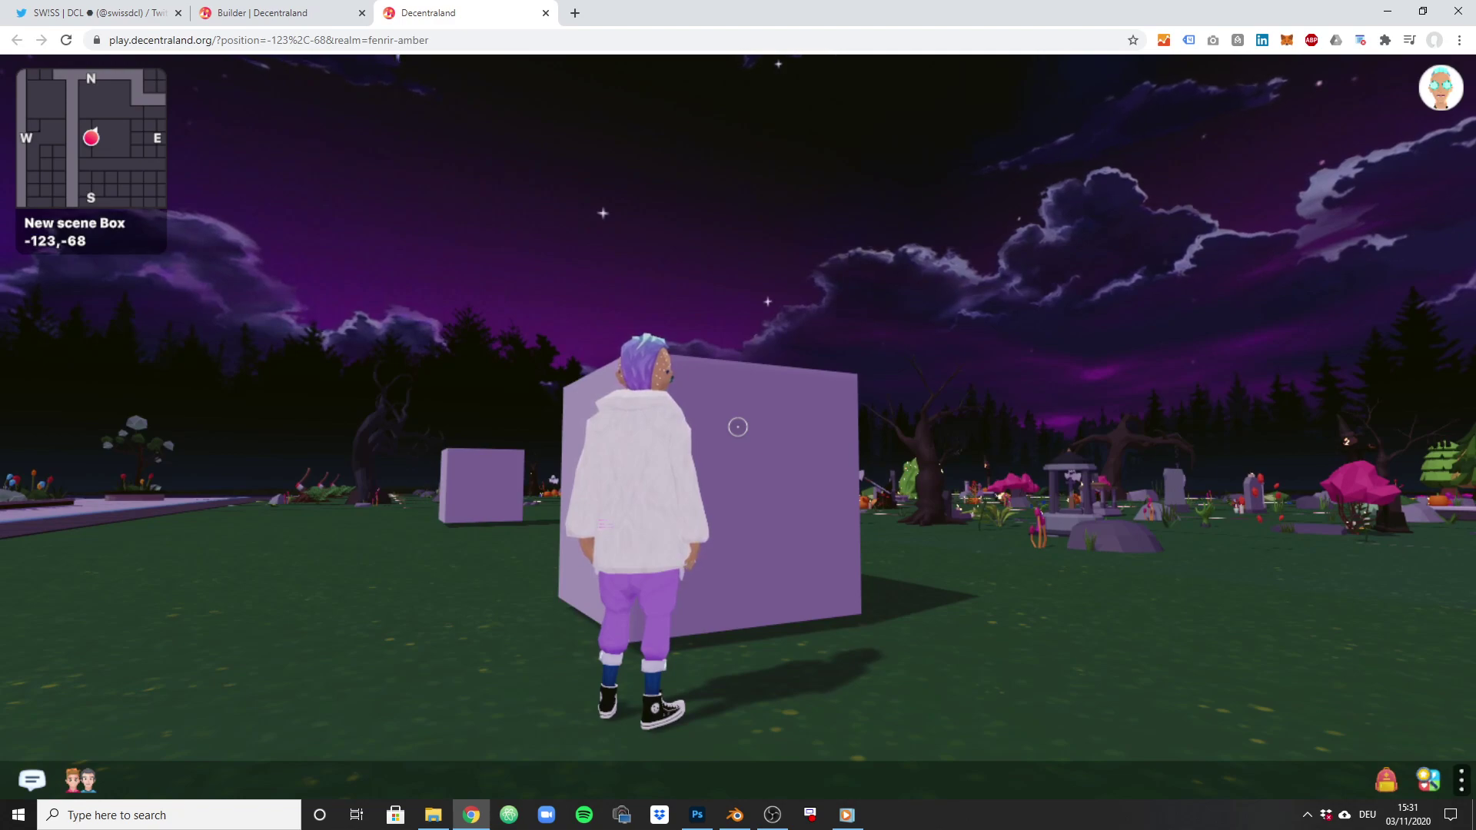
key("w")
key("v")
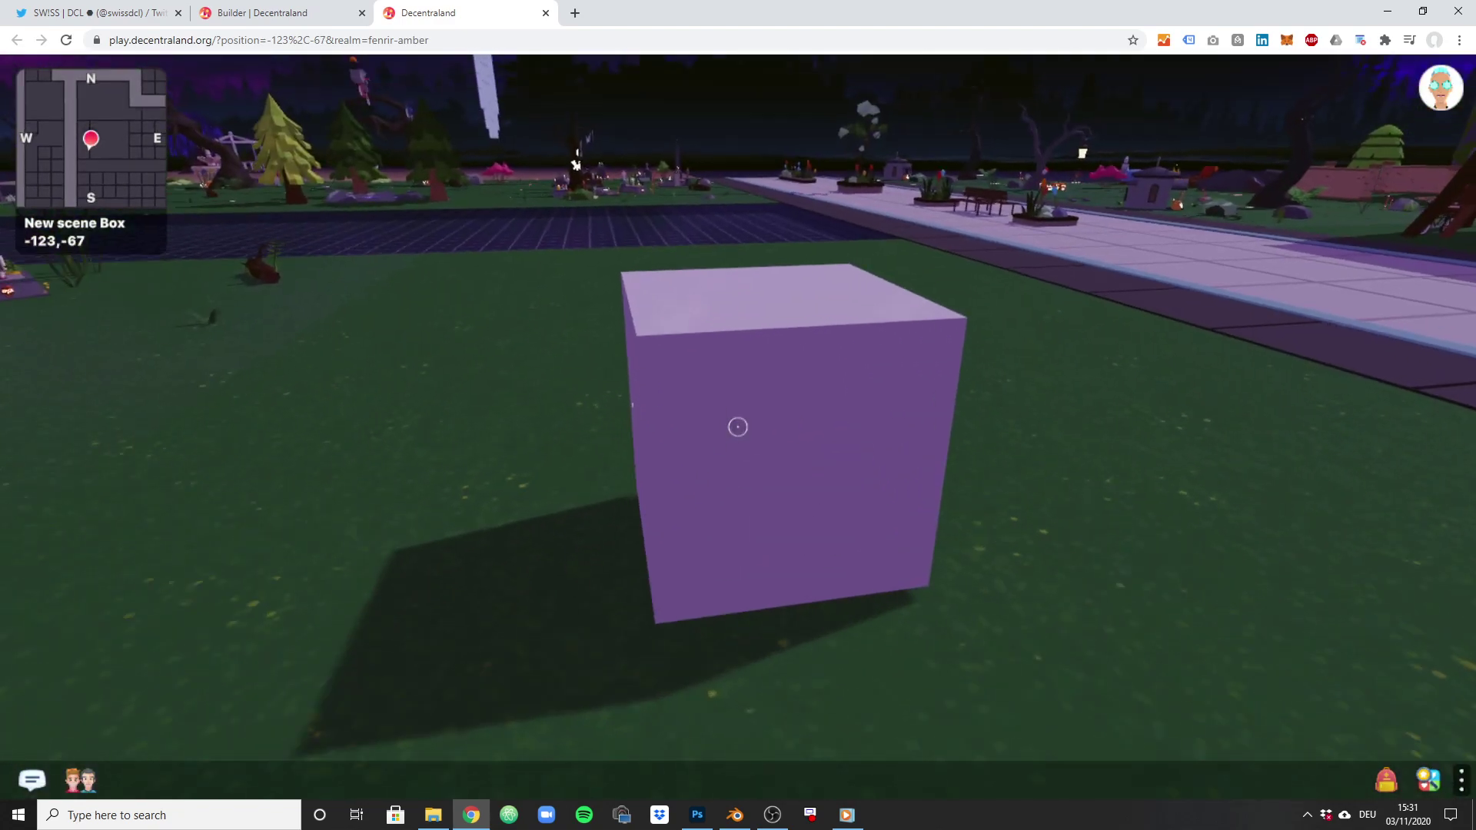
key("v")
key("v")
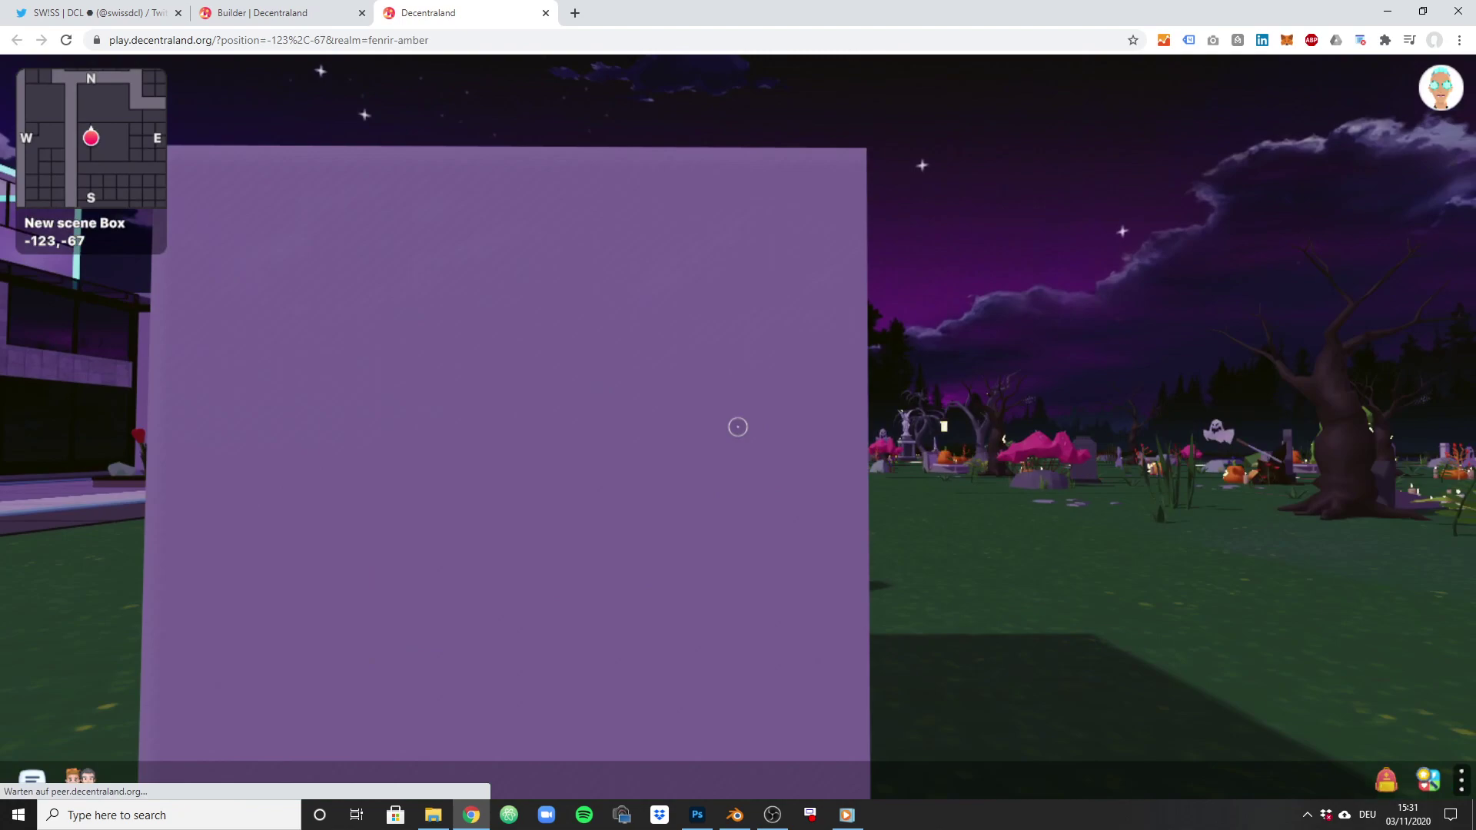
key("w")
key("v")
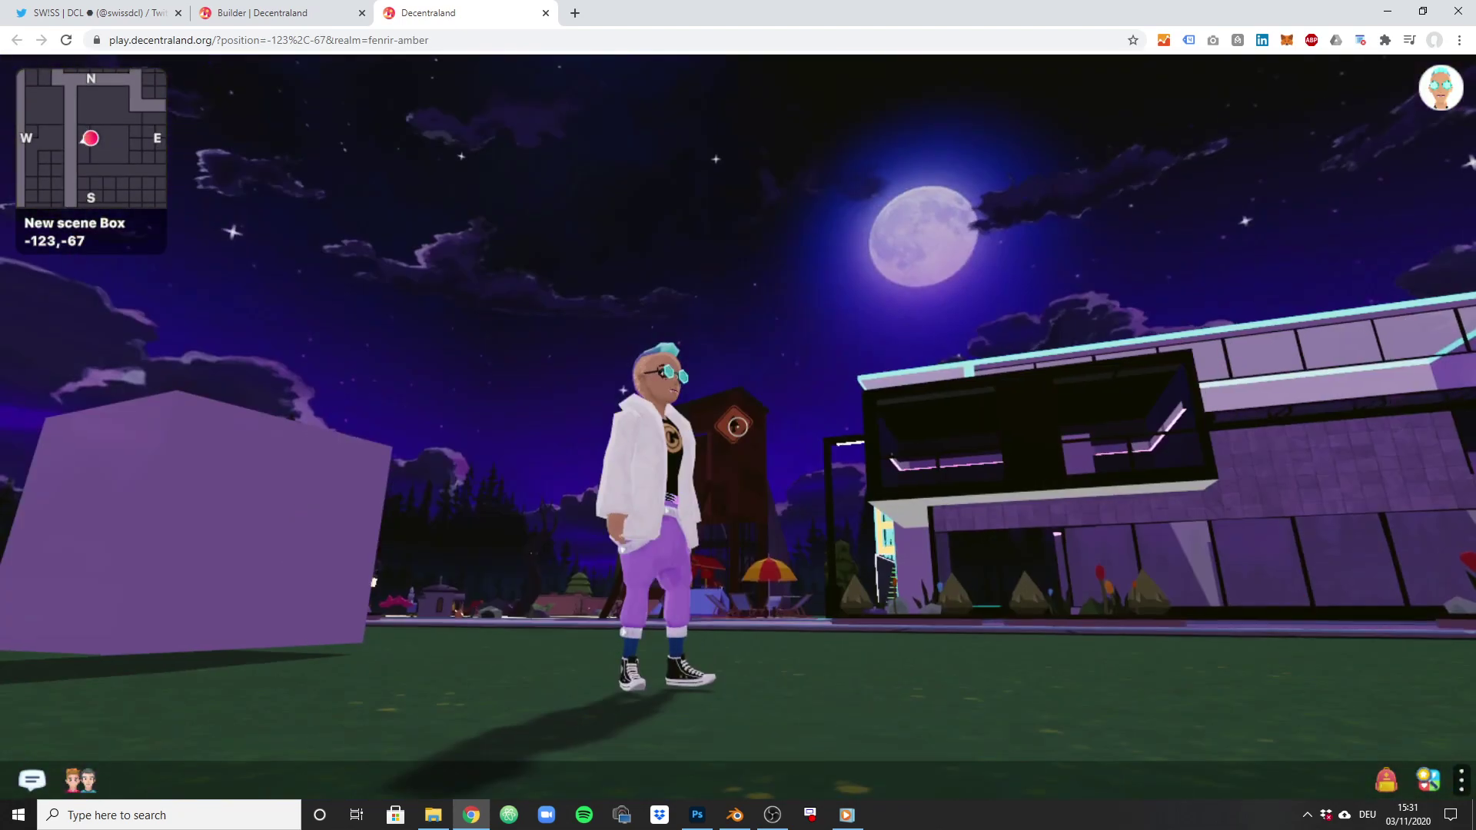
- Walk the avatar against and around both boxes to examine how each one reacts to collision
key("w")
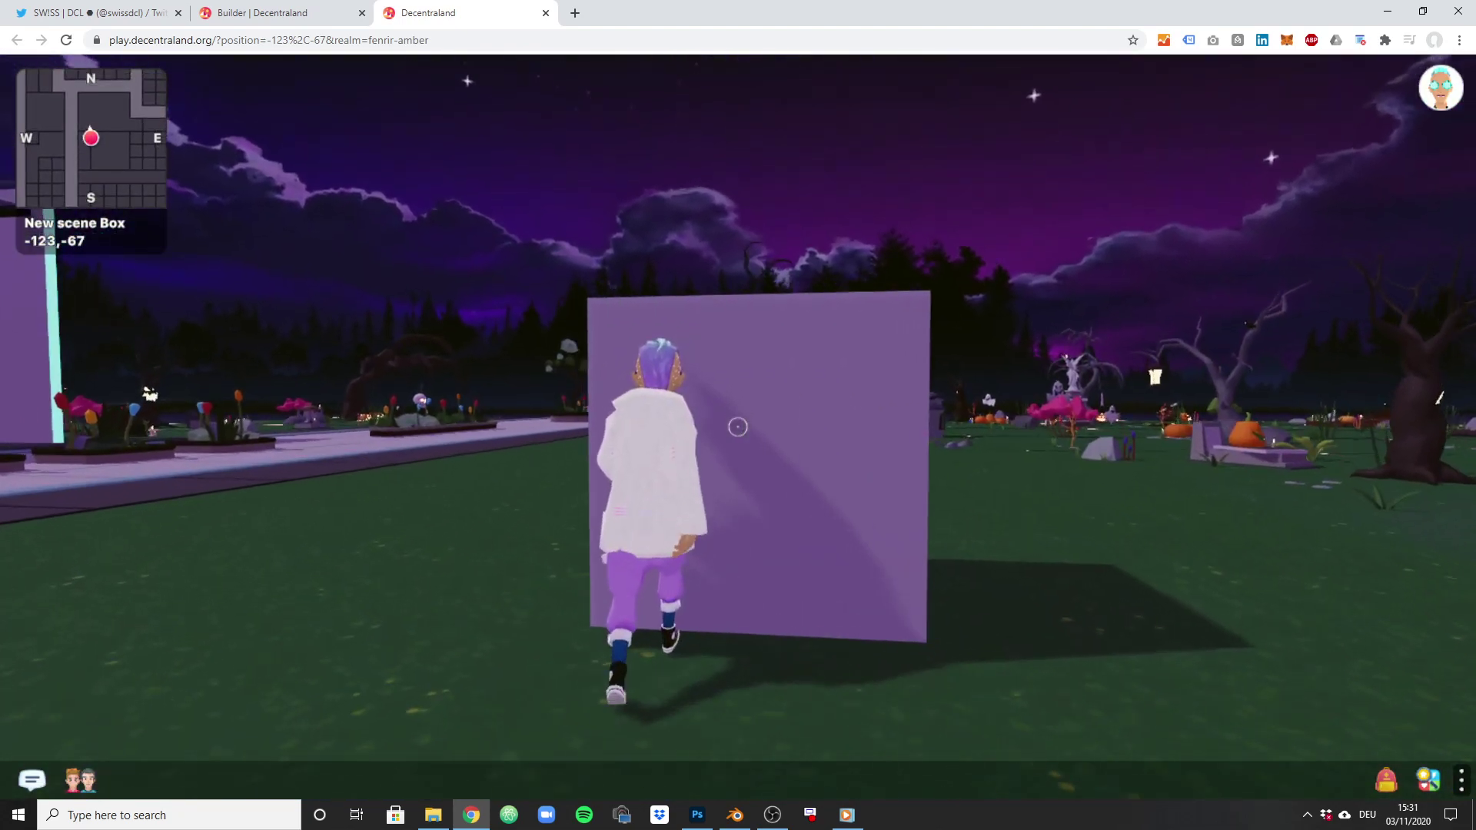
key("a")
key("w")
key("d")
key("w")
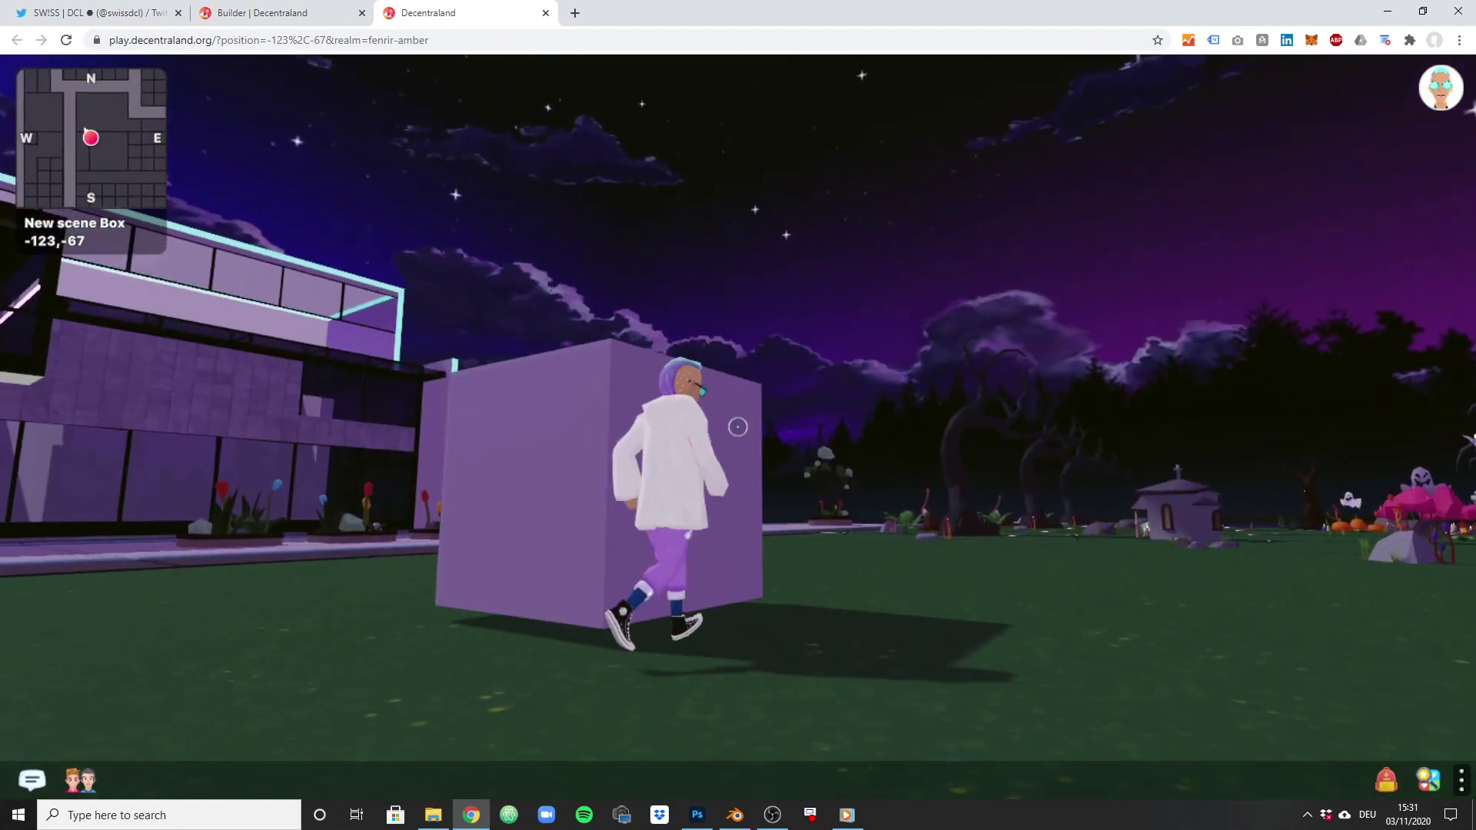
key("d")
key("w")
key("w")
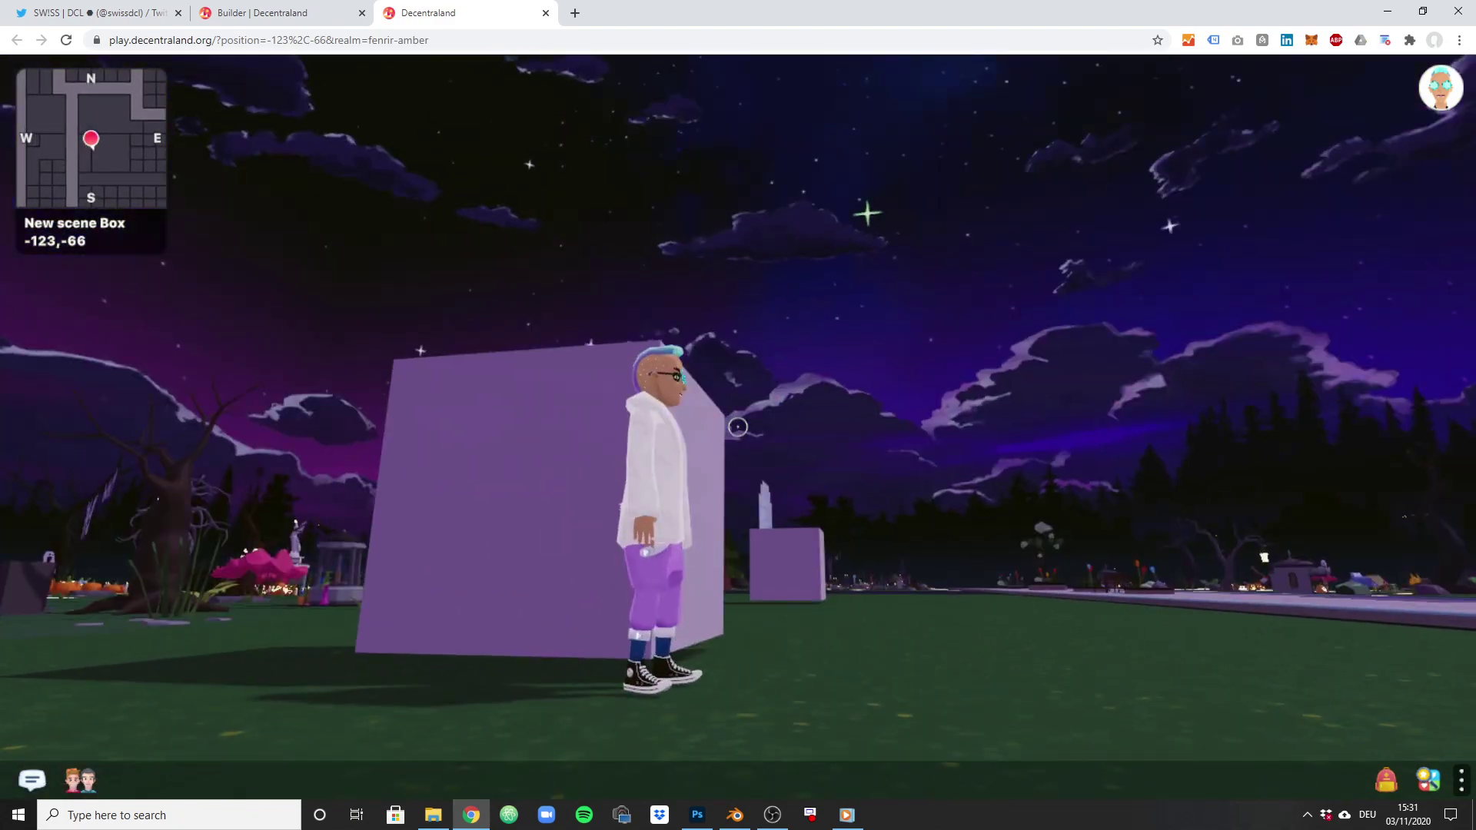
key("w")
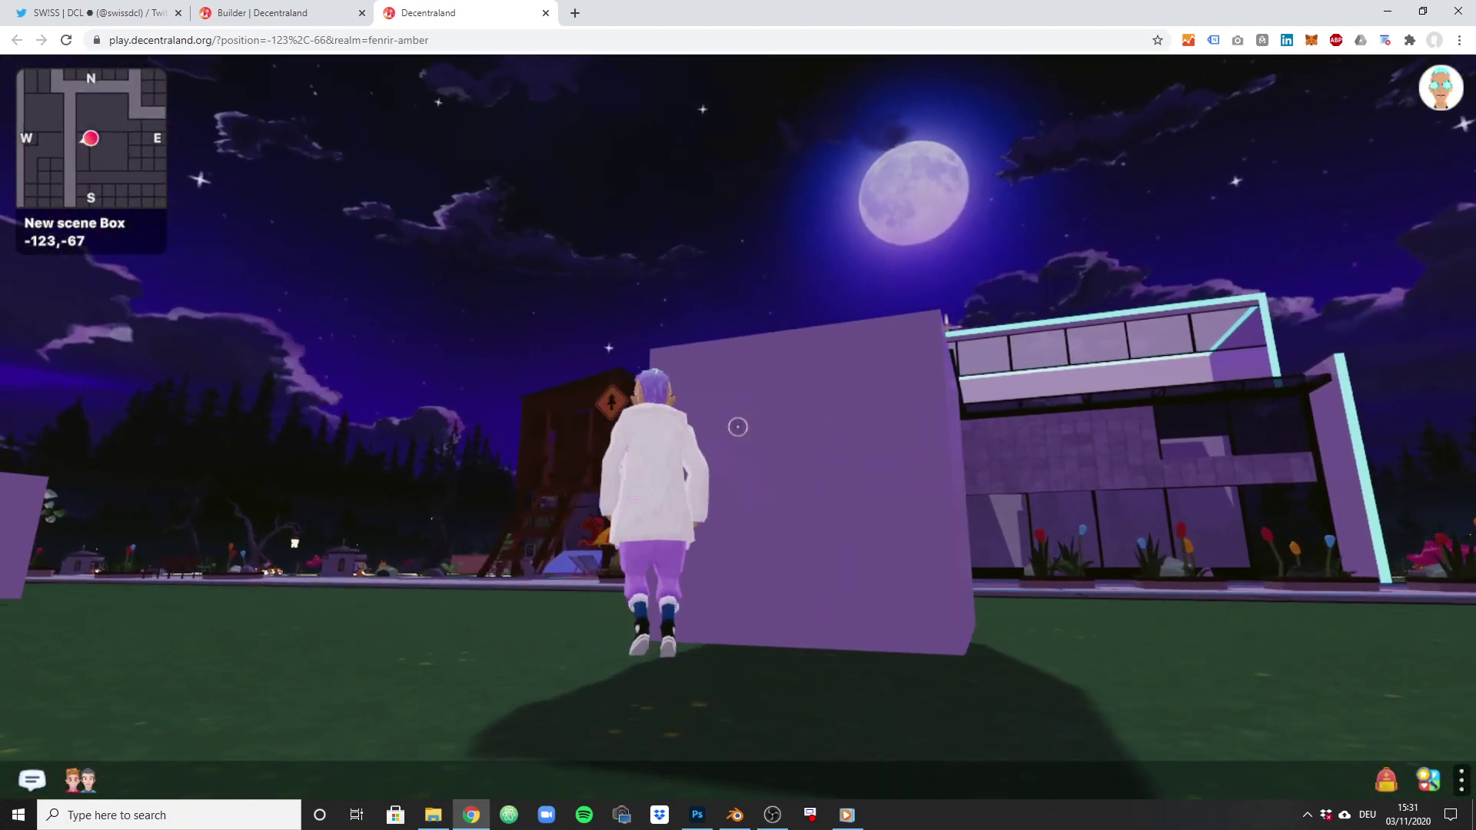
key("w")
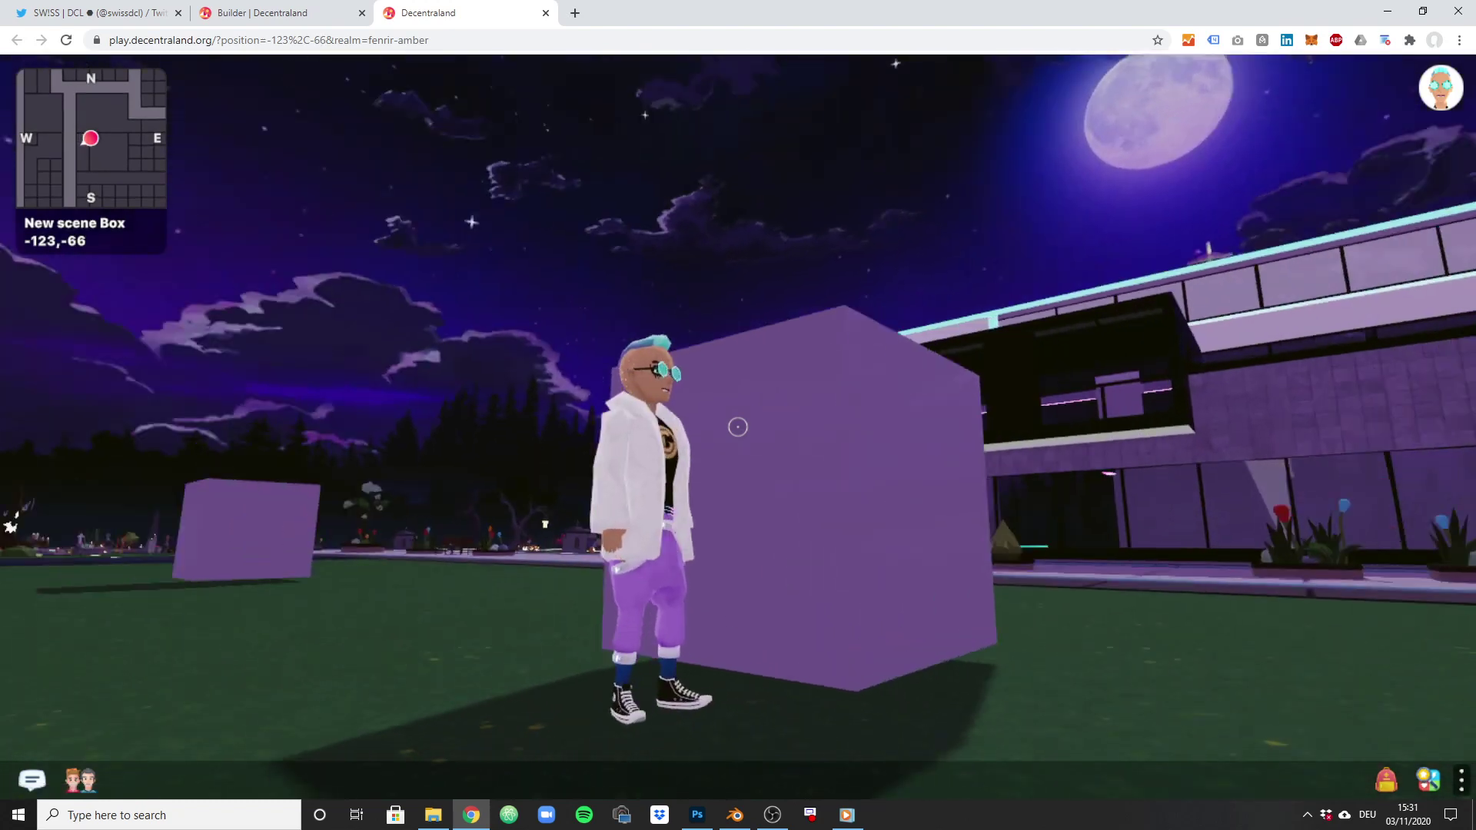
- Revisit each box from a higher viewpoint to compare their collision behaviour, and release the cursor from the scene
key("s")
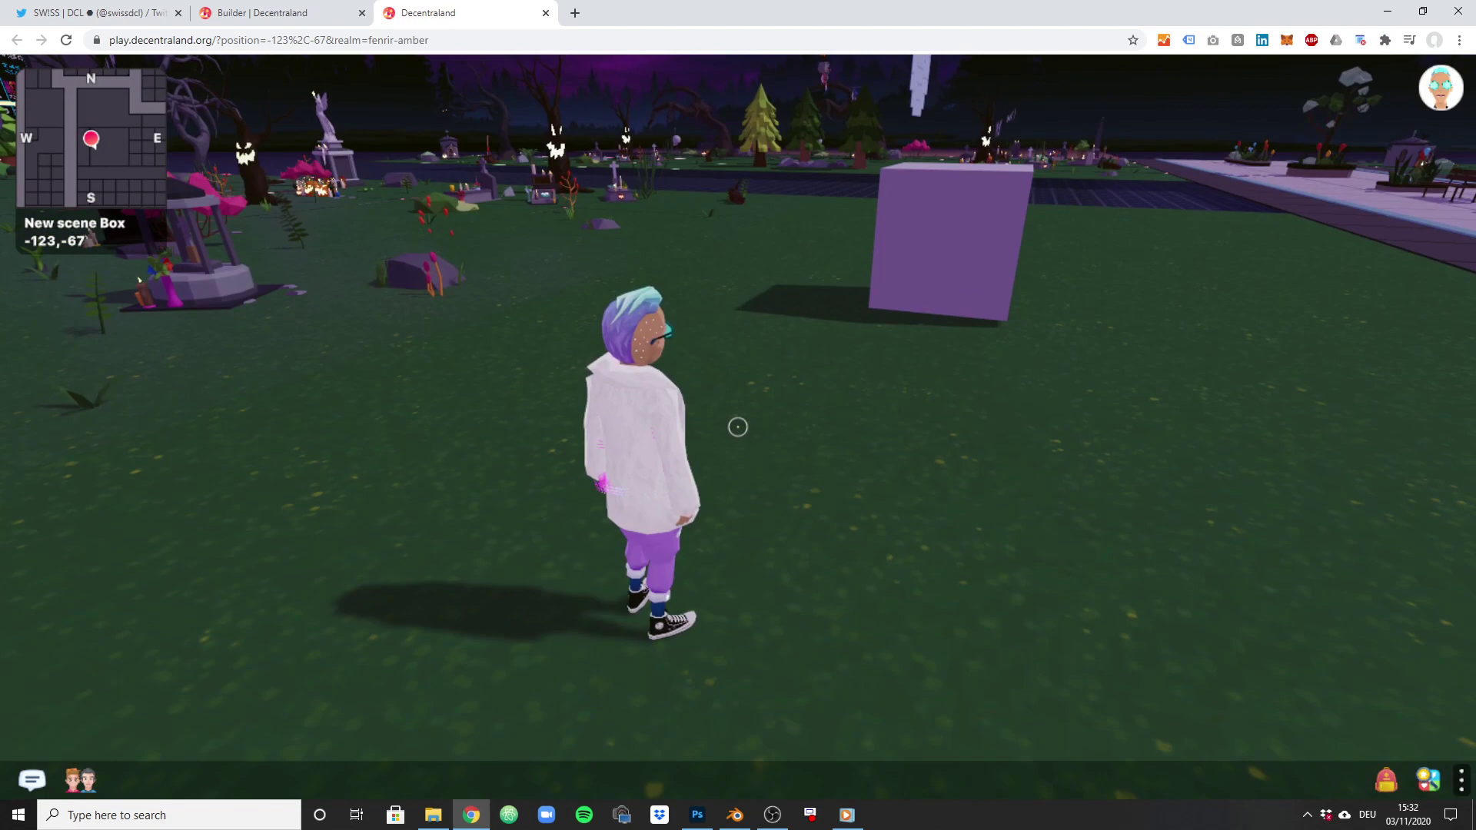
key("w")
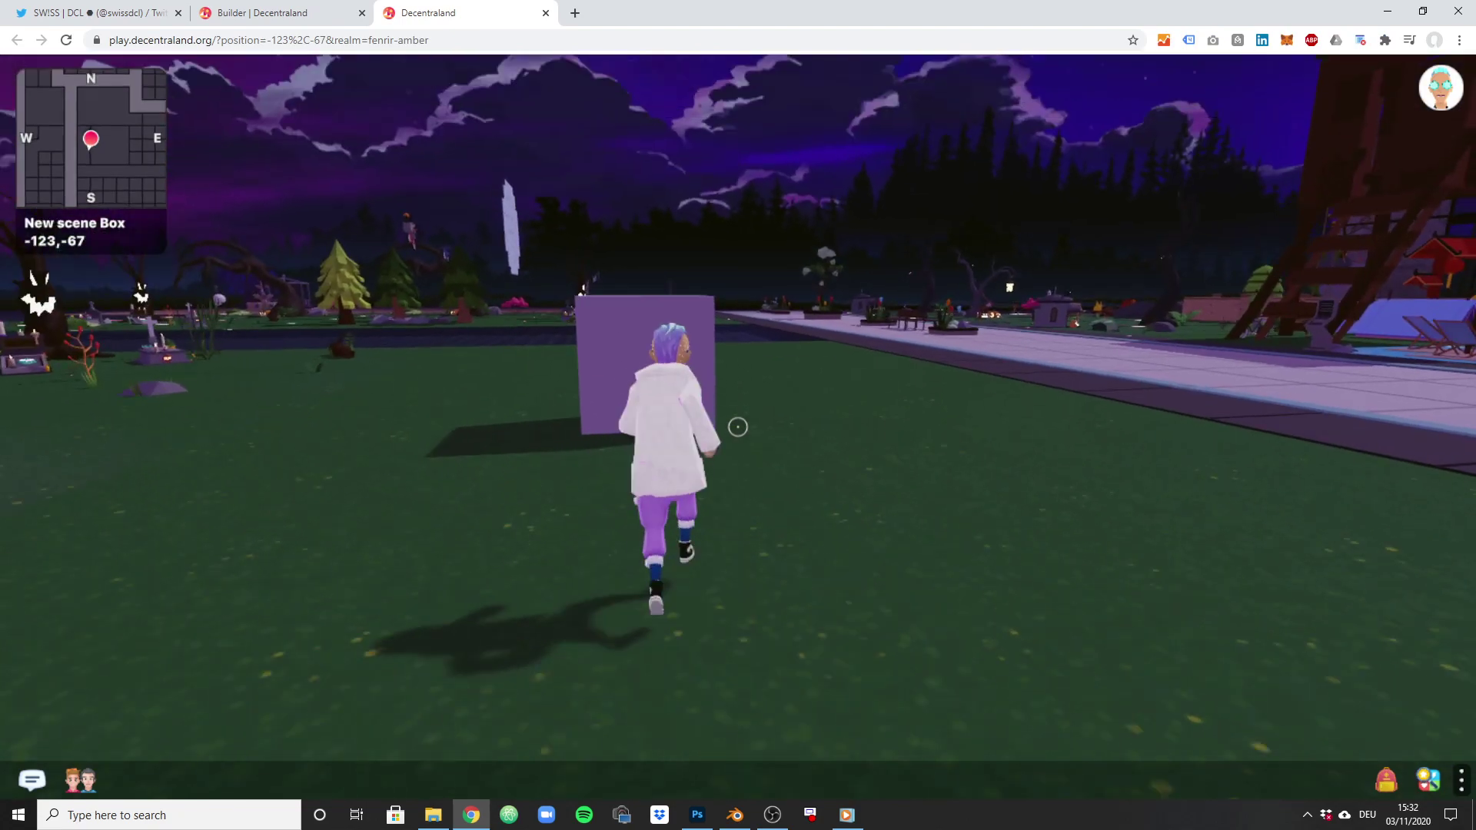
key("w")
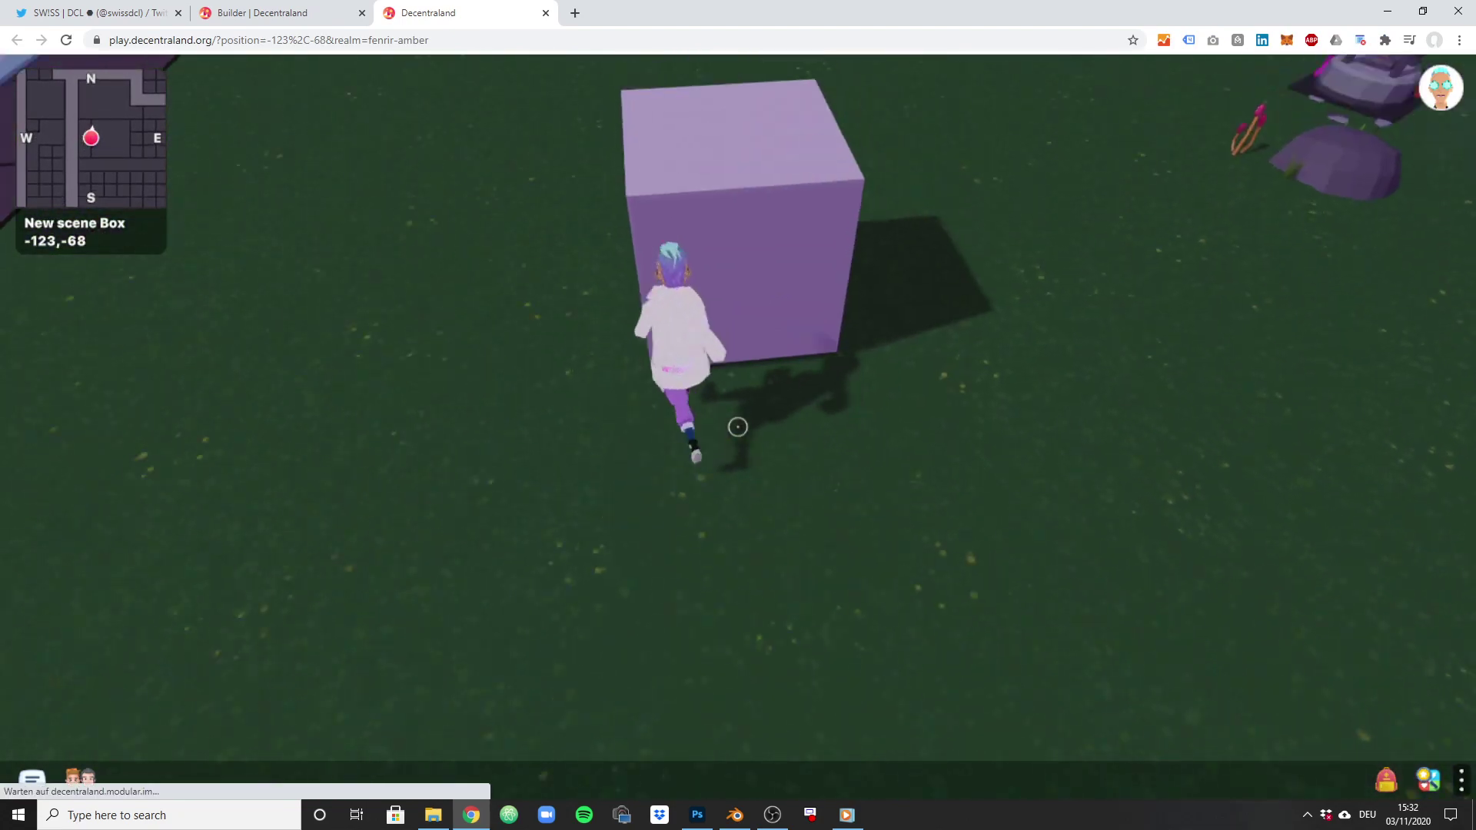
key("w")
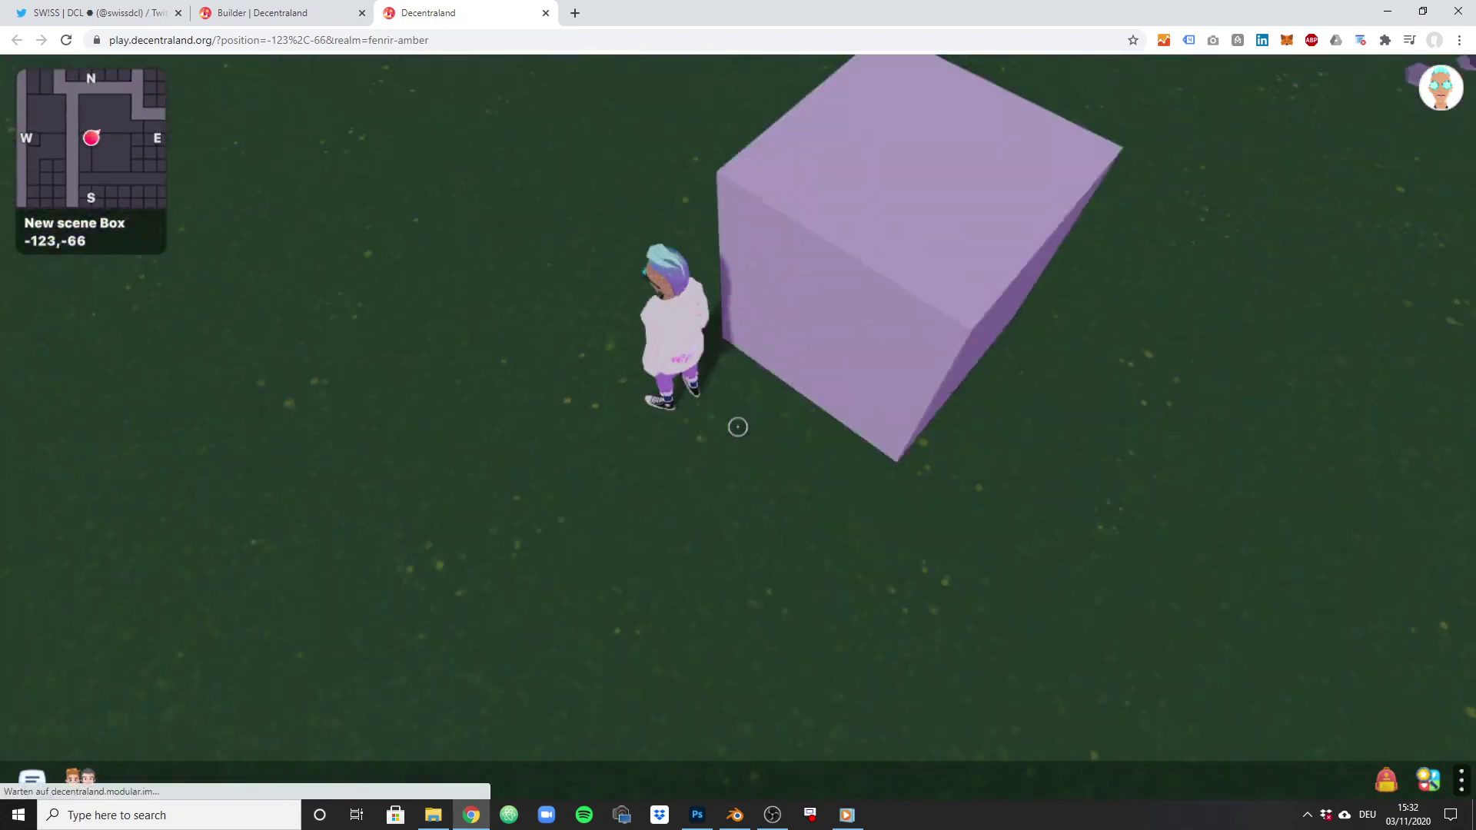
key("w")
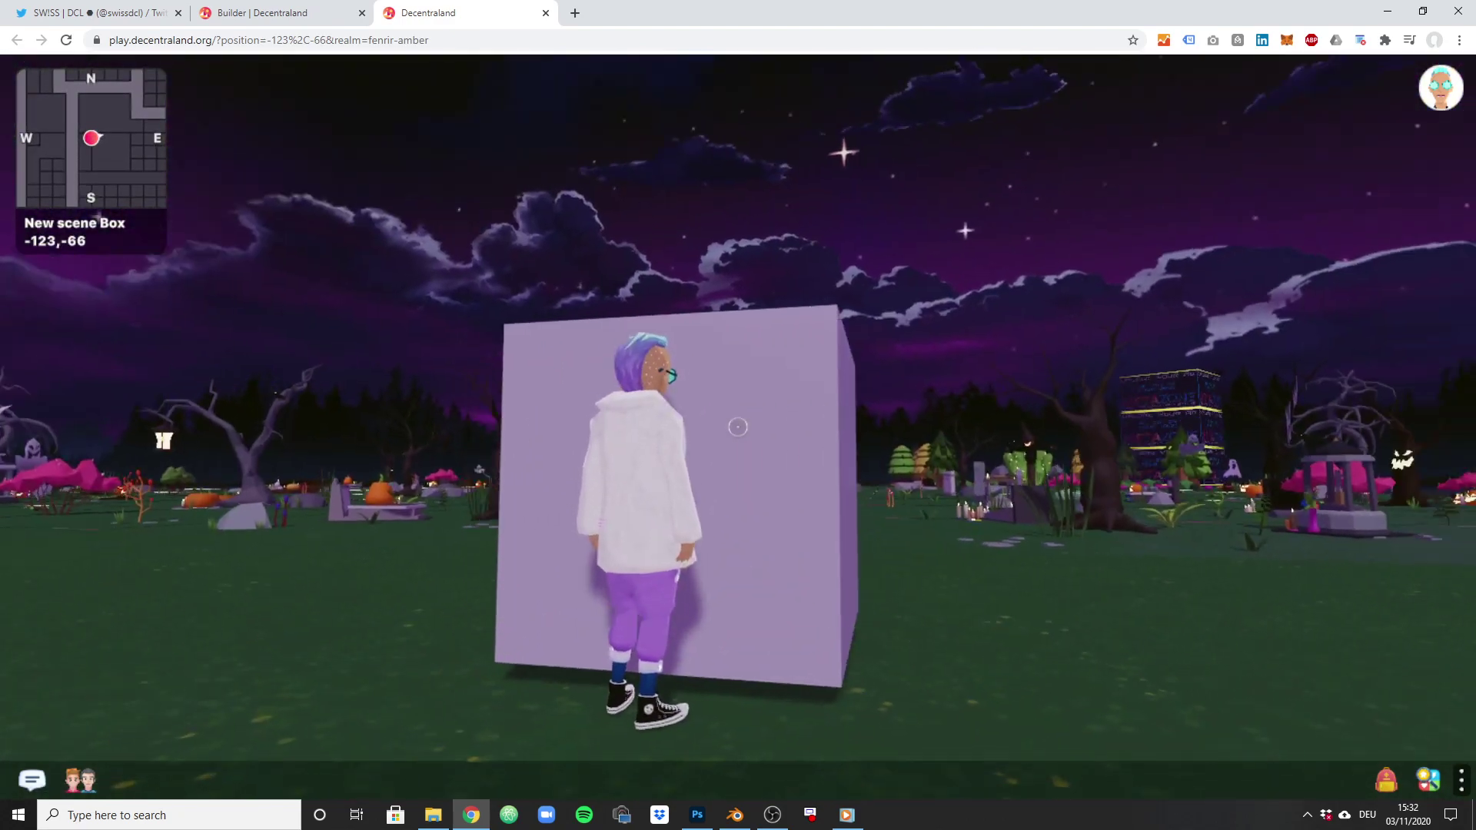
key("w")
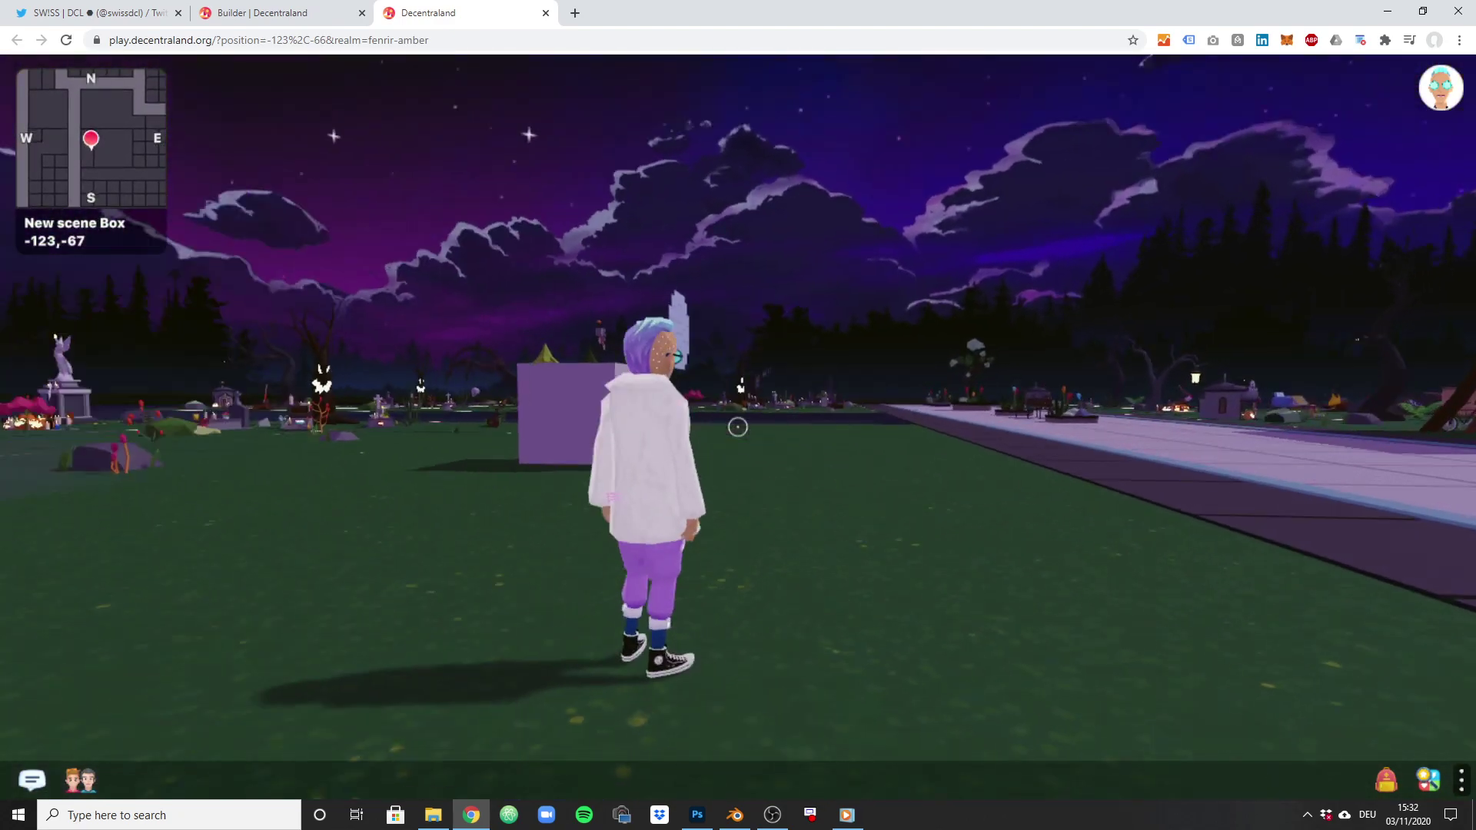
key("Escape")
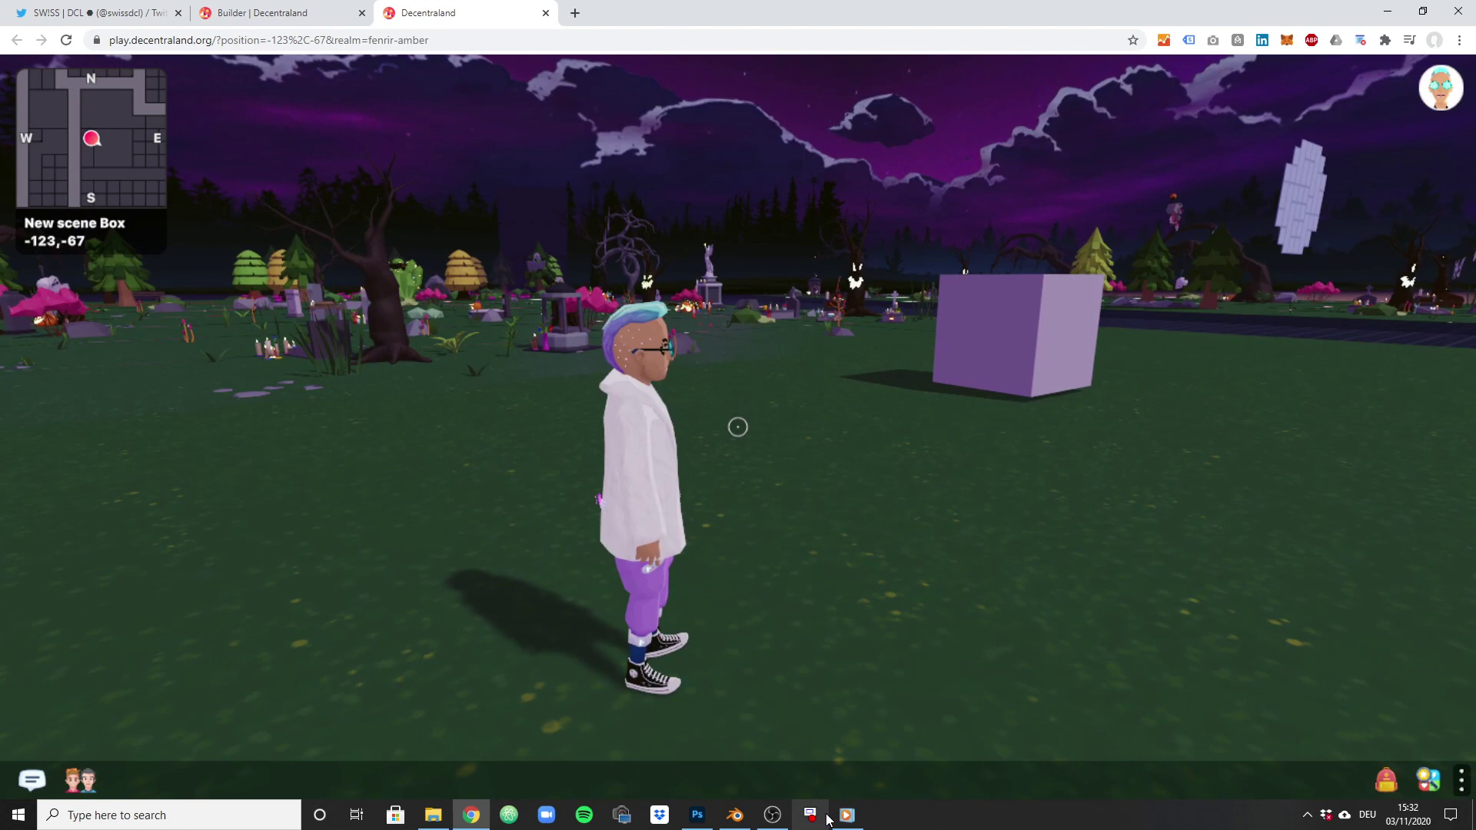
- Switch to Blender and duplicate the default Cube object by copying and pasting it
left_click(735, 816)
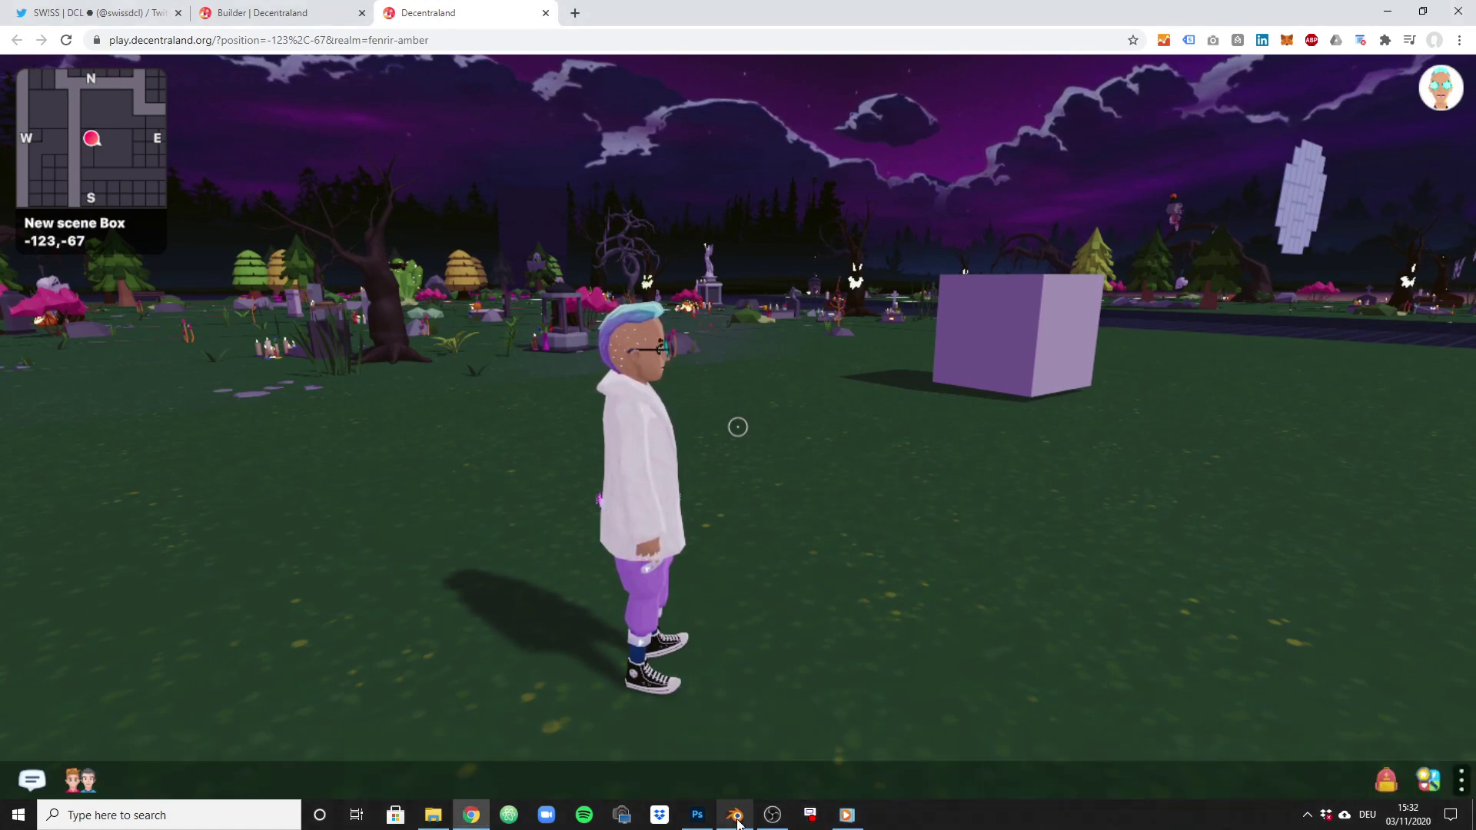
left_click_drag(732, 760, 575, 4)
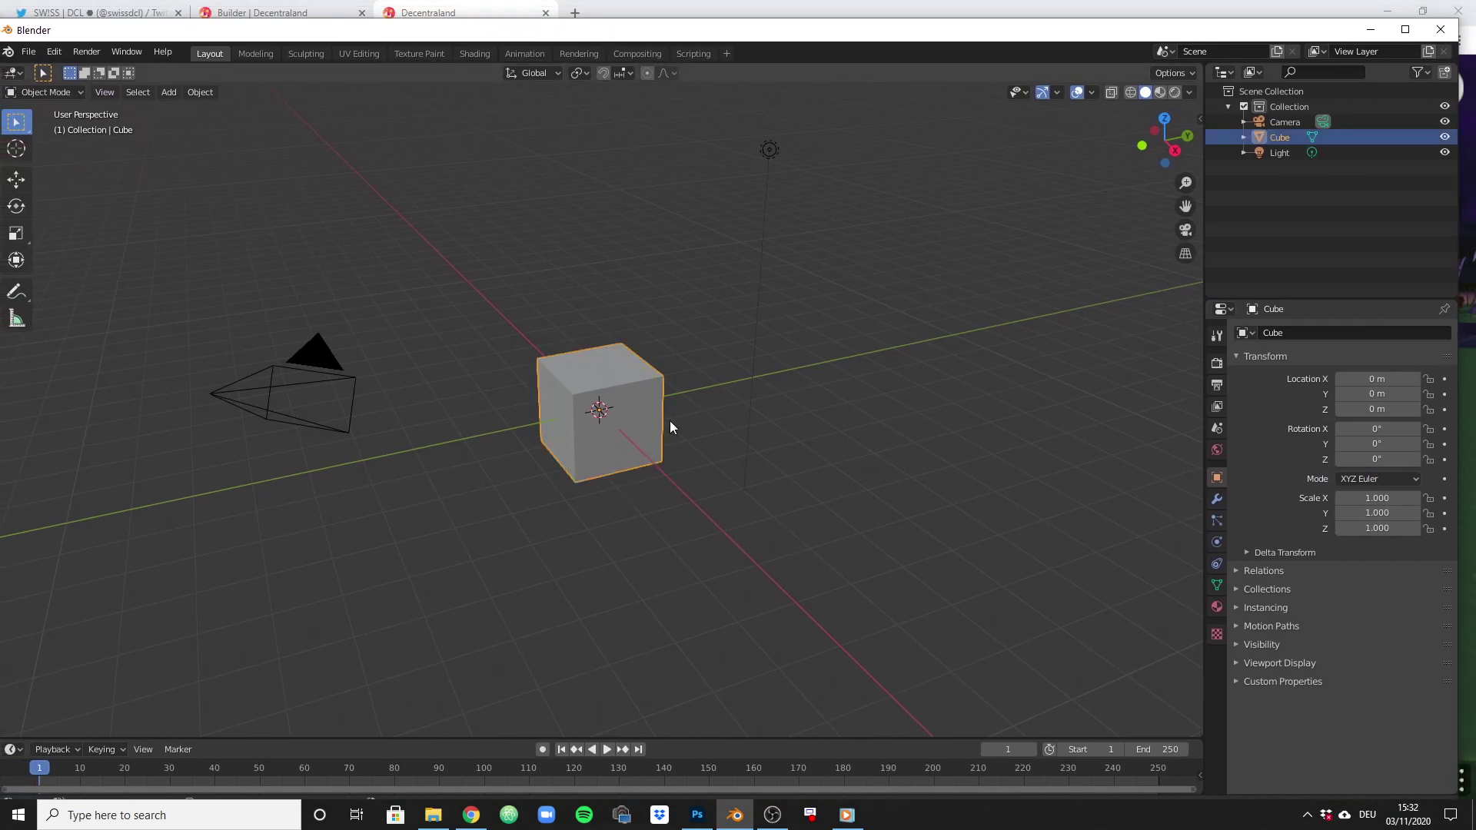
left_click(1273, 138)
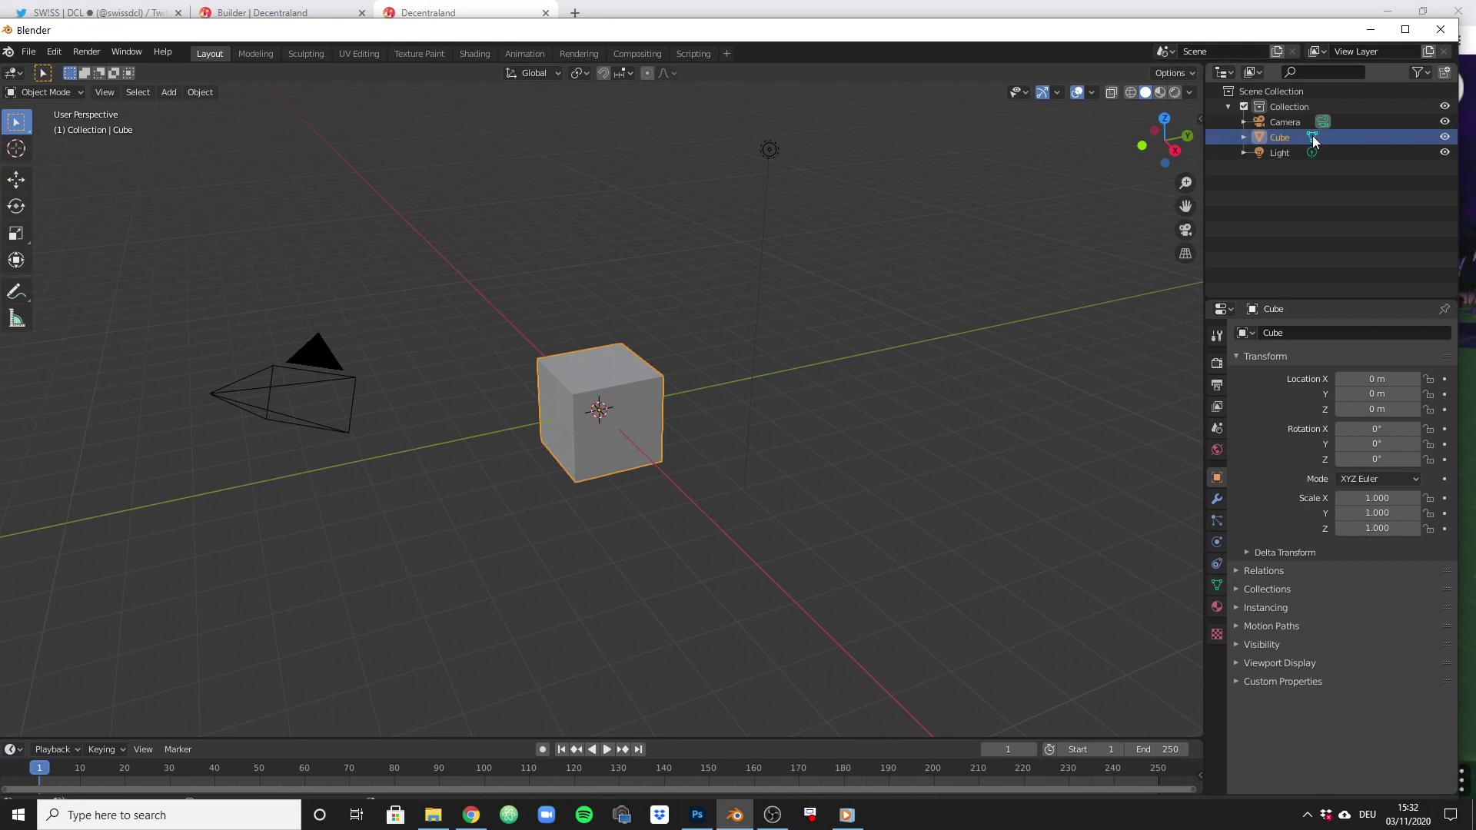
left_click(1244, 138)
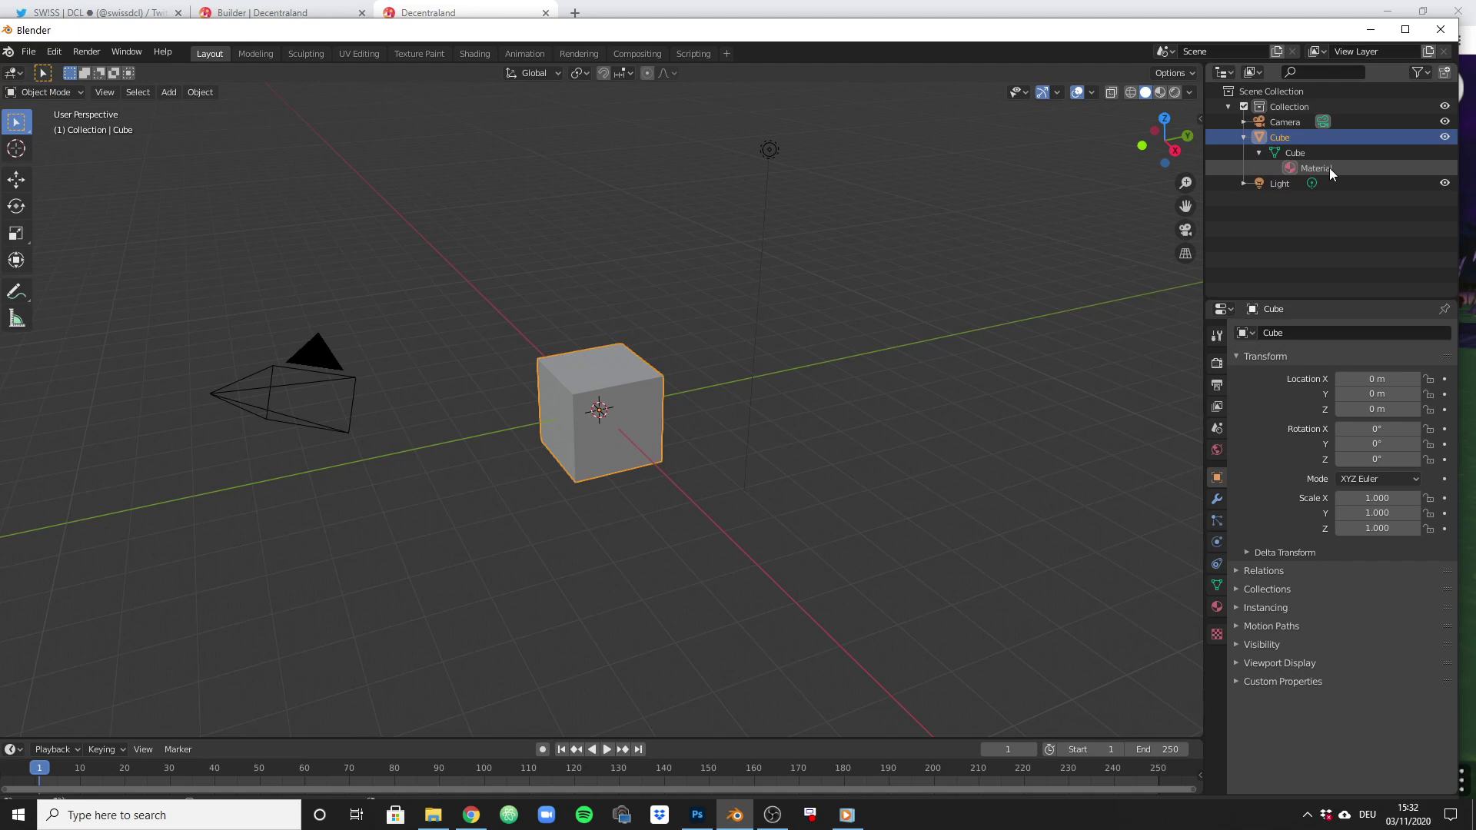
left_click(1245, 139)
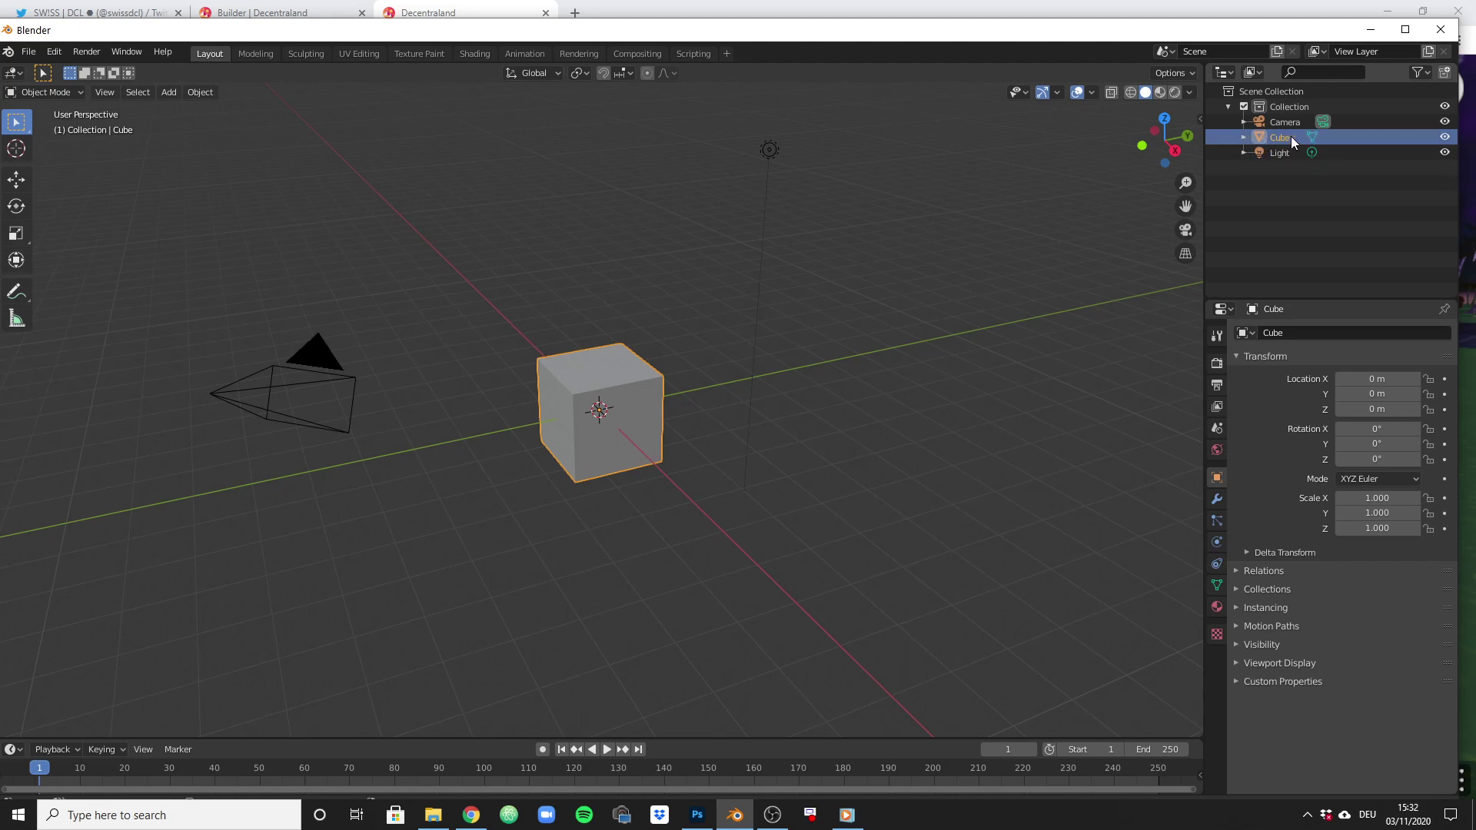
right_click(1290, 136)
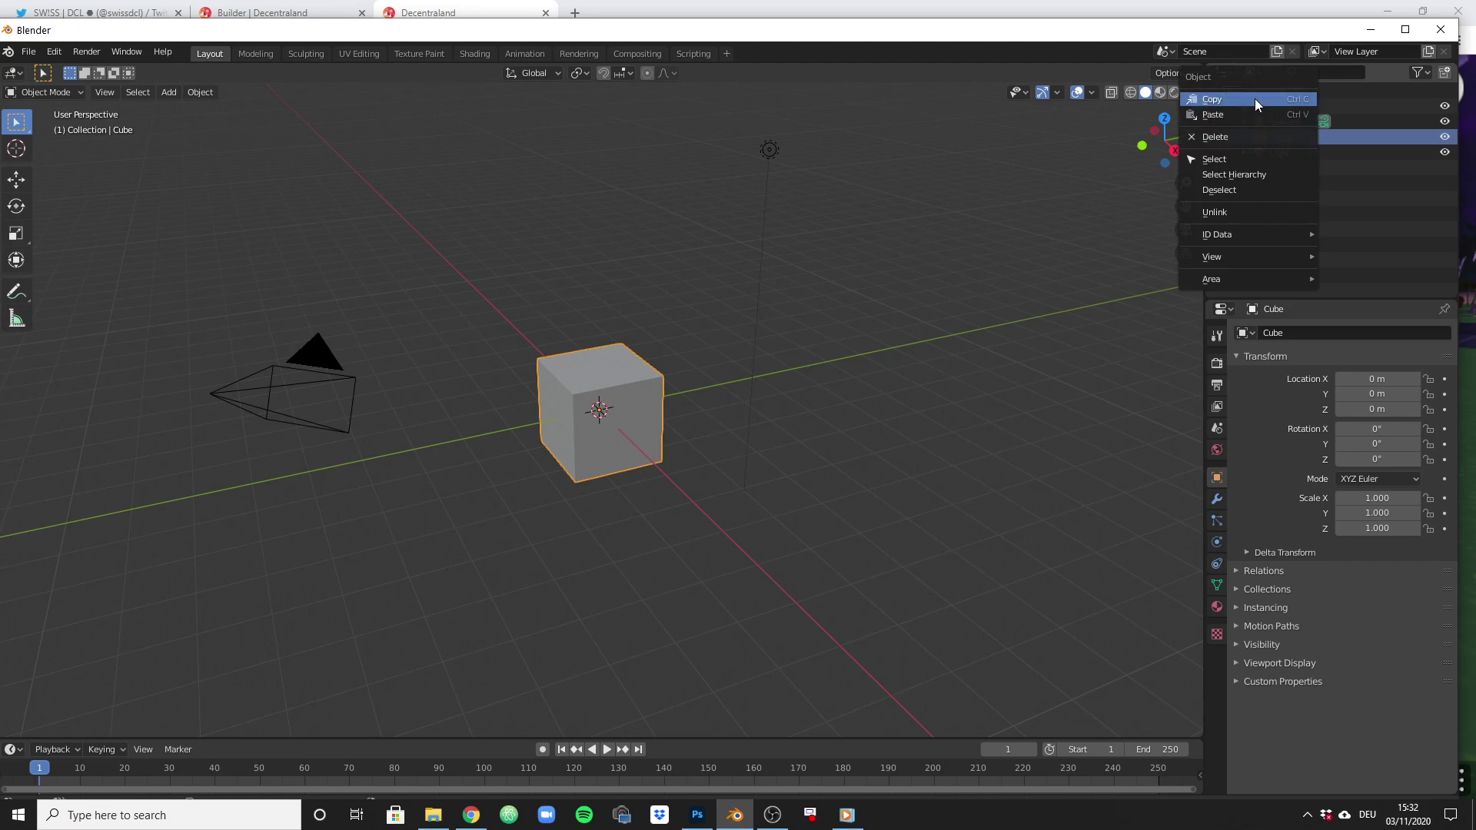
left_click(1255, 99)
right_click(1284, 136)
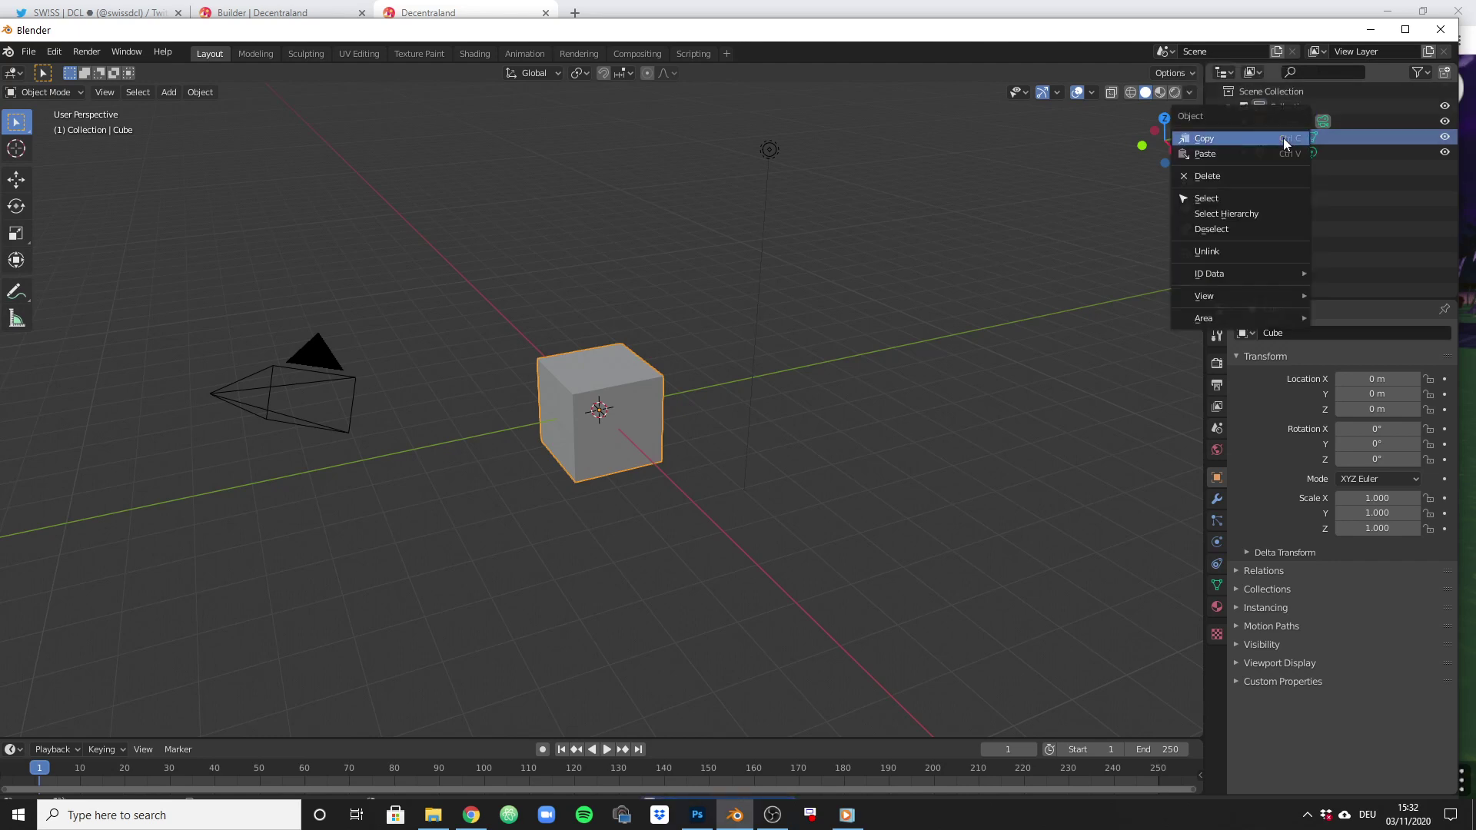
left_click(1230, 149)
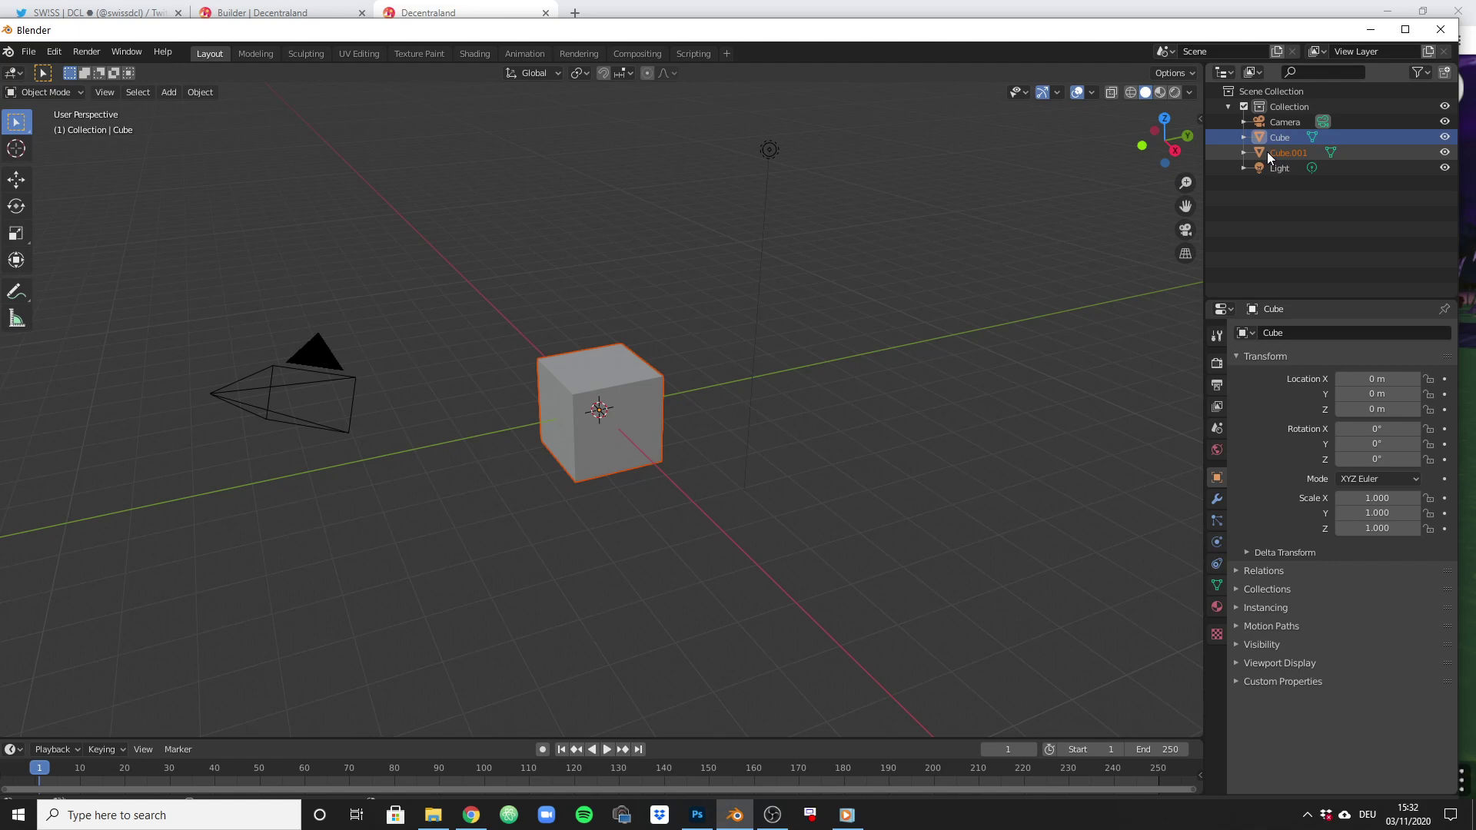
- Hide and show Cube and its duplicate in the viewport to check that both occupy the same place
left_click(1445, 152)
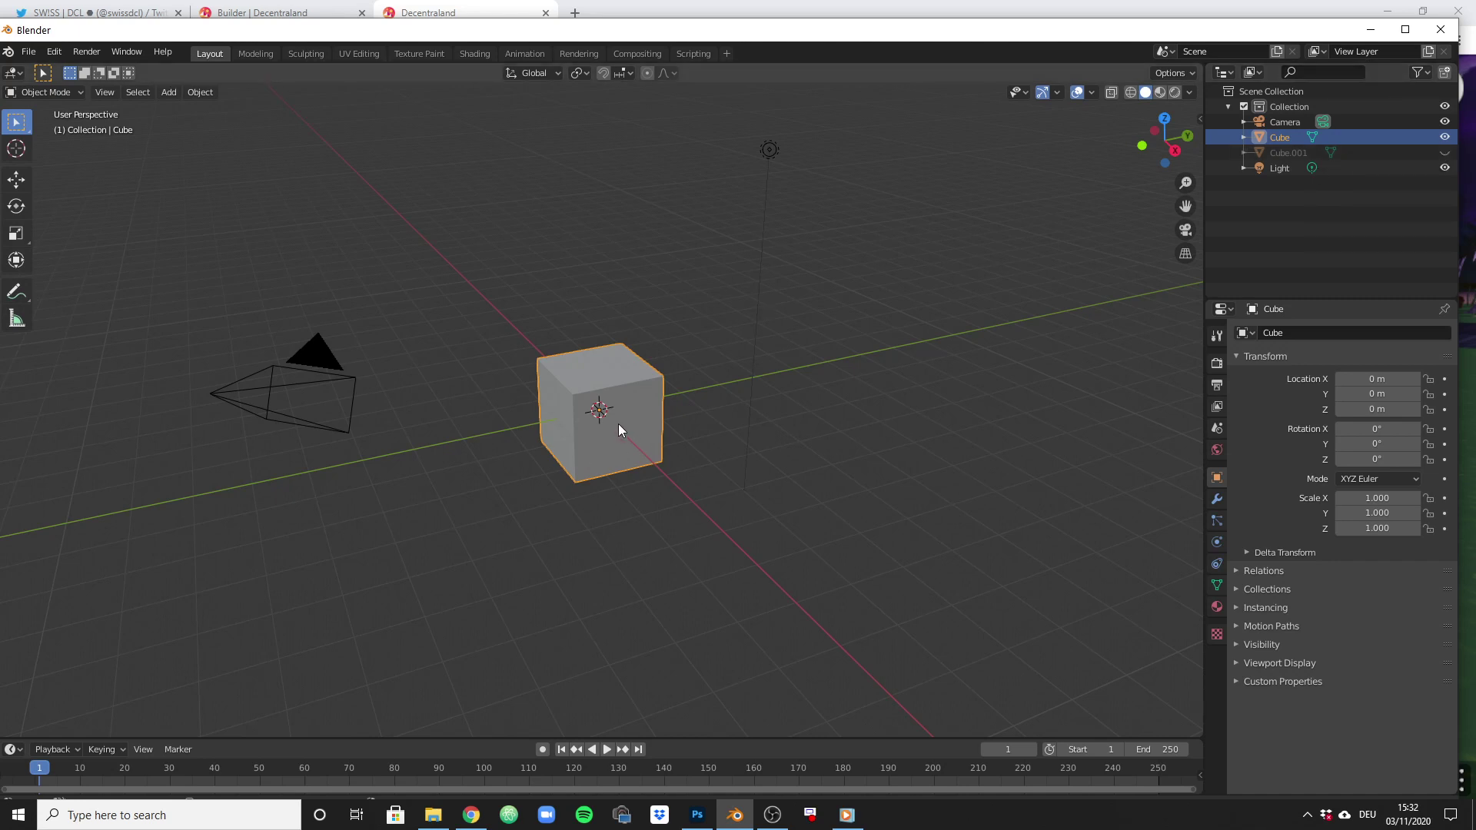
left_click(1446, 137)
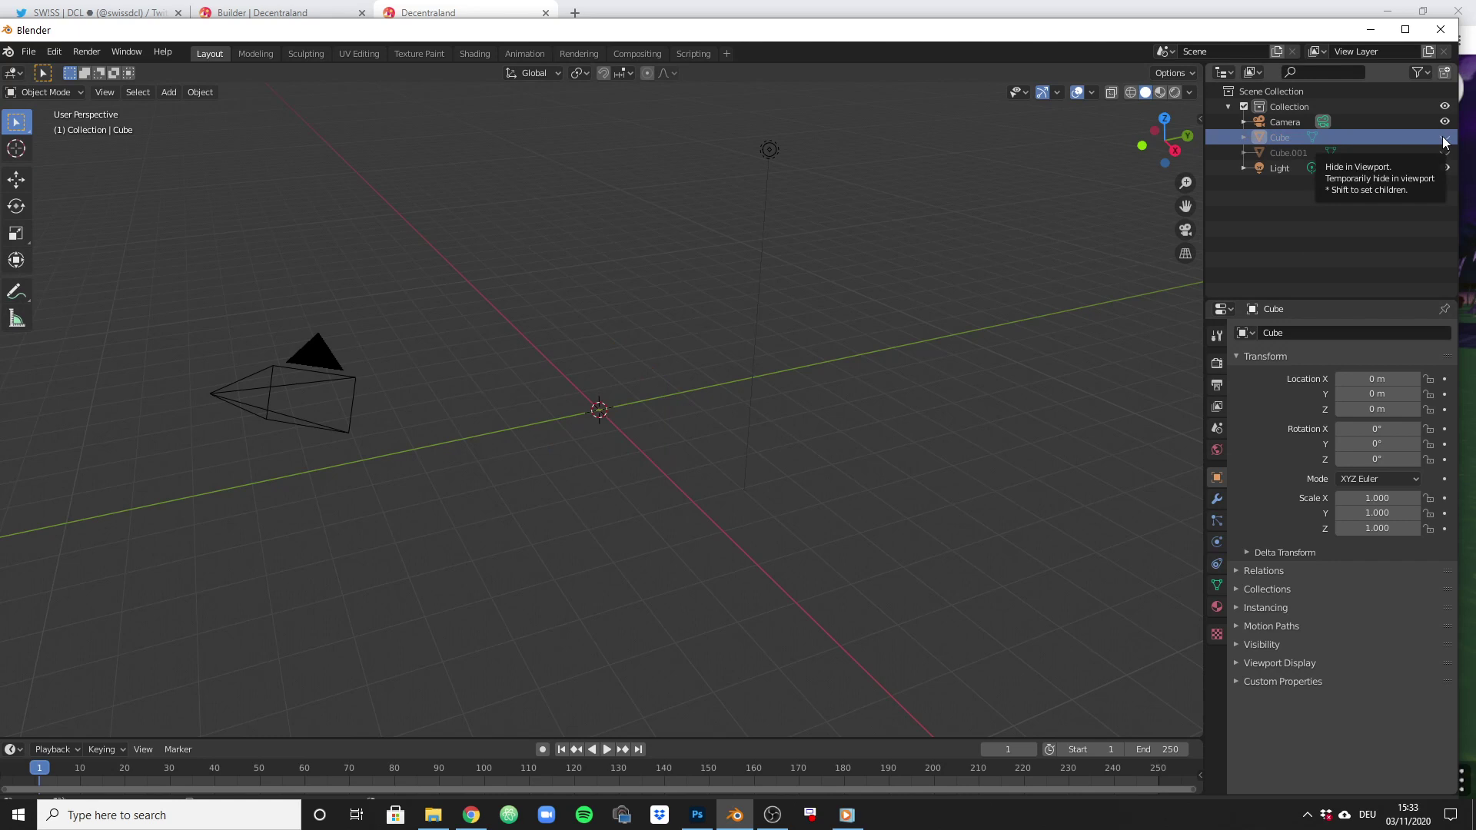
left_click(1445, 138)
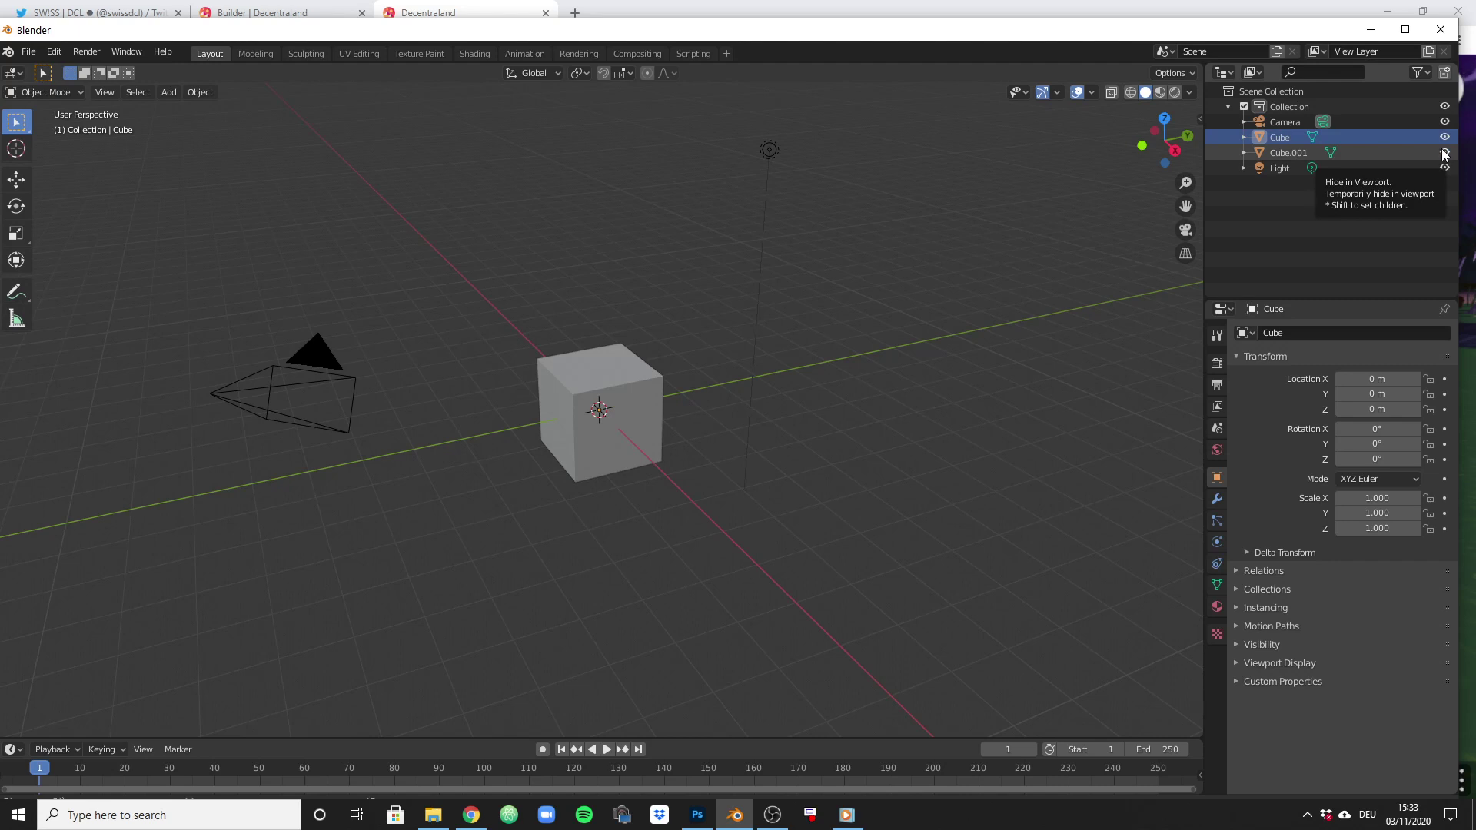
- Rename the duplicated cube as Cube.001_collider and deselect everything
double_click(1308, 151)
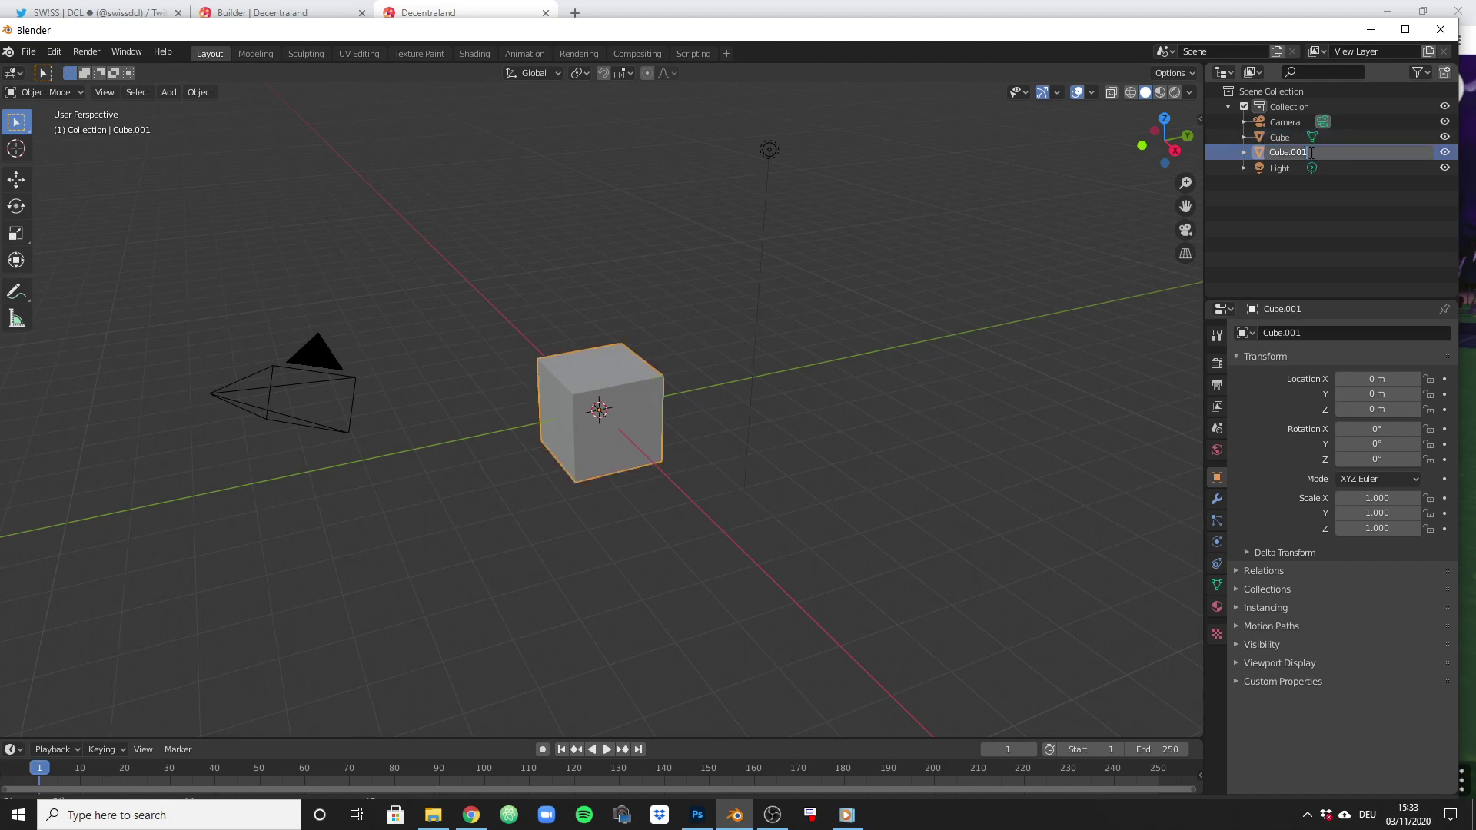
type("_collider")
key("Return")
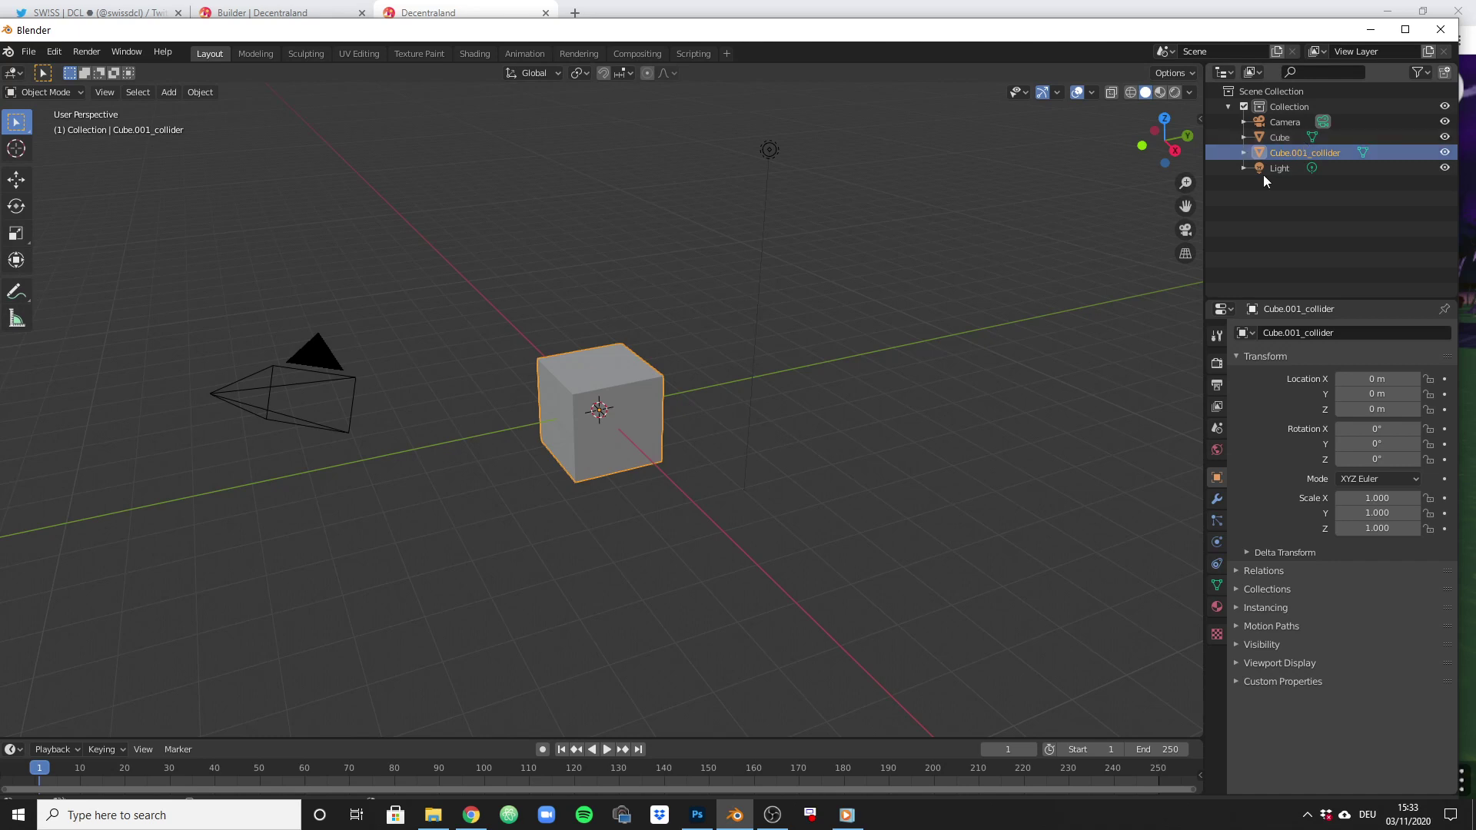
left_click(889, 429)
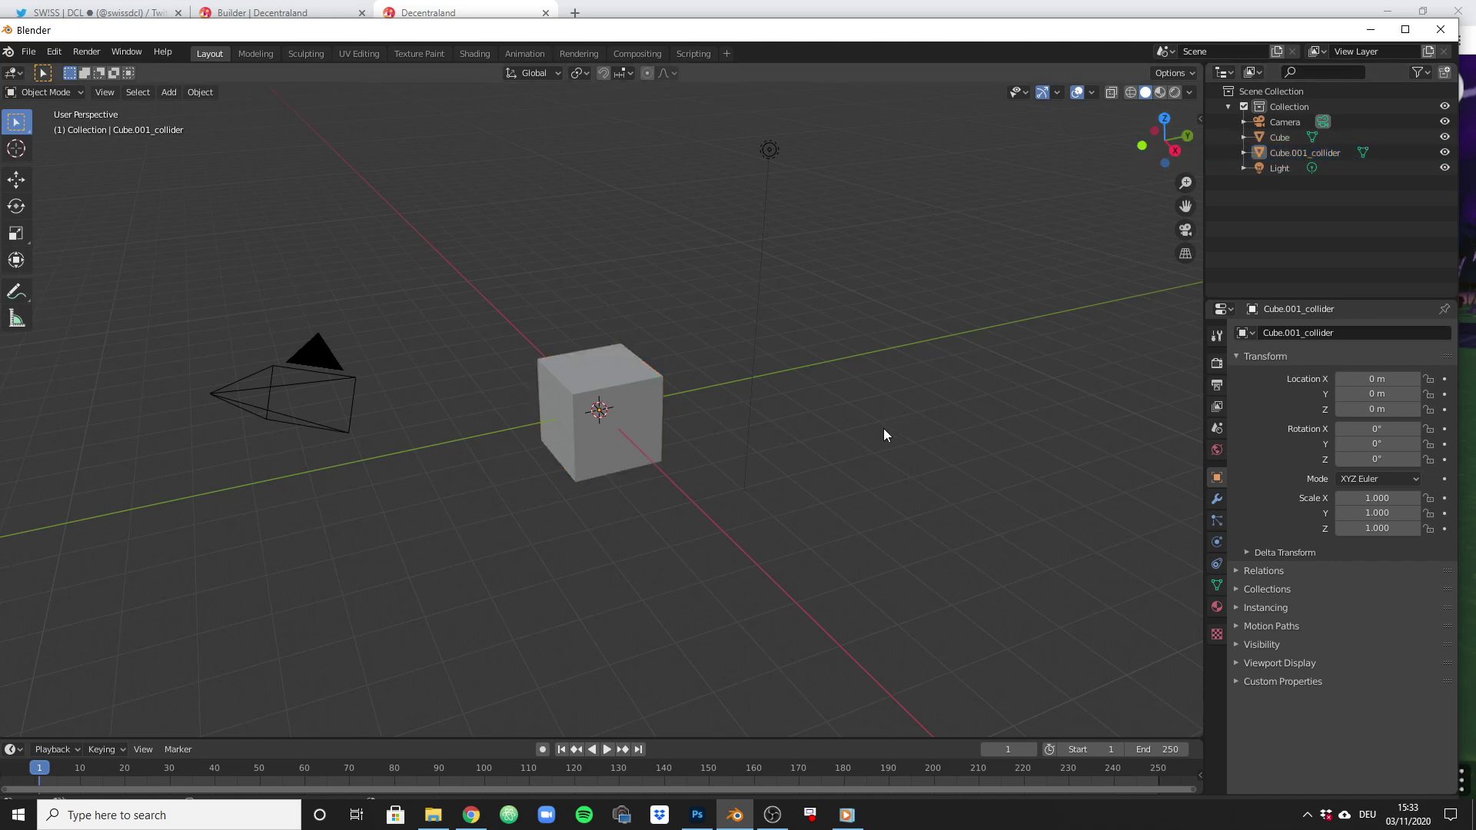
- Set up a glTF 2.0 export to the Desktop folder with the file name boxsolid
left_click(32, 52)
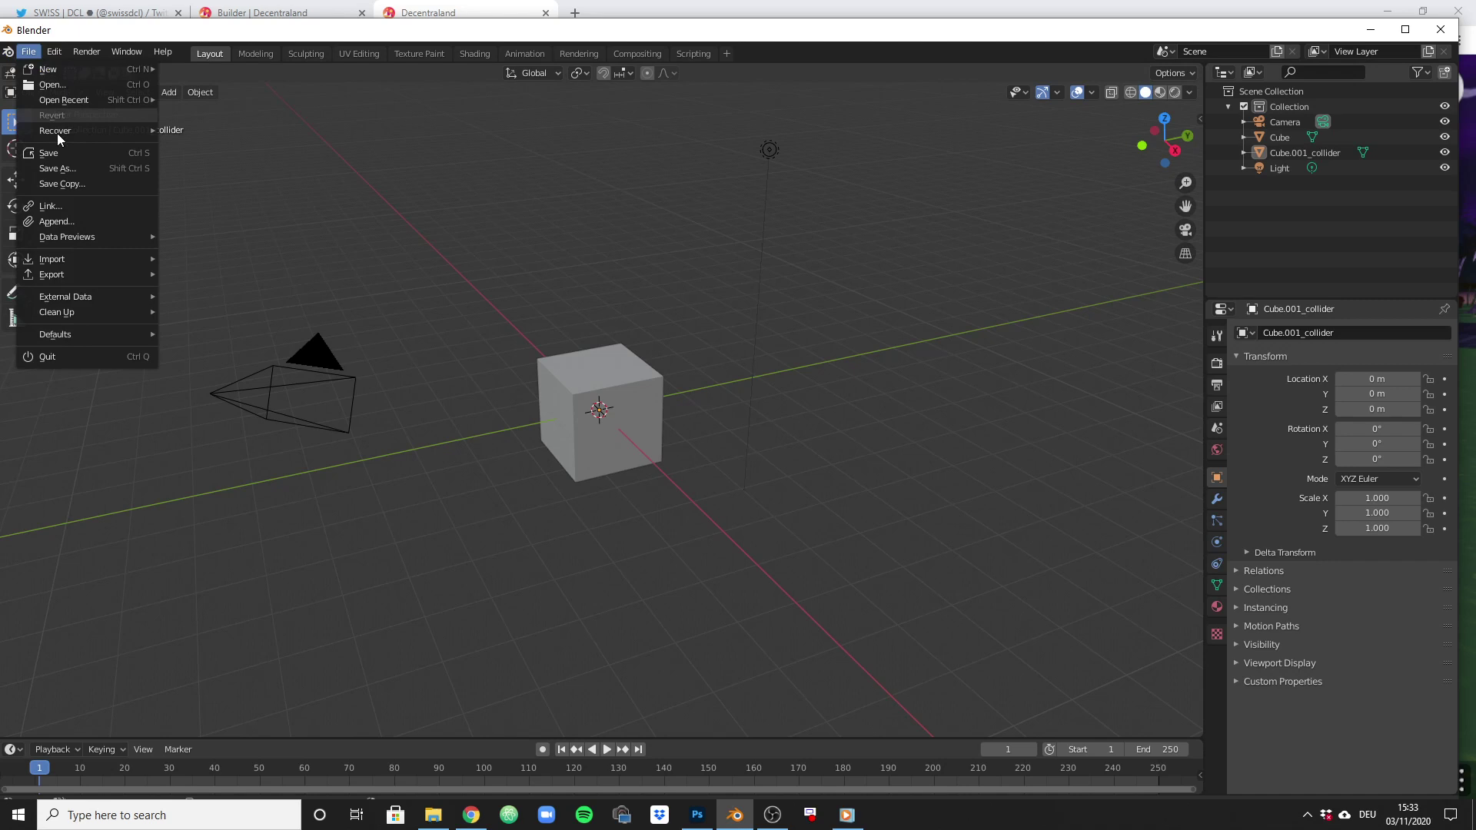
mouse_move(100, 274)
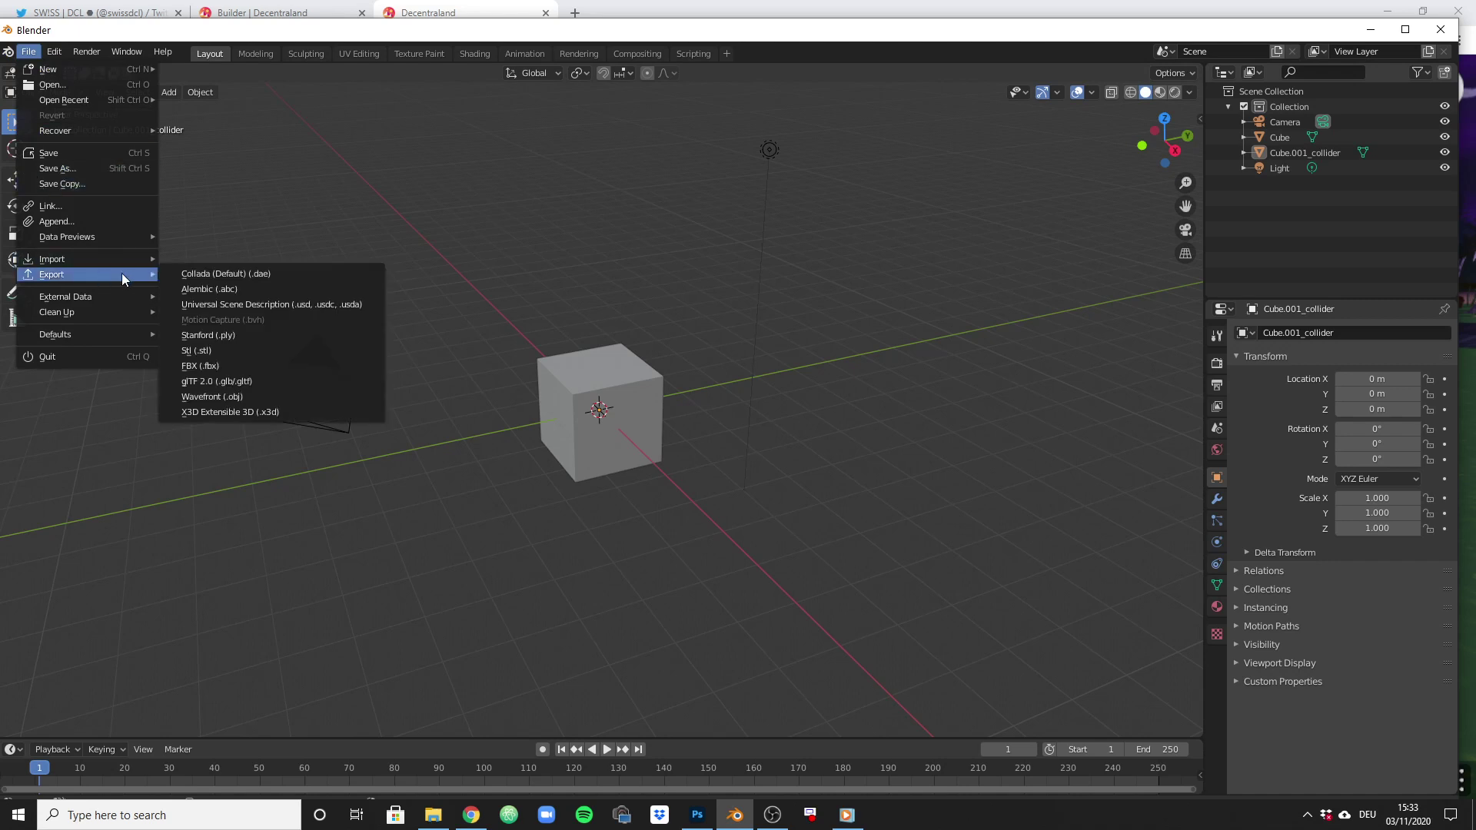
left_click(225, 382)
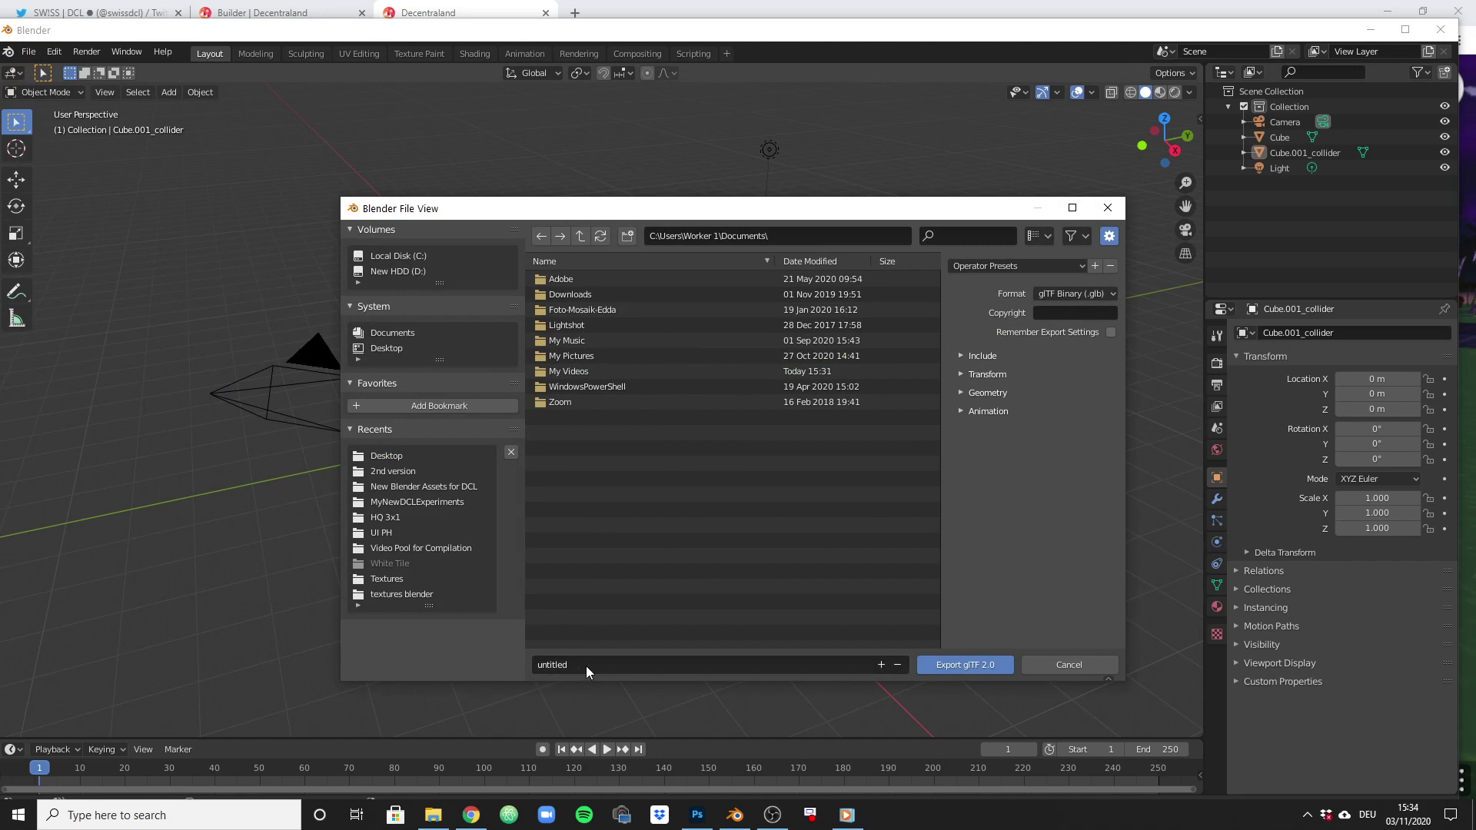
left_click(383, 350)
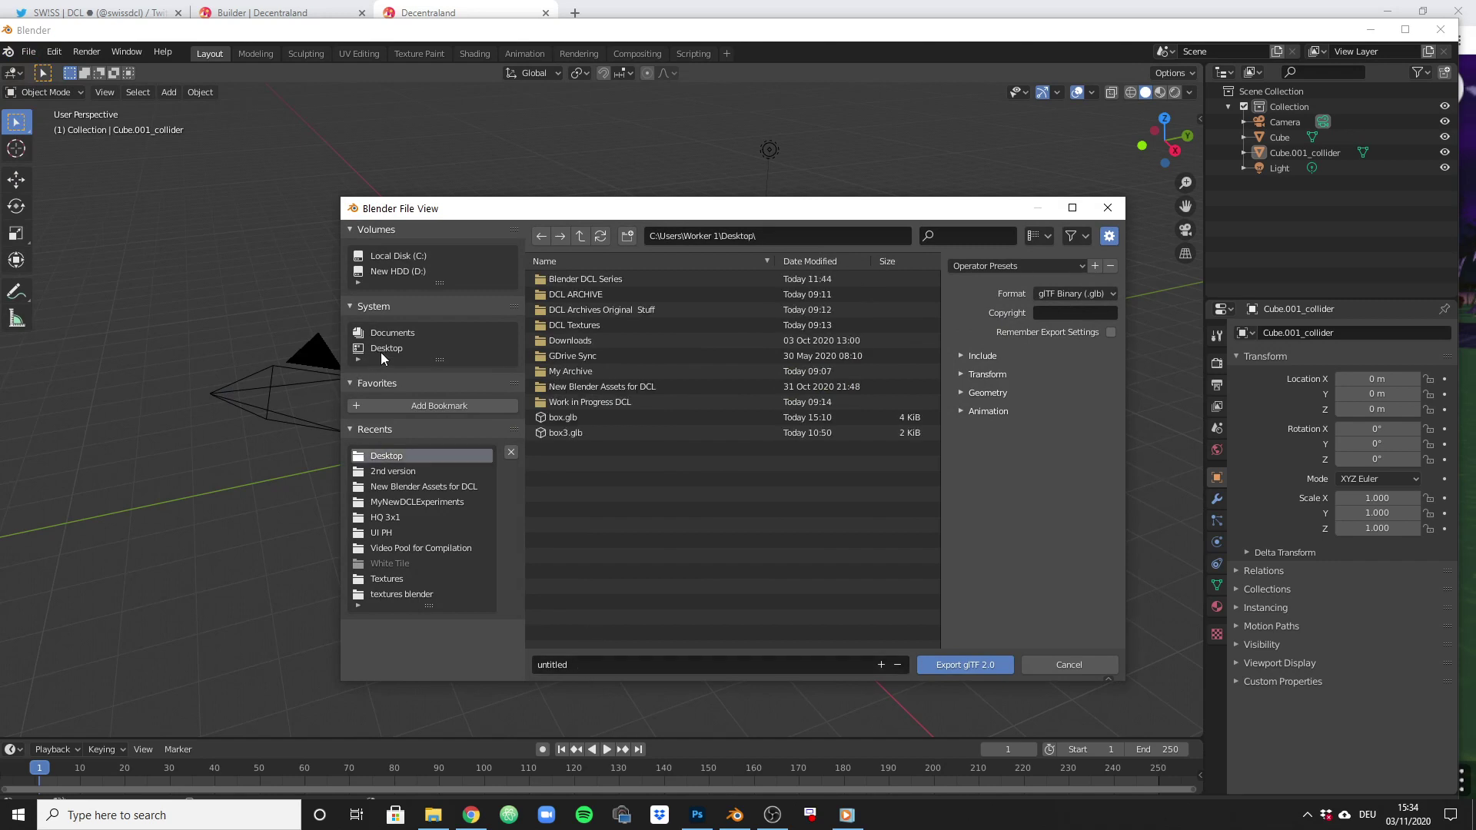
left_click(604, 666)
type("bo")
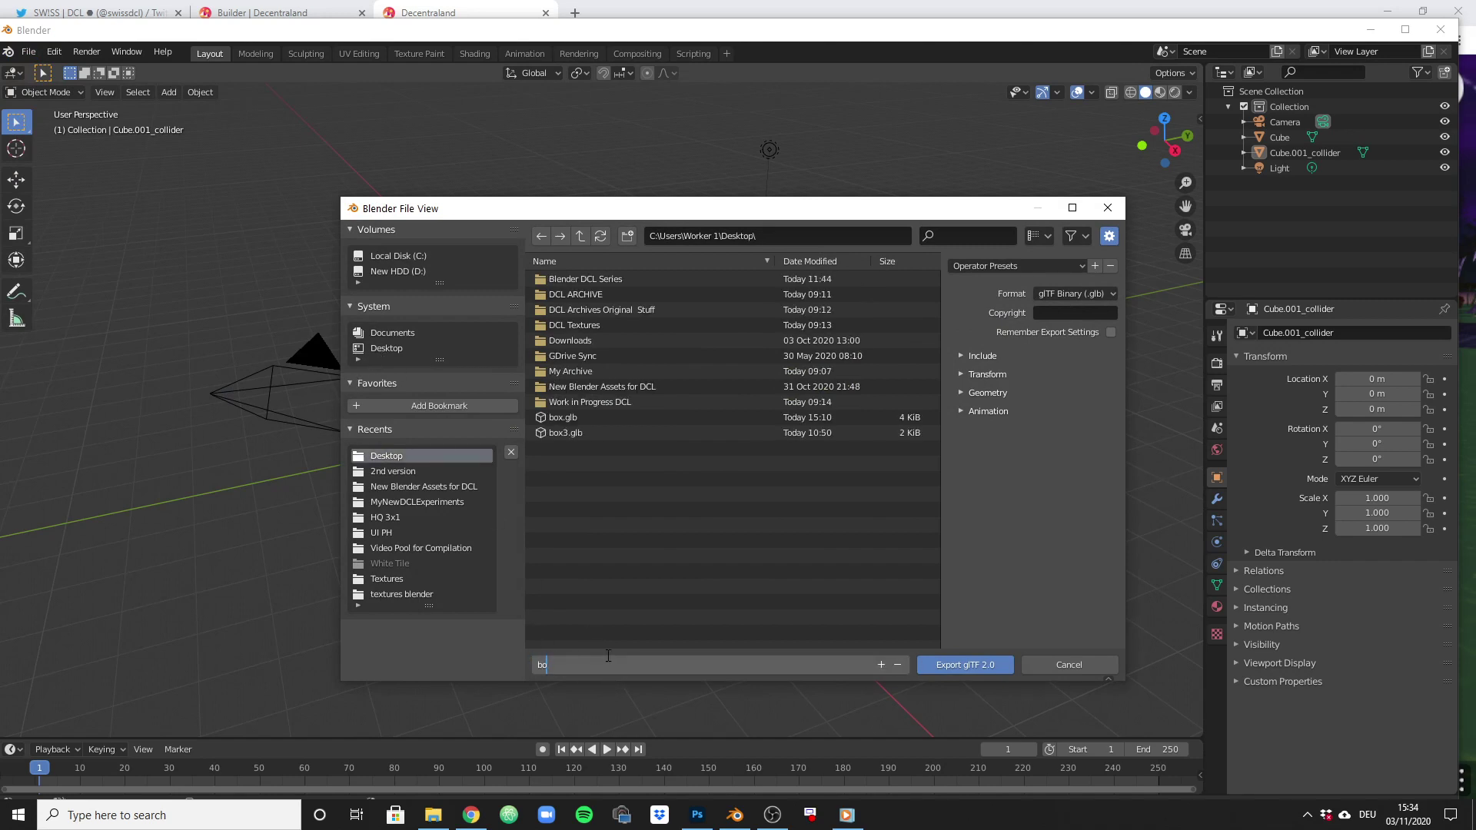
type("xsolid")
- Expand the export's Include options, select Cube in the scene, and export boxsolid with Selected Objects left off
left_click(961, 355)
left_click(961, 356)
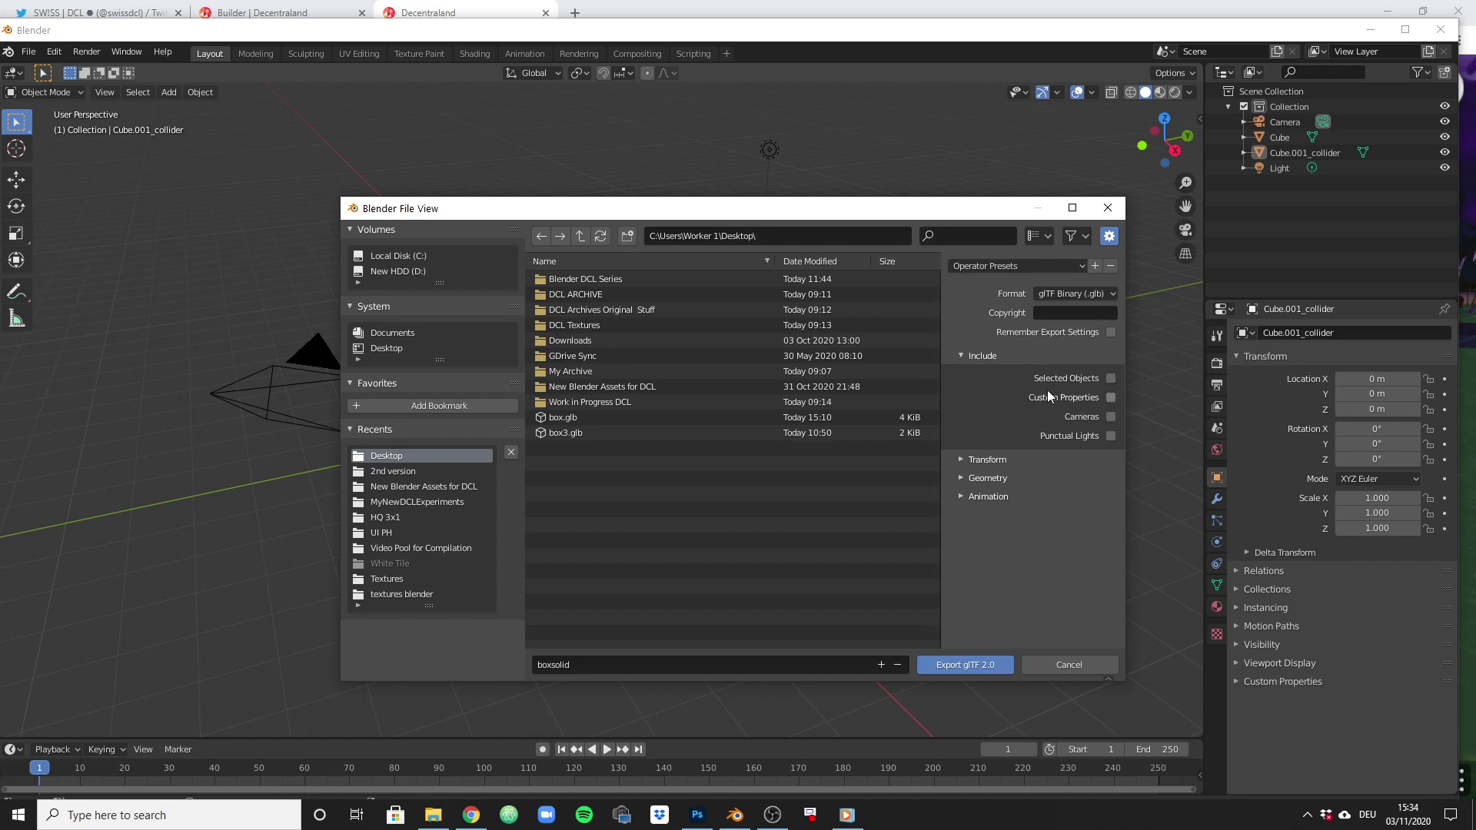
left_click_drag(889, 214, 971, 514)
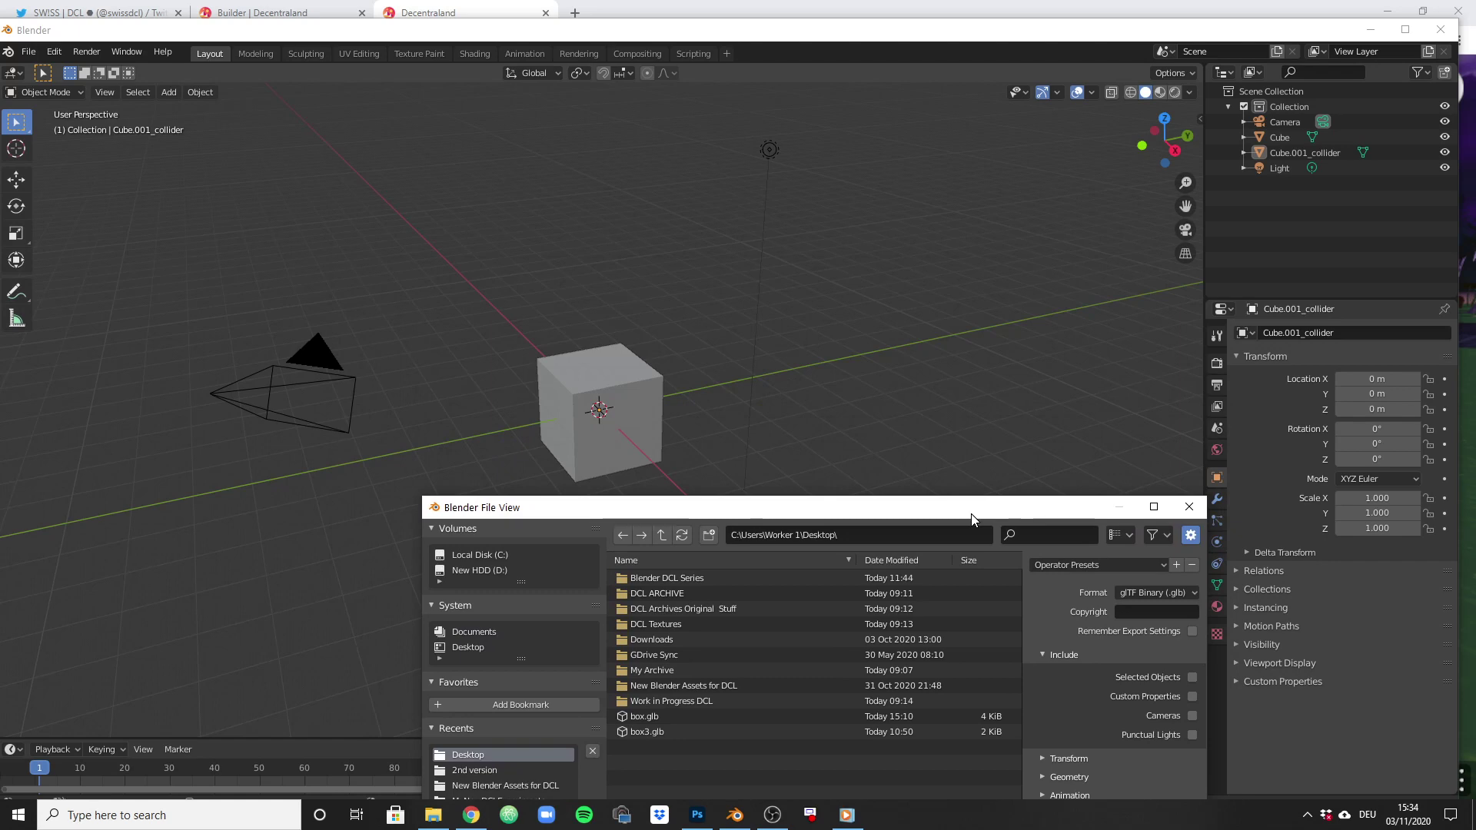
left_click(607, 446)
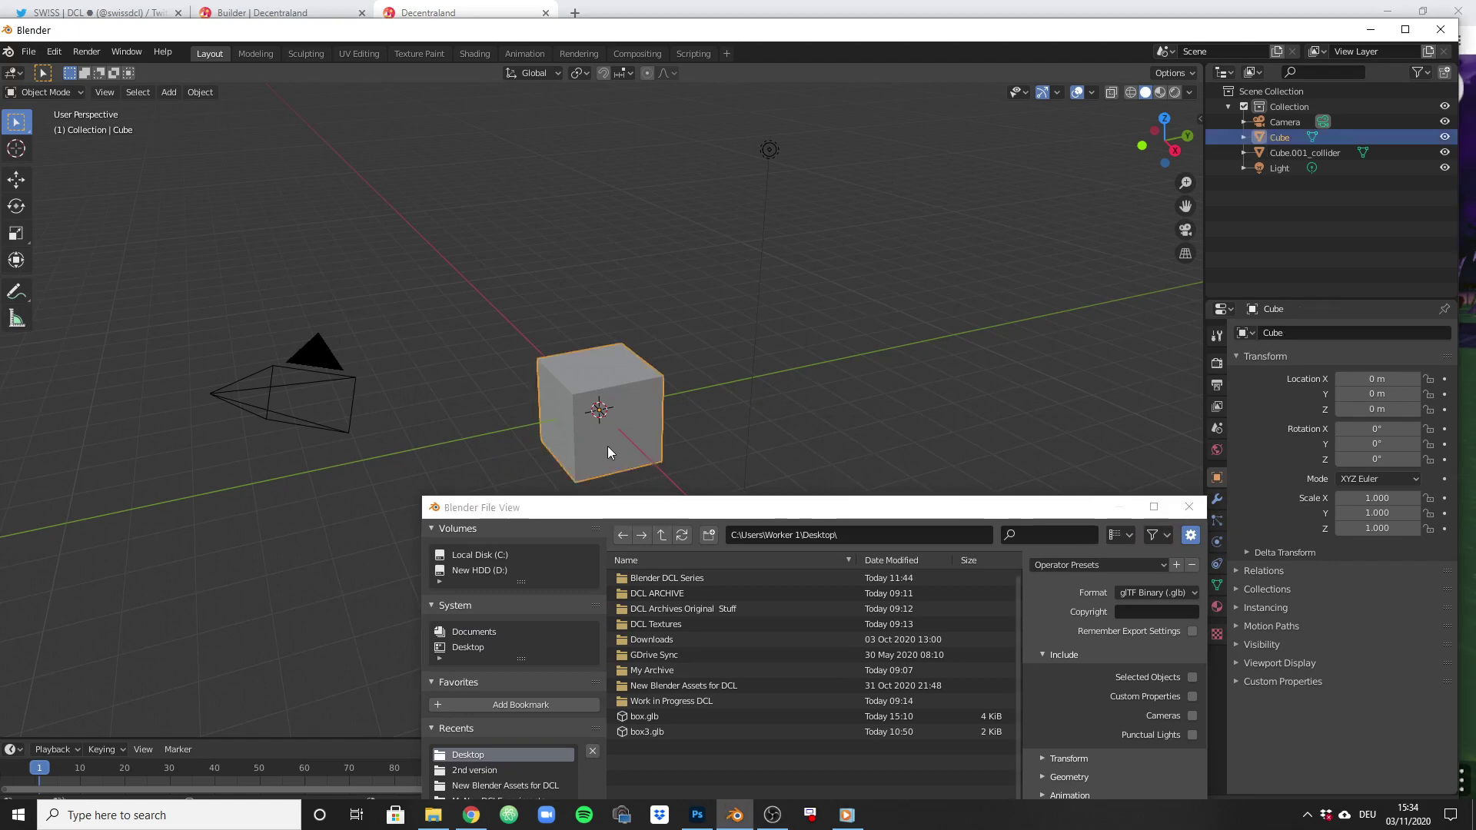
left_click_drag(742, 511, 651, 196)
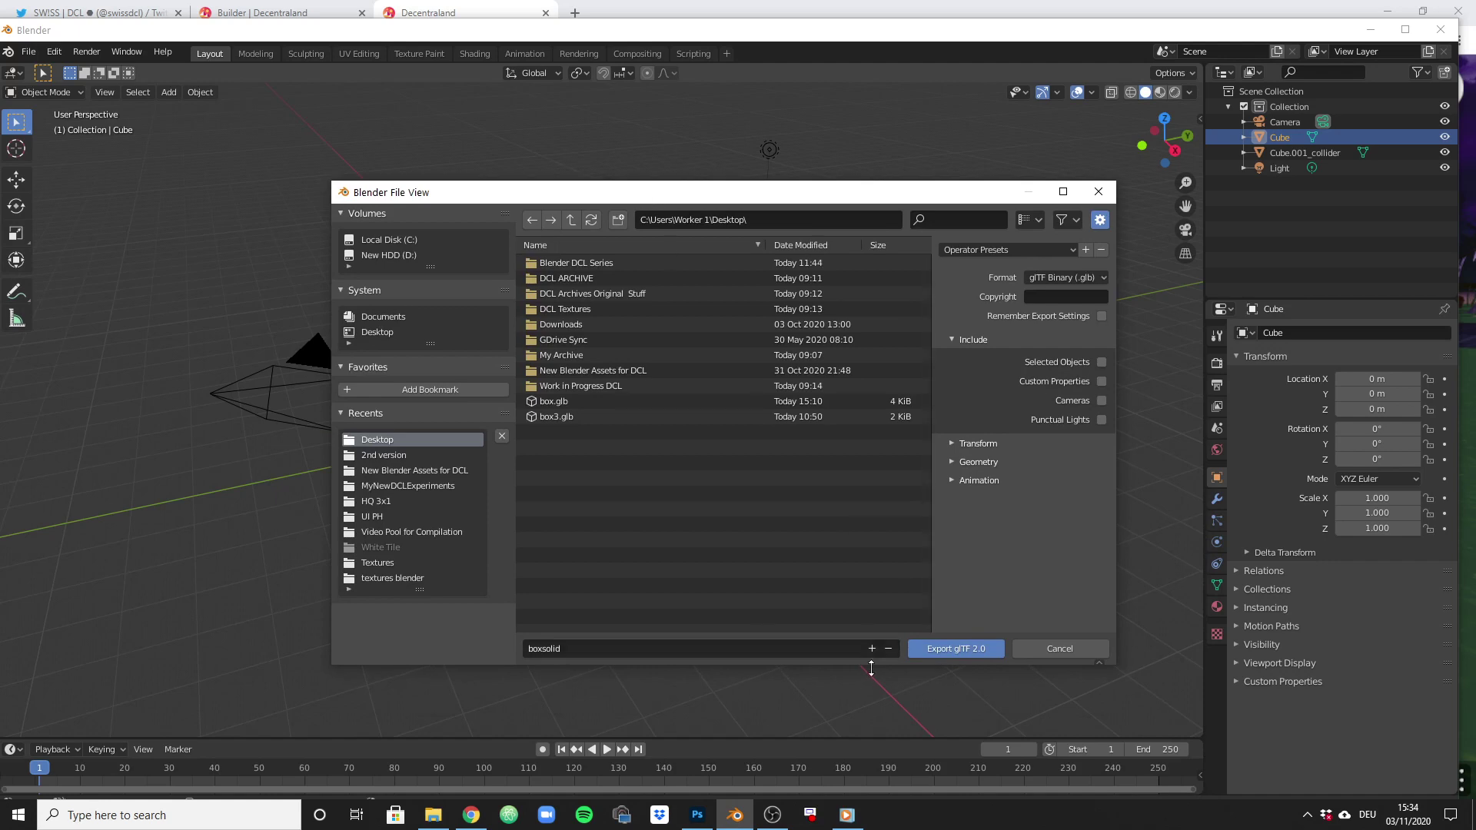
left_click(983, 654)
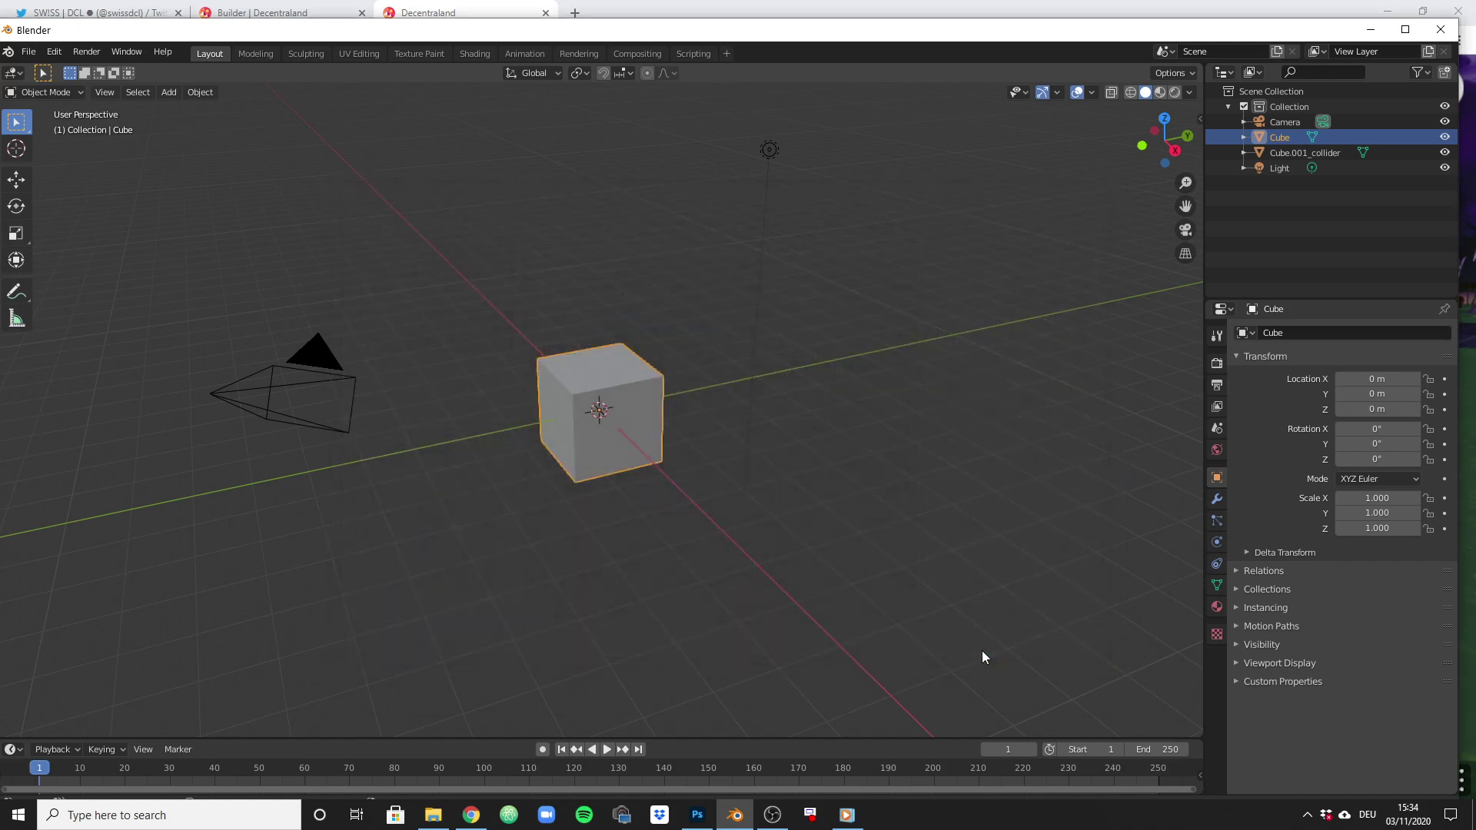
- Minimize the open windows to find boxsolid on the desktop, and switch to the Decentraland Builder in Chrome
left_click(1372, 29)
left_click(1388, 11)
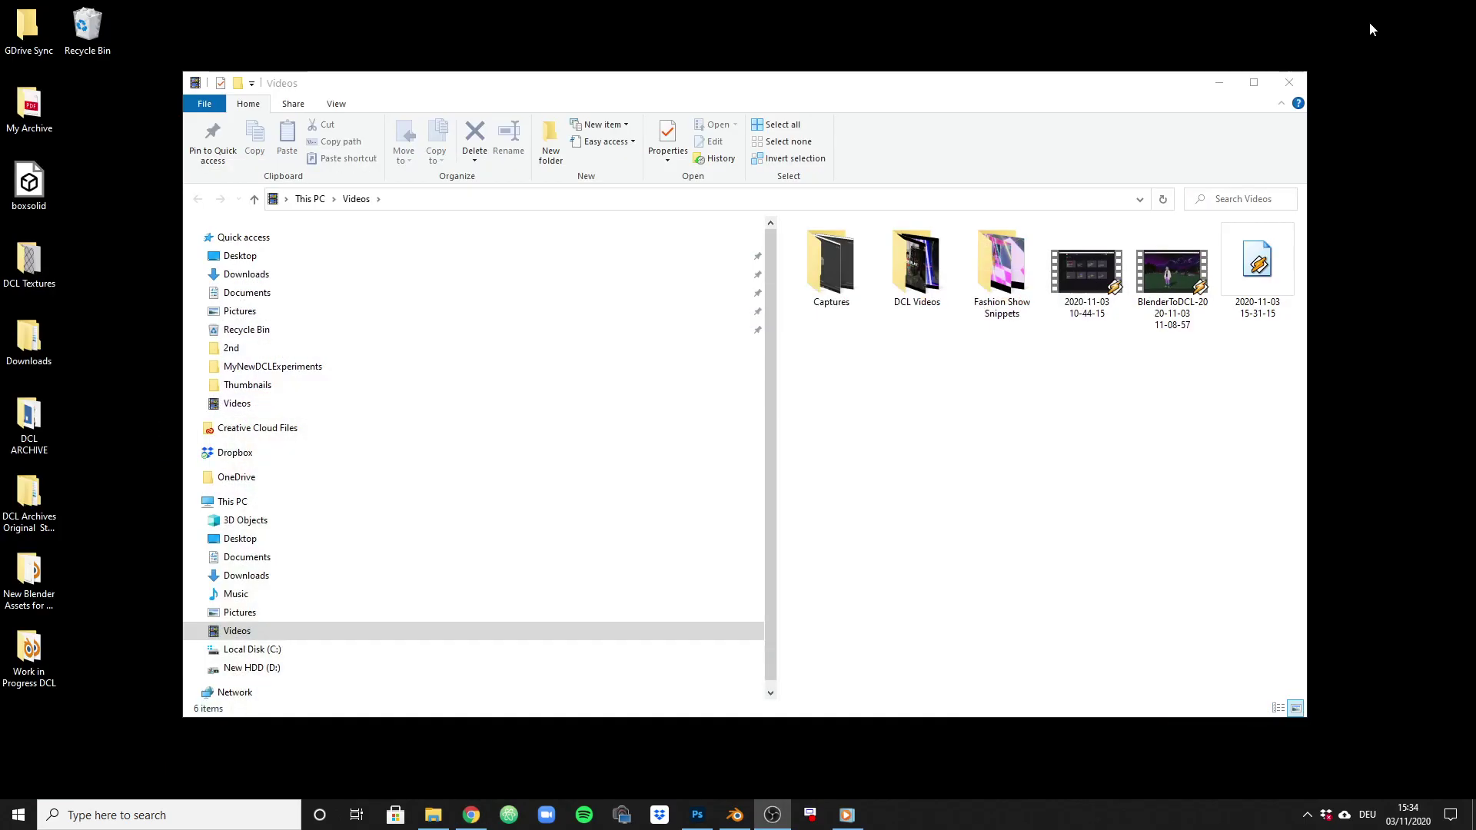
left_click(1218, 81)
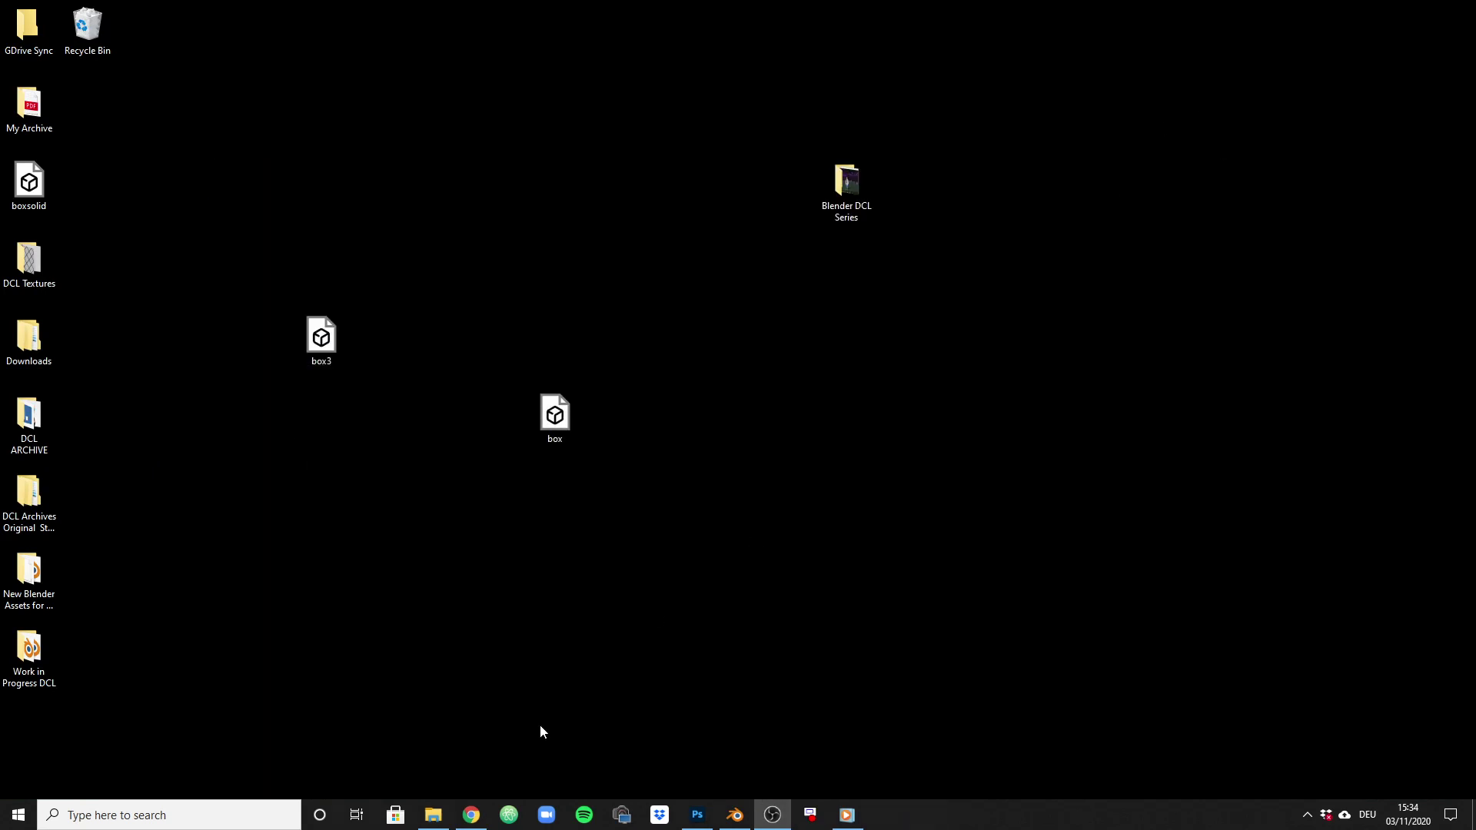
left_click(461, 820)
left_click(258, 11)
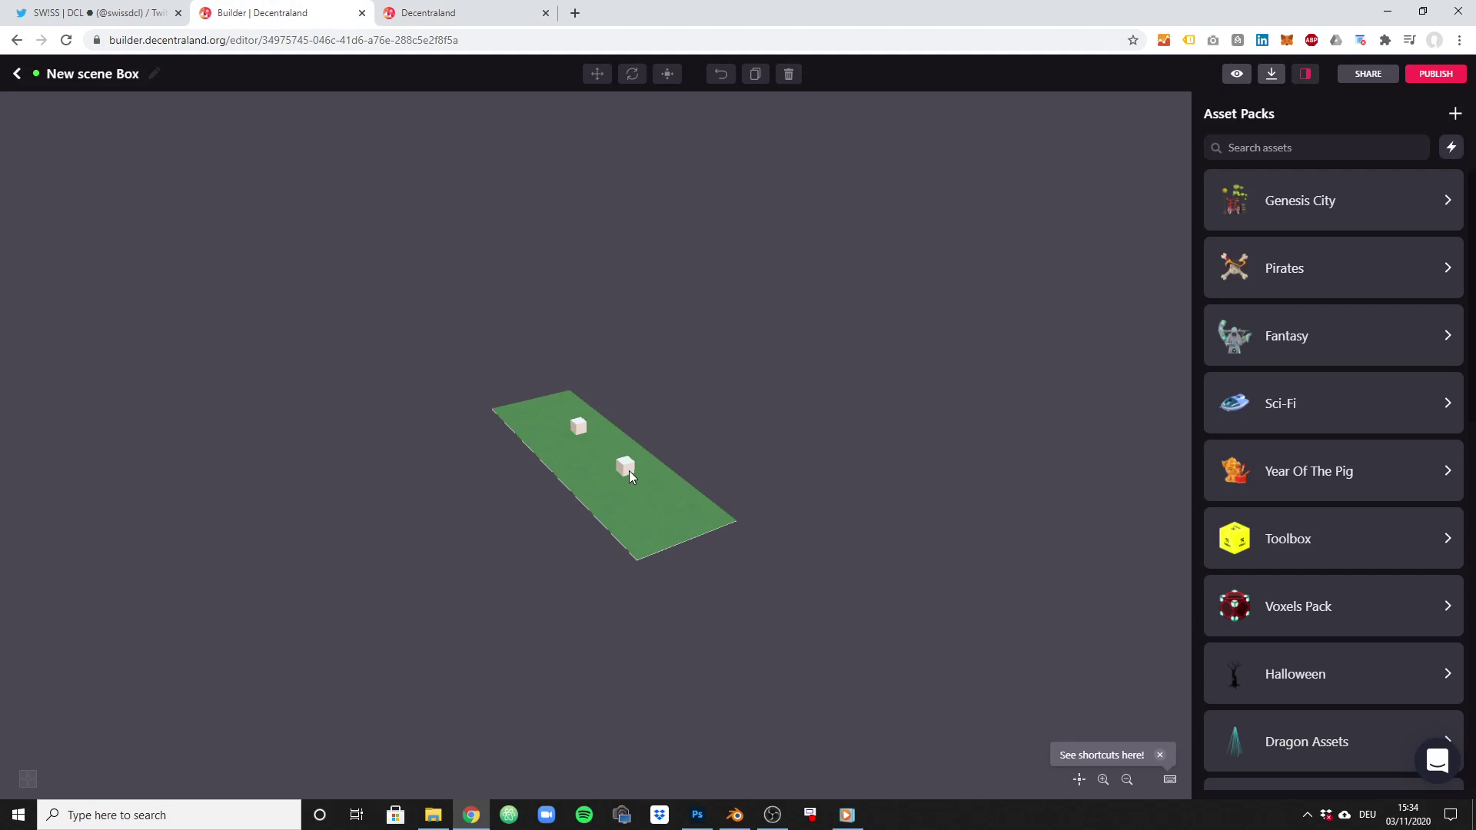
- Delete both existing boxes from the New scene Box scene
left_click(627, 467)
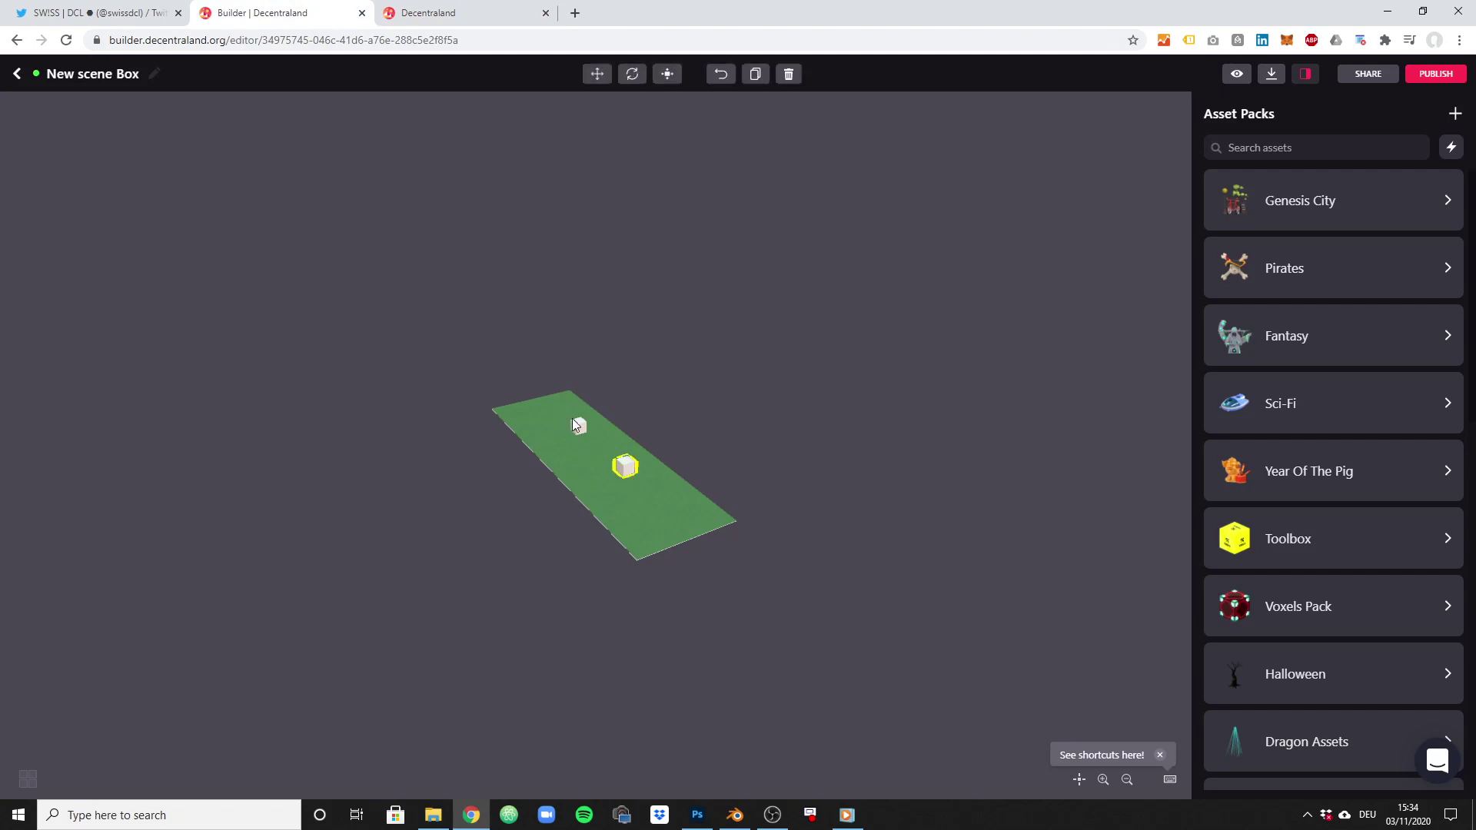
left_click(578, 429)
key("Delete")
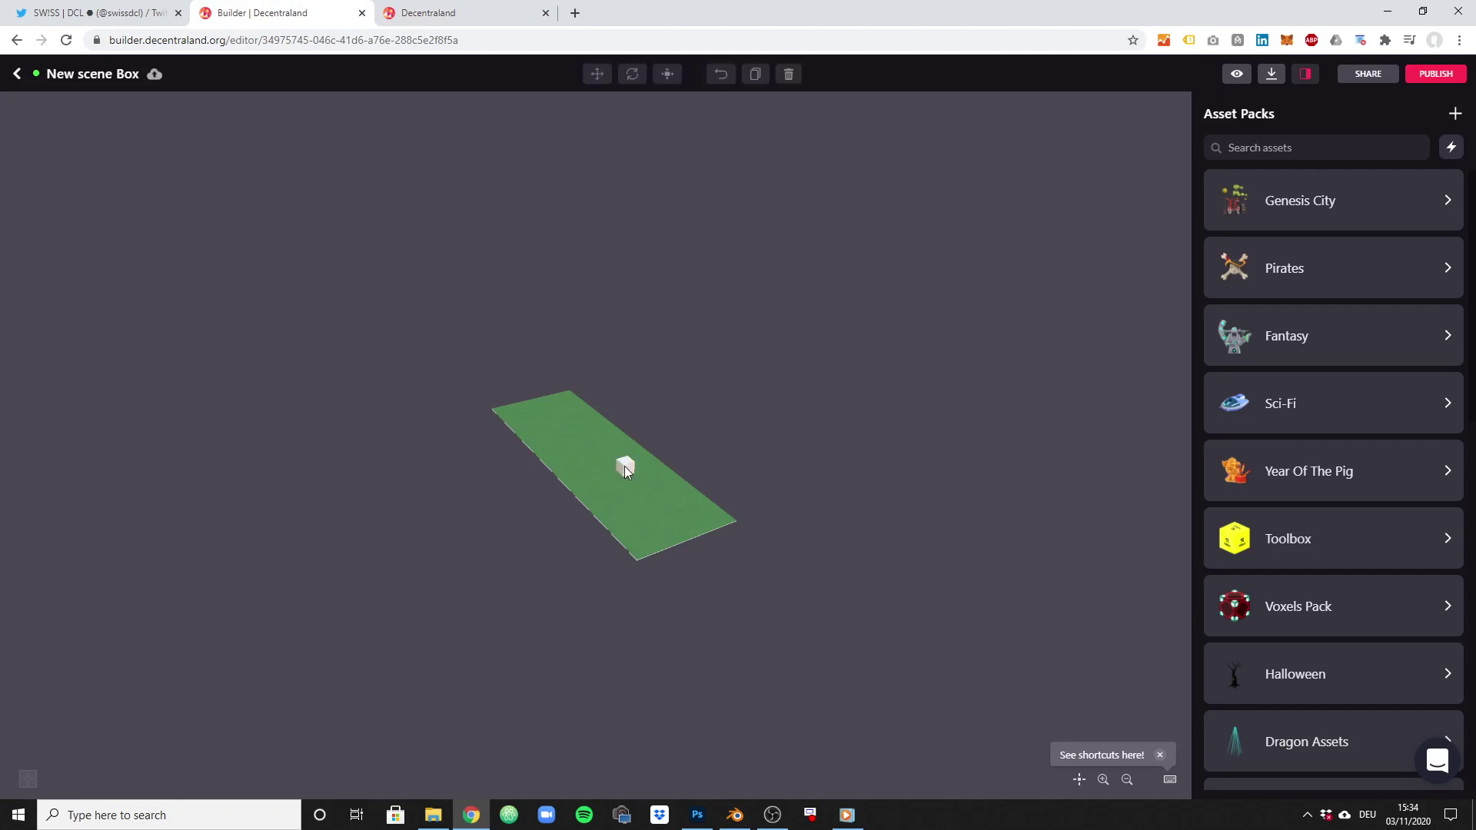
left_click(624, 466)
key("Delete")
- Begin a new asset pack and shrink the browser window so that the desktop files are accessible
scroll(1327, 572, "down", 10)
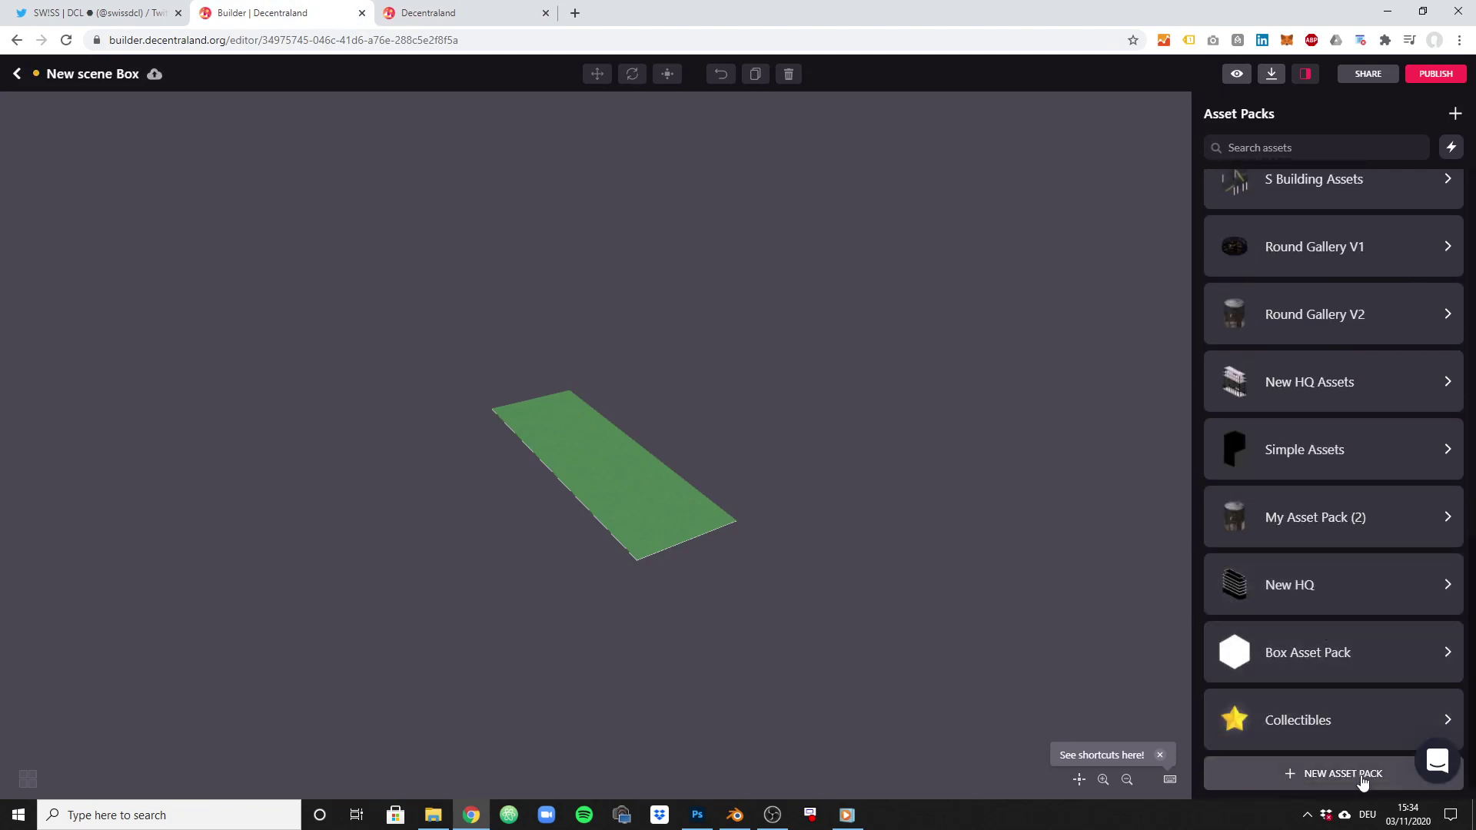
left_click(1361, 777)
left_click(1419, 14)
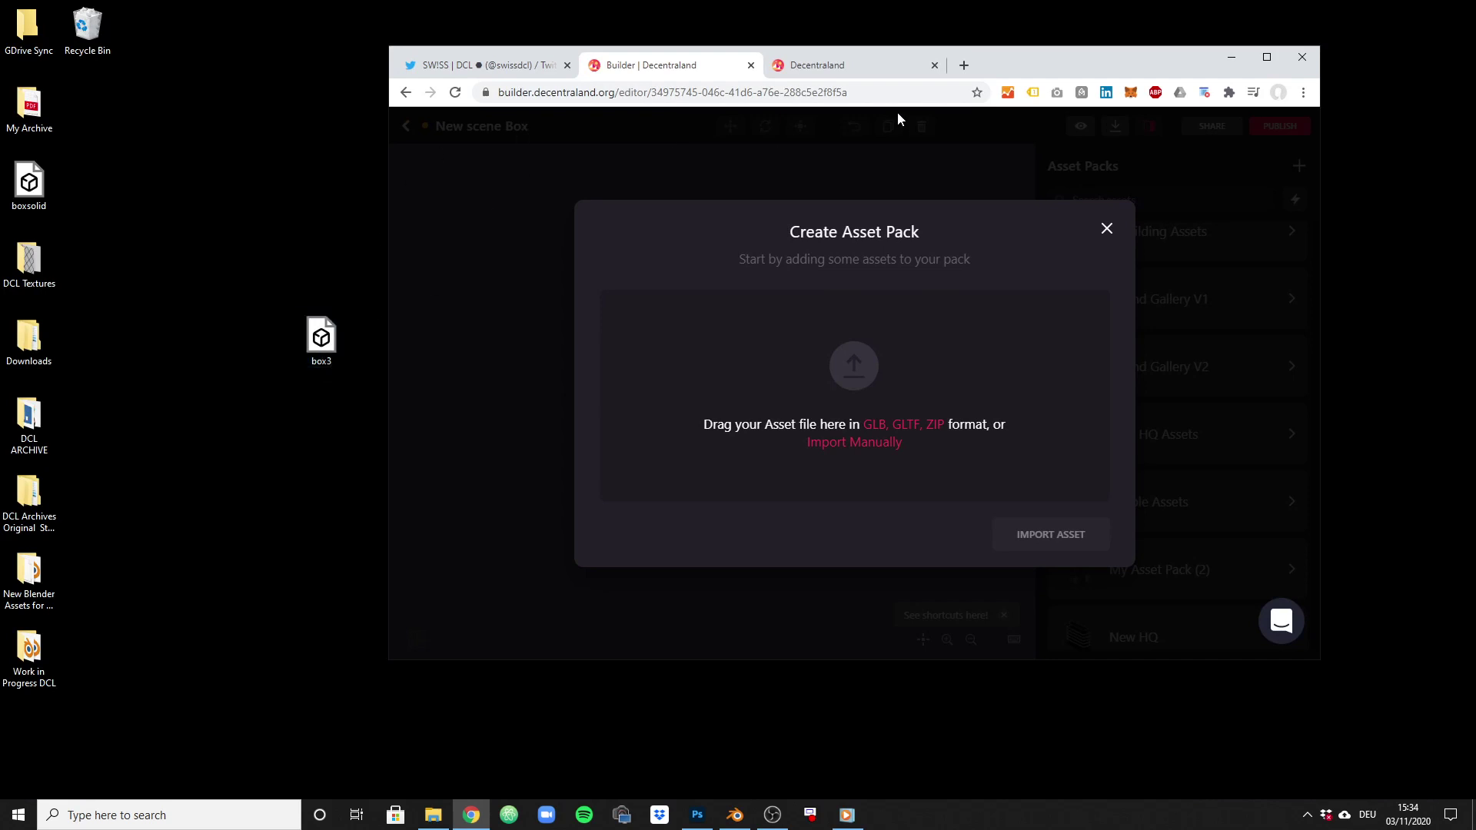
left_click_drag(1027, 57, 1151, 99)
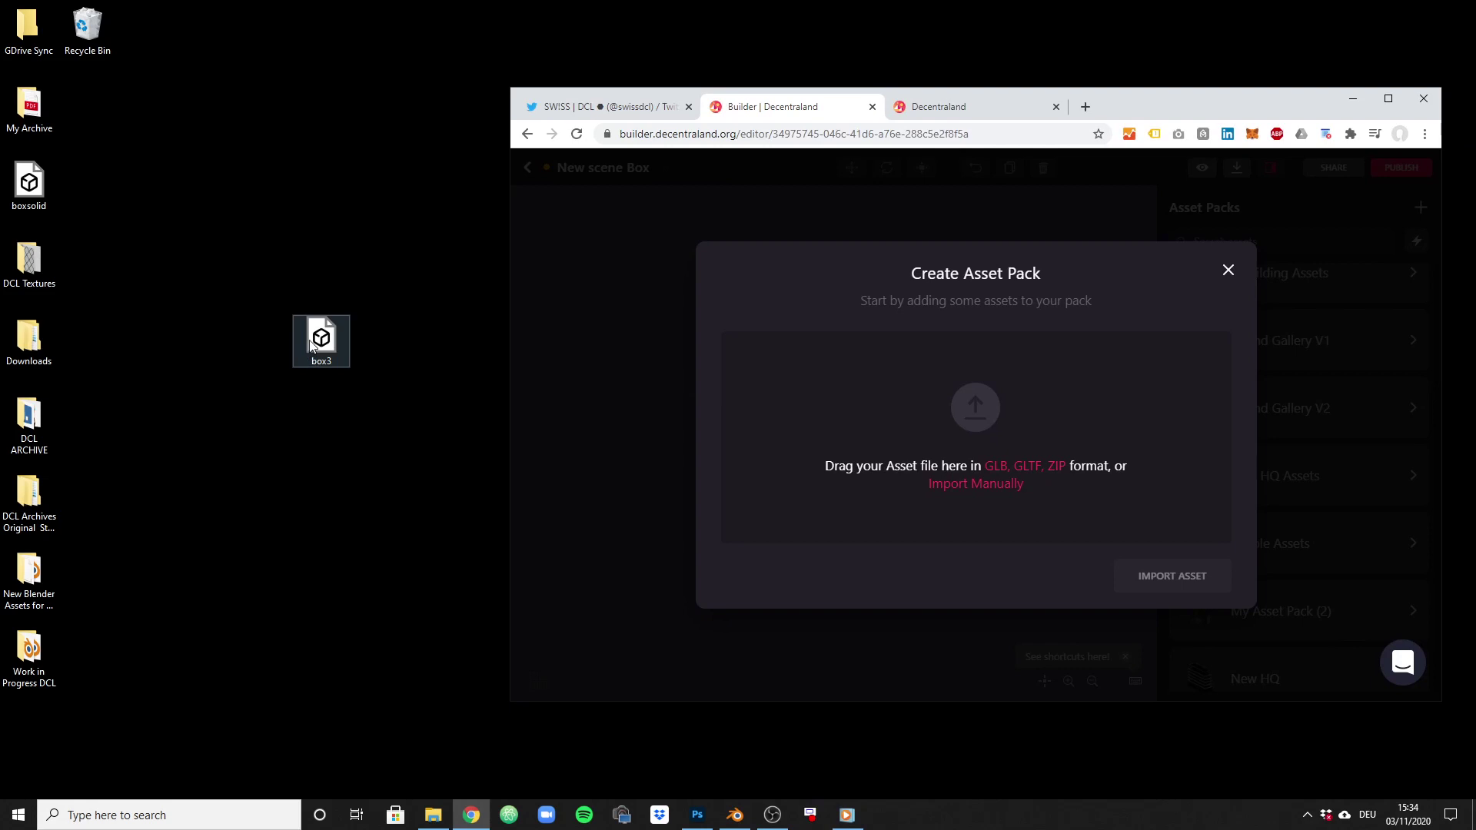
- Add the boxsolid file from the desktop to the new asset pack and import it
left_click(317, 349)
left_click_drag(320, 350, 343, 360)
left_click(29, 182)
left_click_drag(28, 182, 1016, 426)
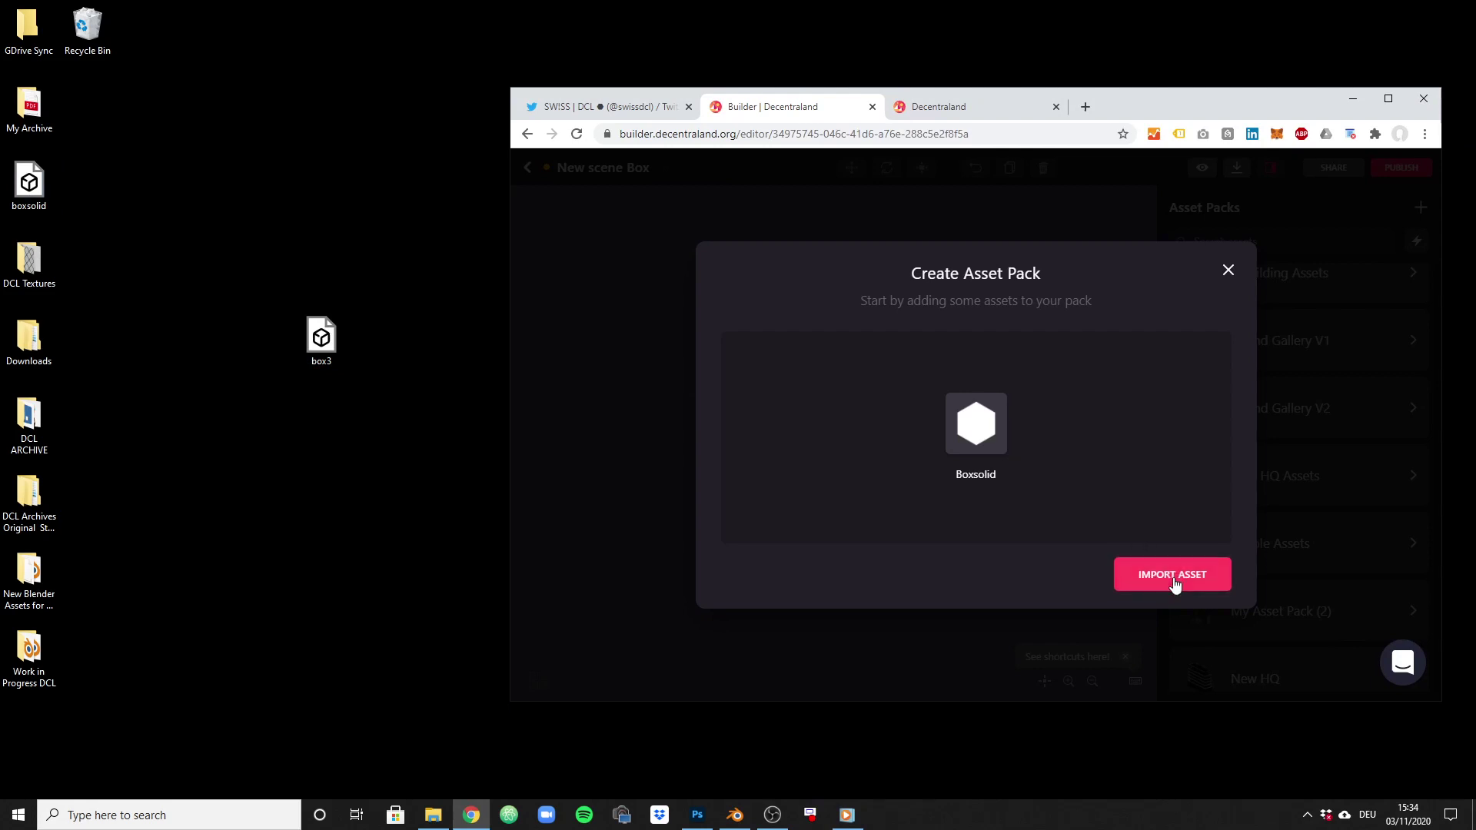
left_click(1173, 579)
left_click(1183, 625)
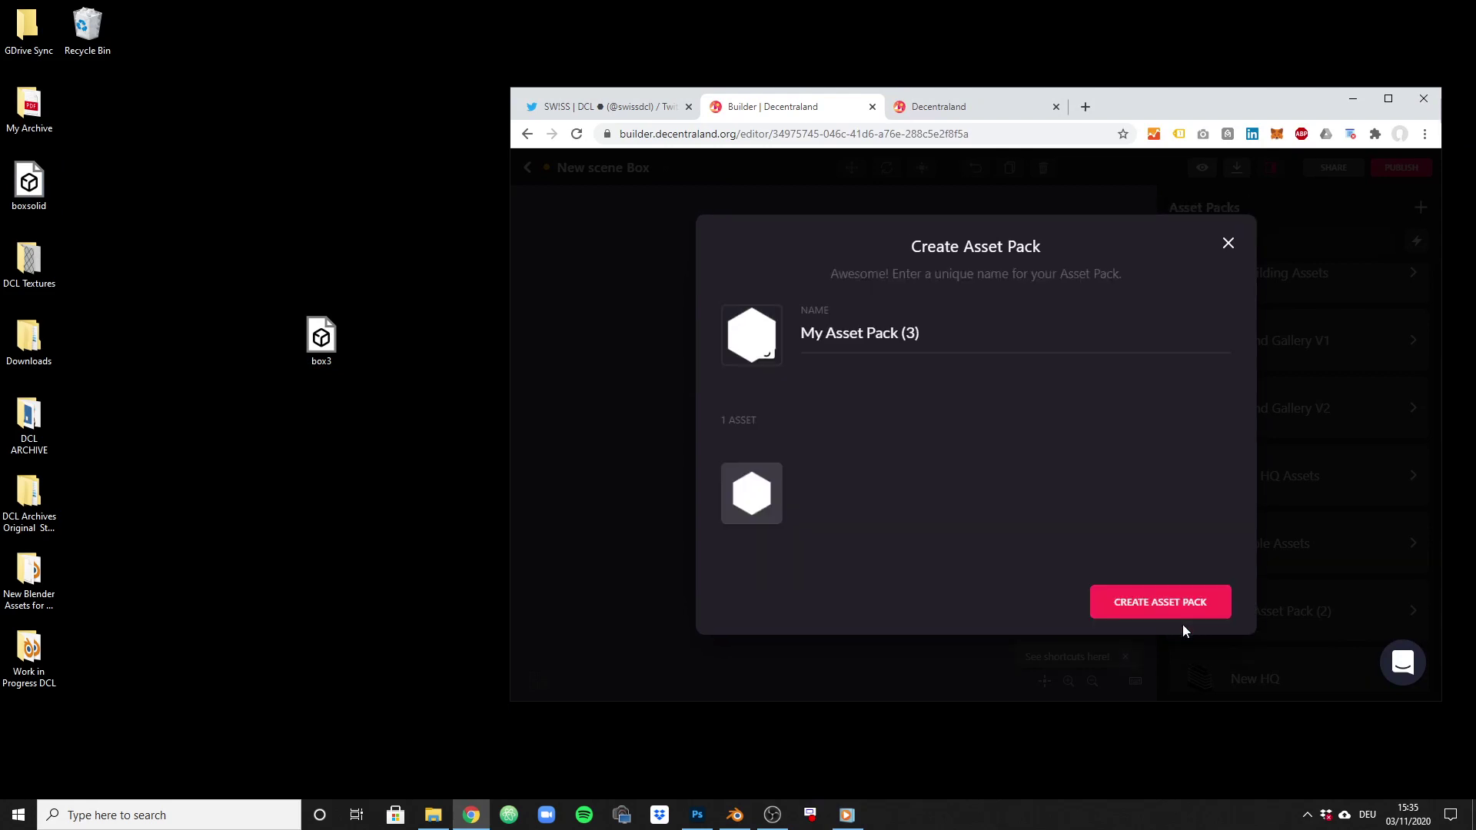
- Name the asset pack Box Solid, create it, and return to the scene editor
left_click(921, 320)
key("BackSpace")
key("BackSpace")
key("BackSpace")
key("BackSpace")
key("BackSpace")
key("BackSpace")
key("BackSpace")
key("BackSpace")
key("BackSpace")
key("BackSpace")
key("BackSpace")
key("BackSpace")
key("BackSpace")
key("BackSpace")
key("BackSpace")
key("BackSpace")
key("BackSpace")
type("Box Solid")
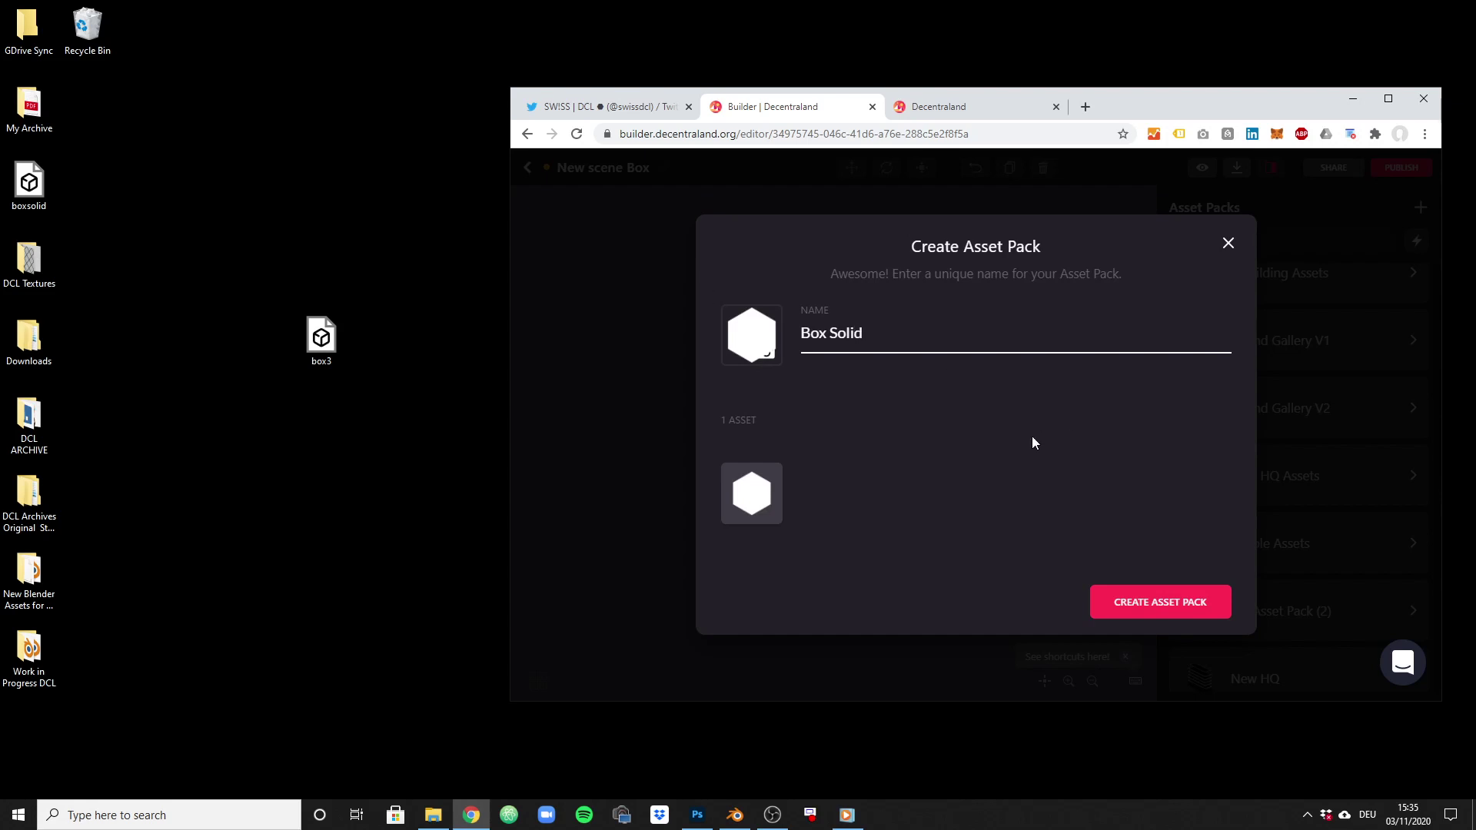
left_click(1132, 603)
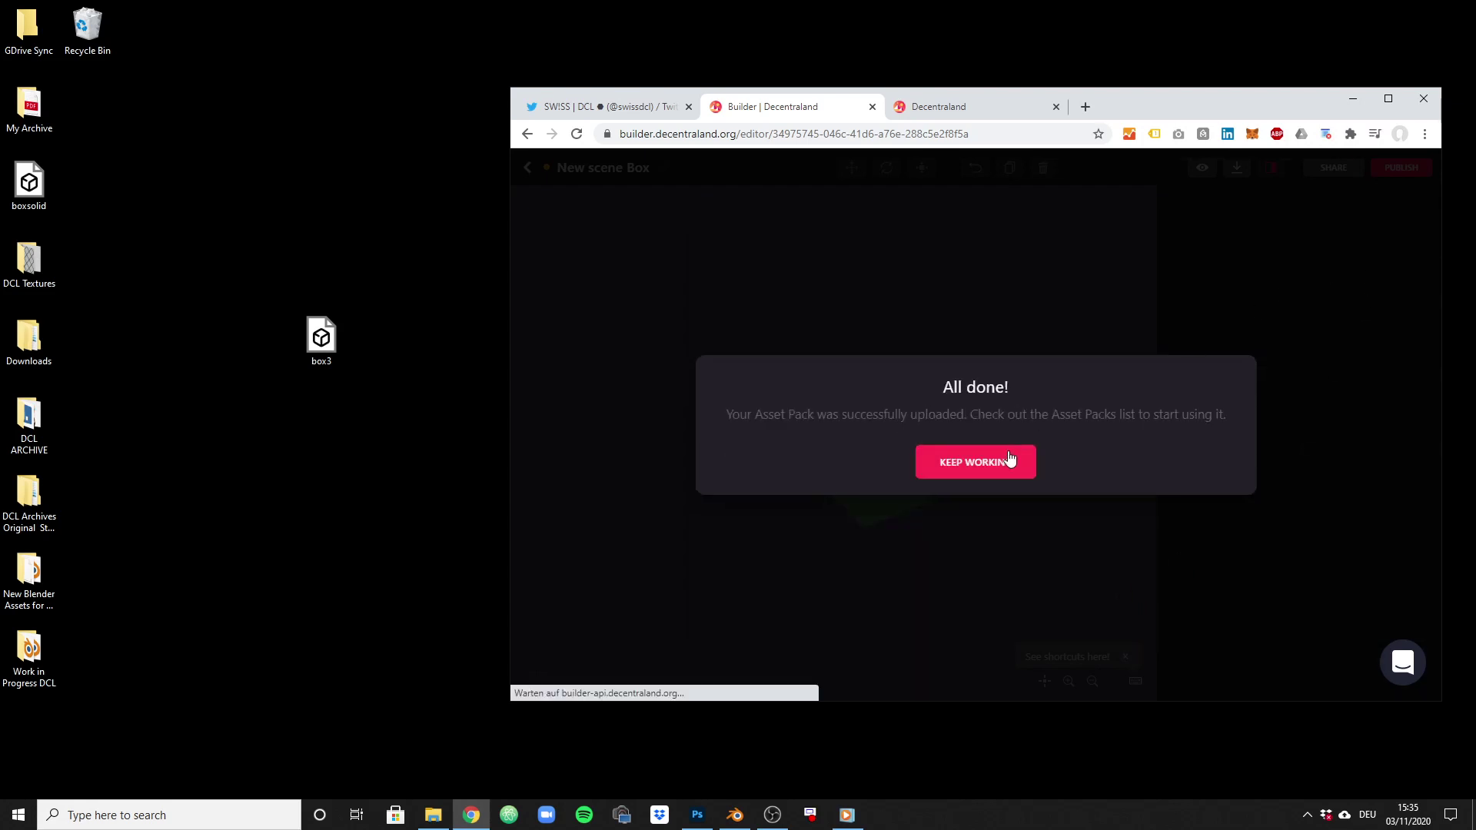
left_click(975, 462)
- Maximize the browser, place the box from the Box Solid pack in the scene, and raise it onto the ground
left_click(1388, 98)
scroll(1304, 438, "down", 5)
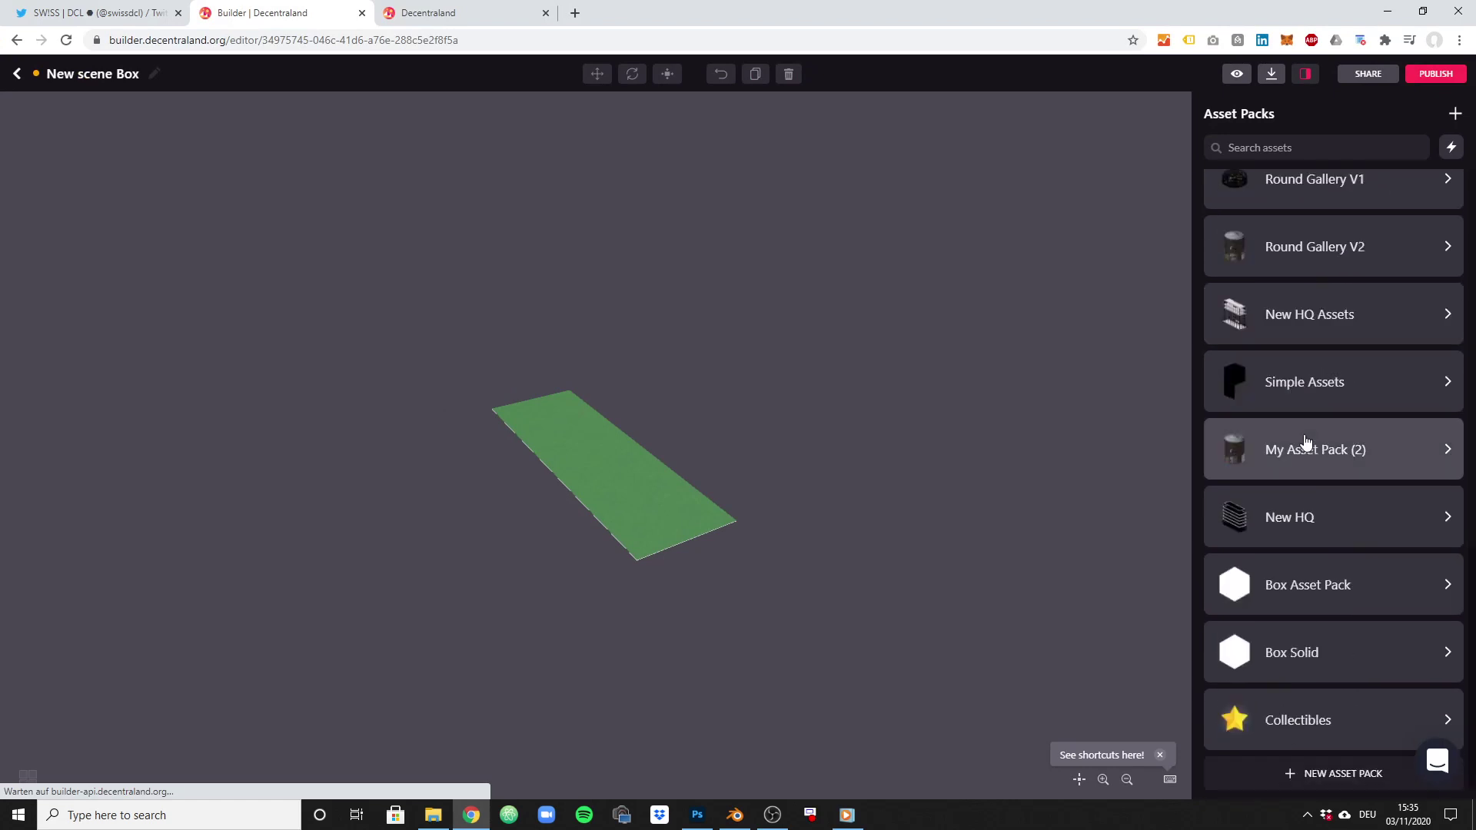
left_click(1317, 666)
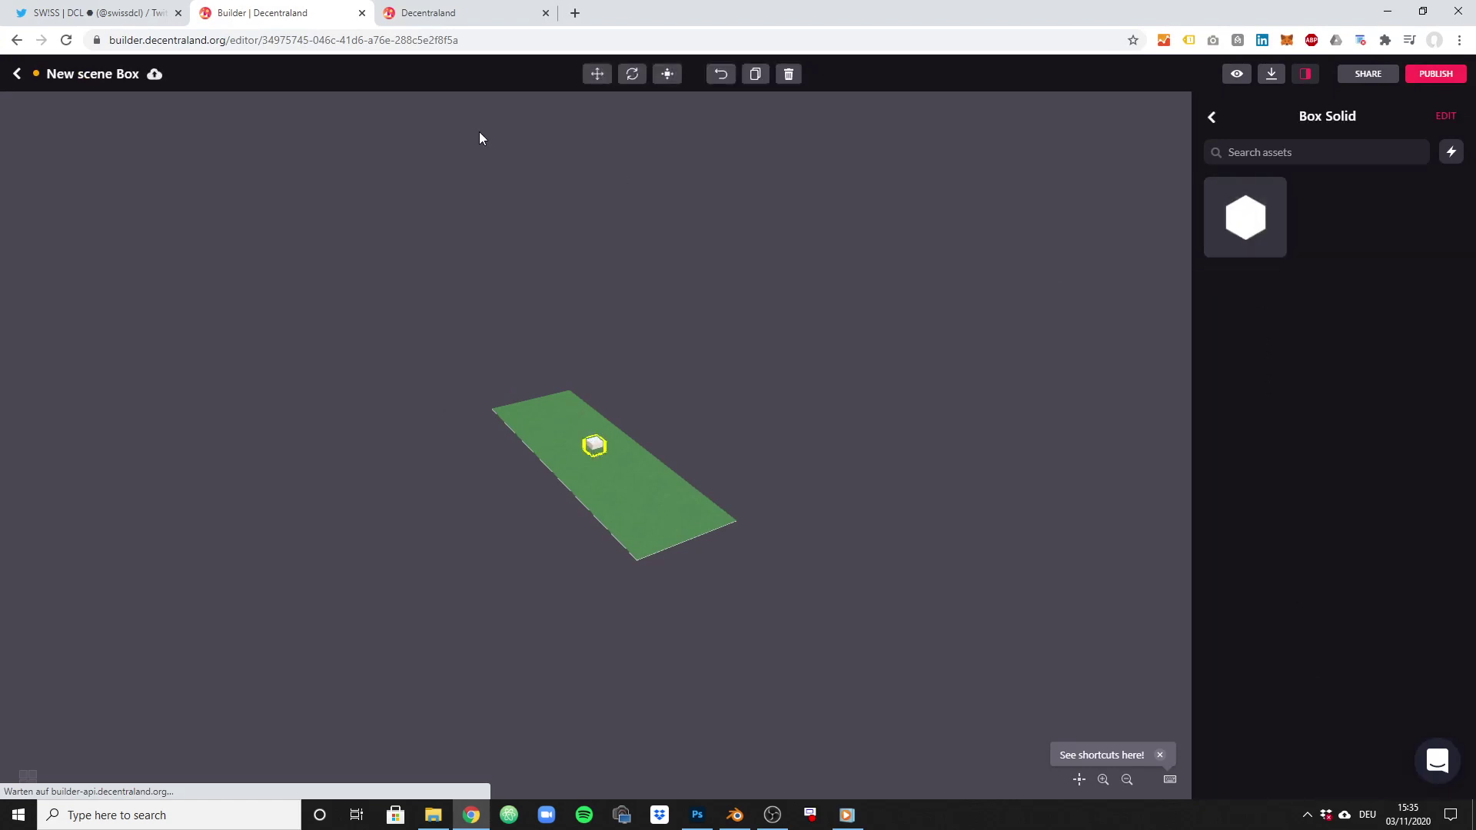
left_click(598, 76)
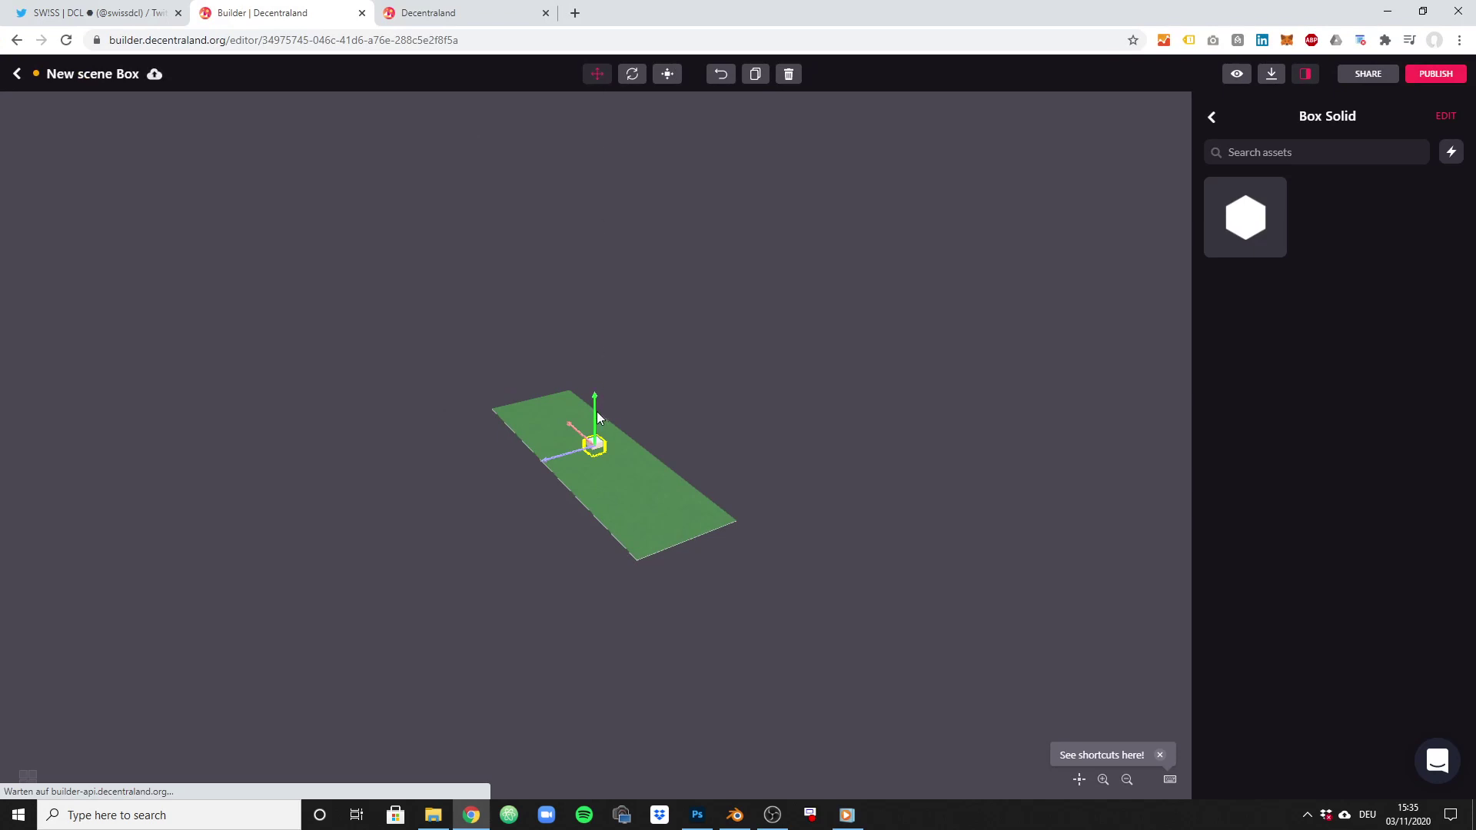
- Publish the 3 LAND scene at -123,-68
left_click(1434, 75)
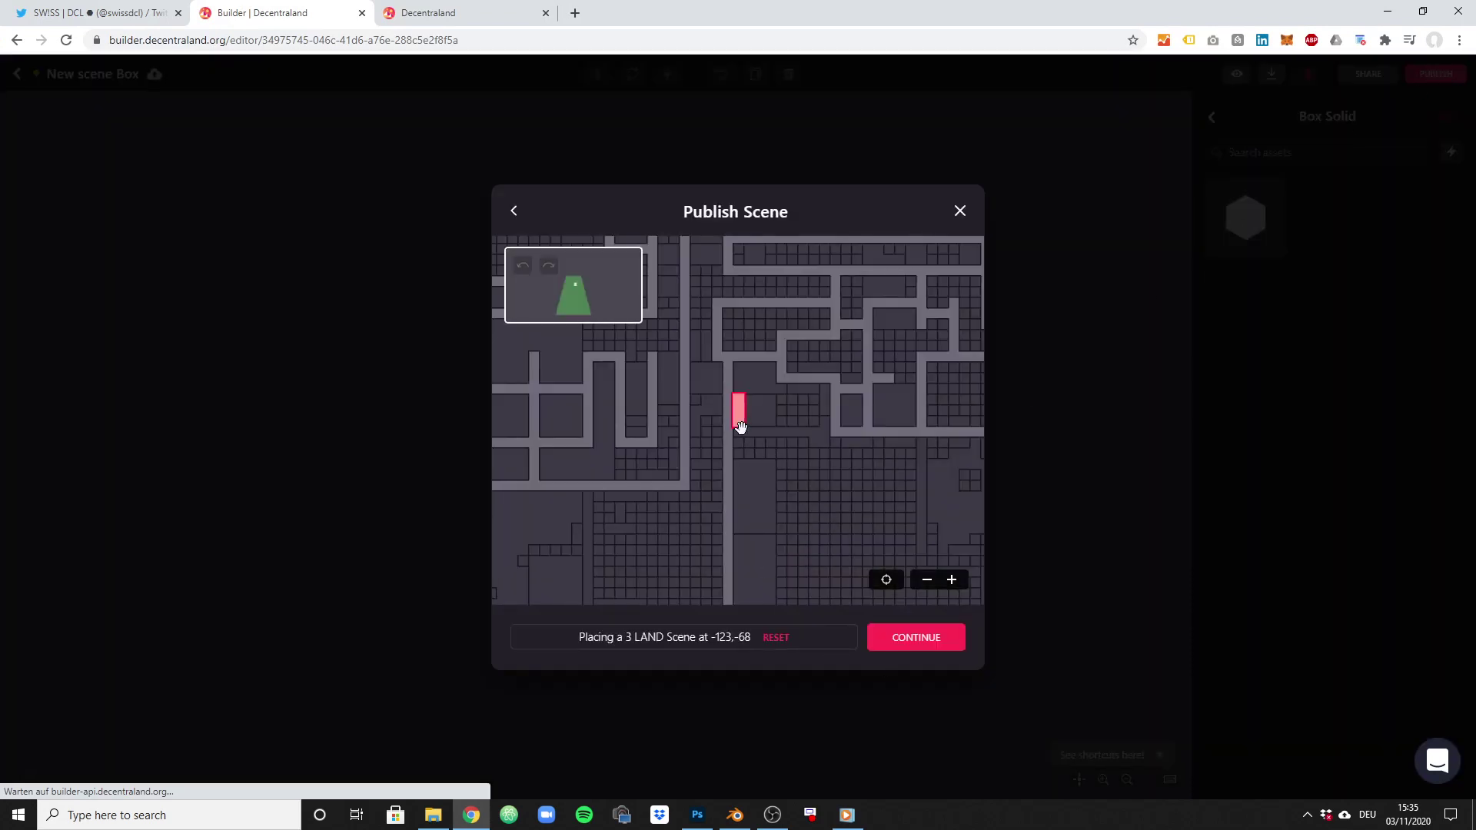
left_click(898, 645)
left_click(756, 596)
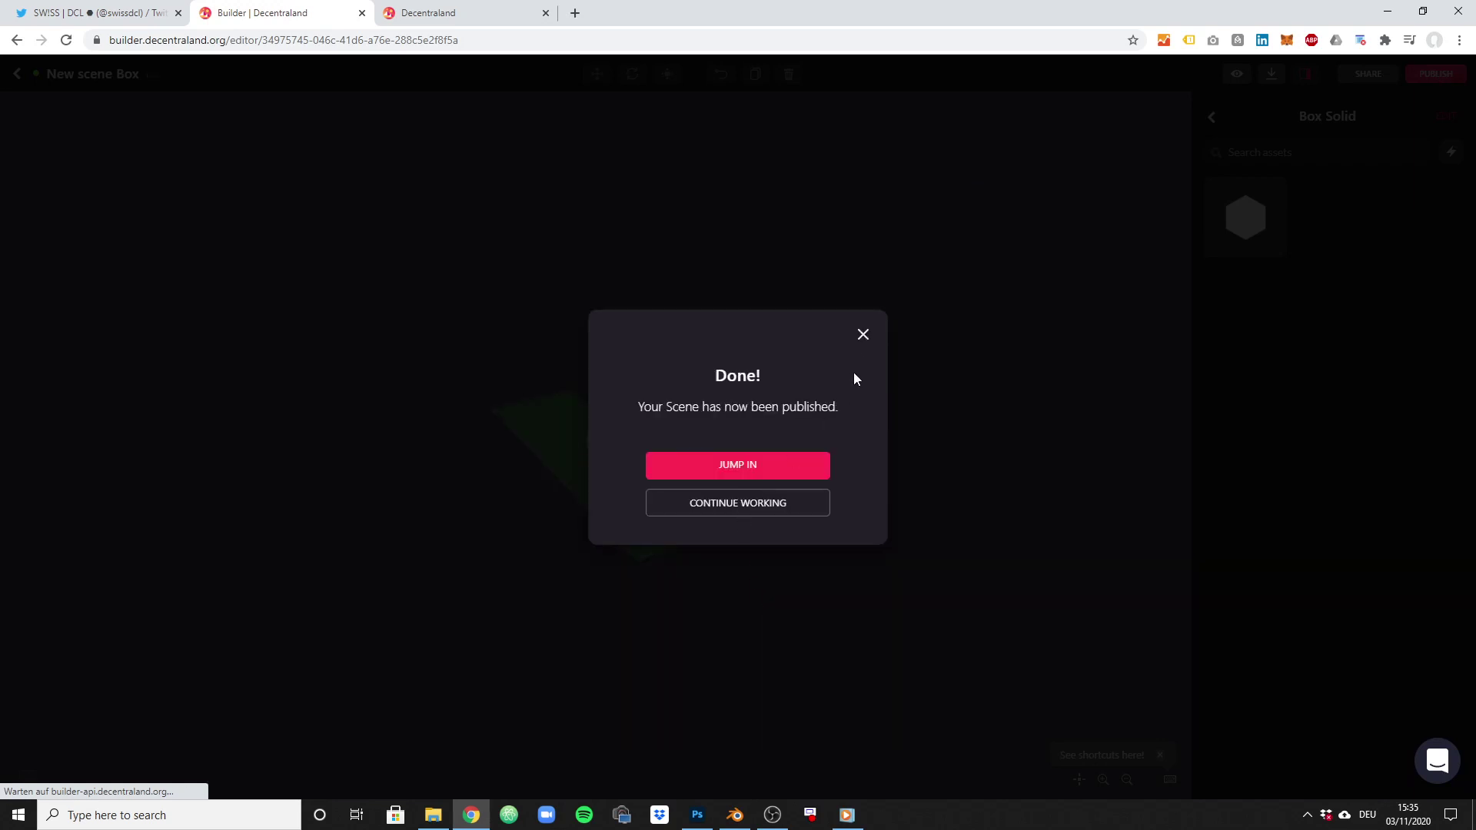
- Switch to the Decentraland world, walk the avatar around the box to inspect it, and release the cursor
key("ctrl+Tab")
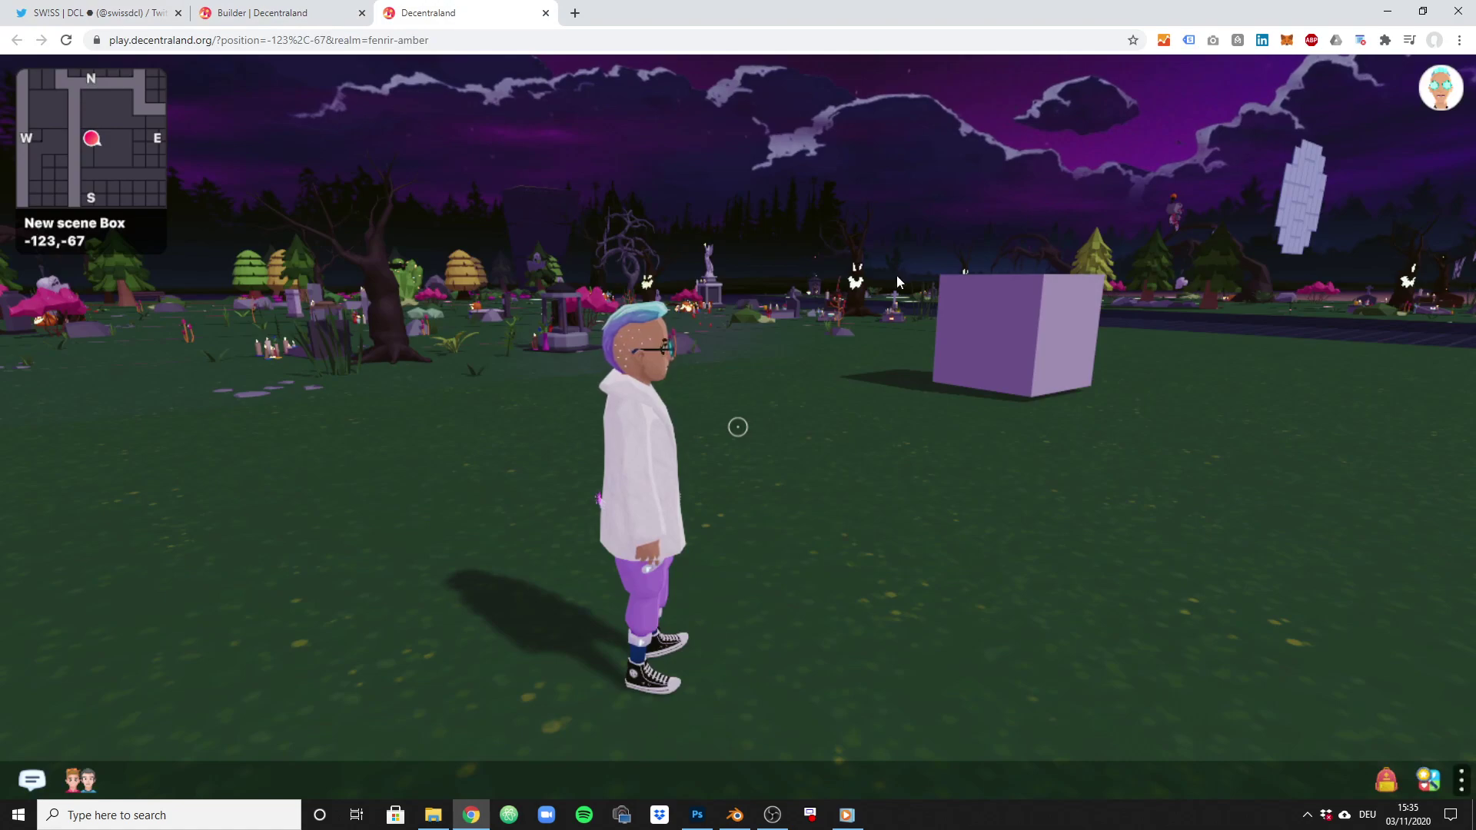
left_click(1095, 570)
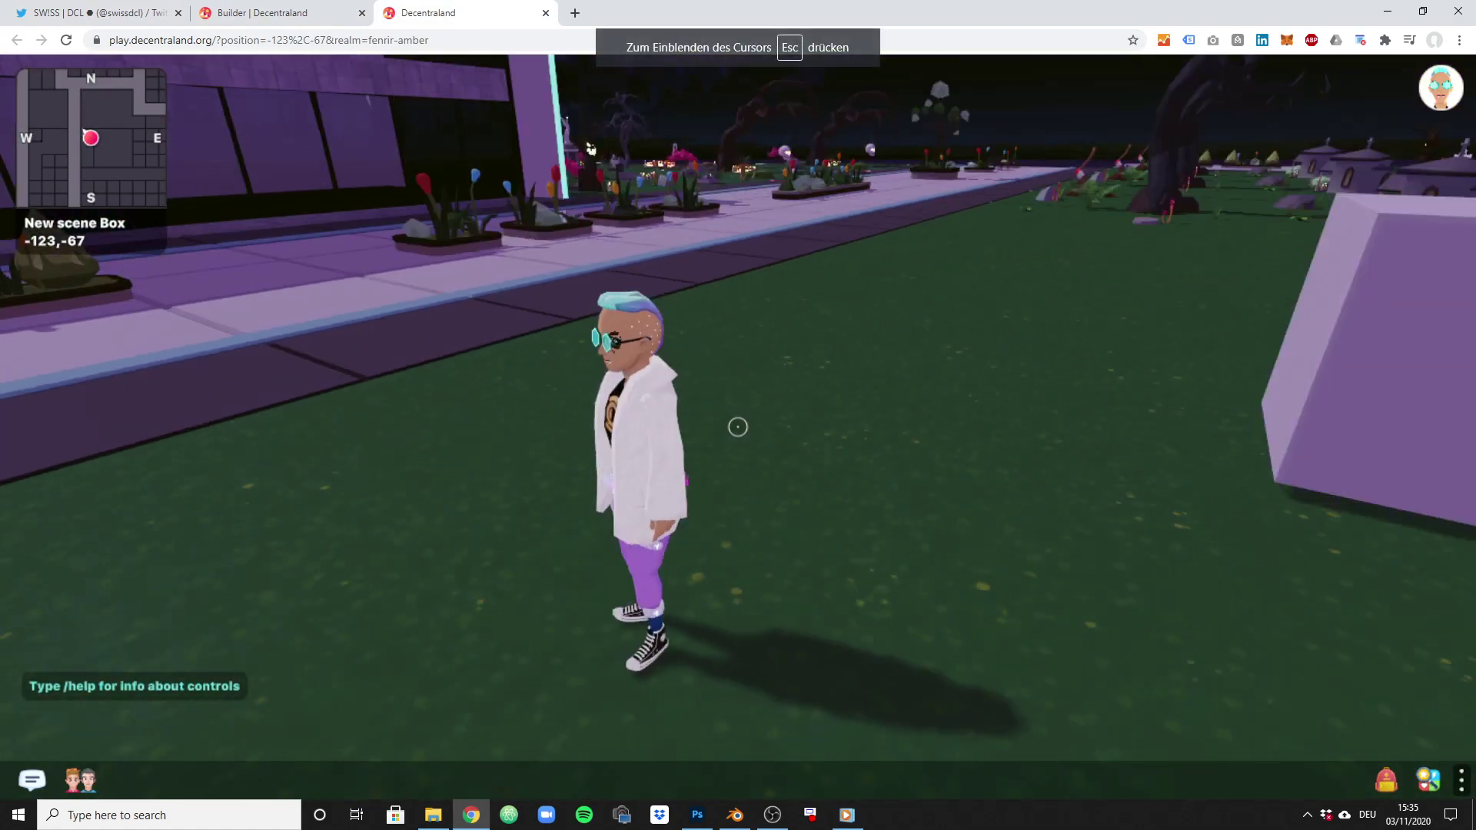
key("w")
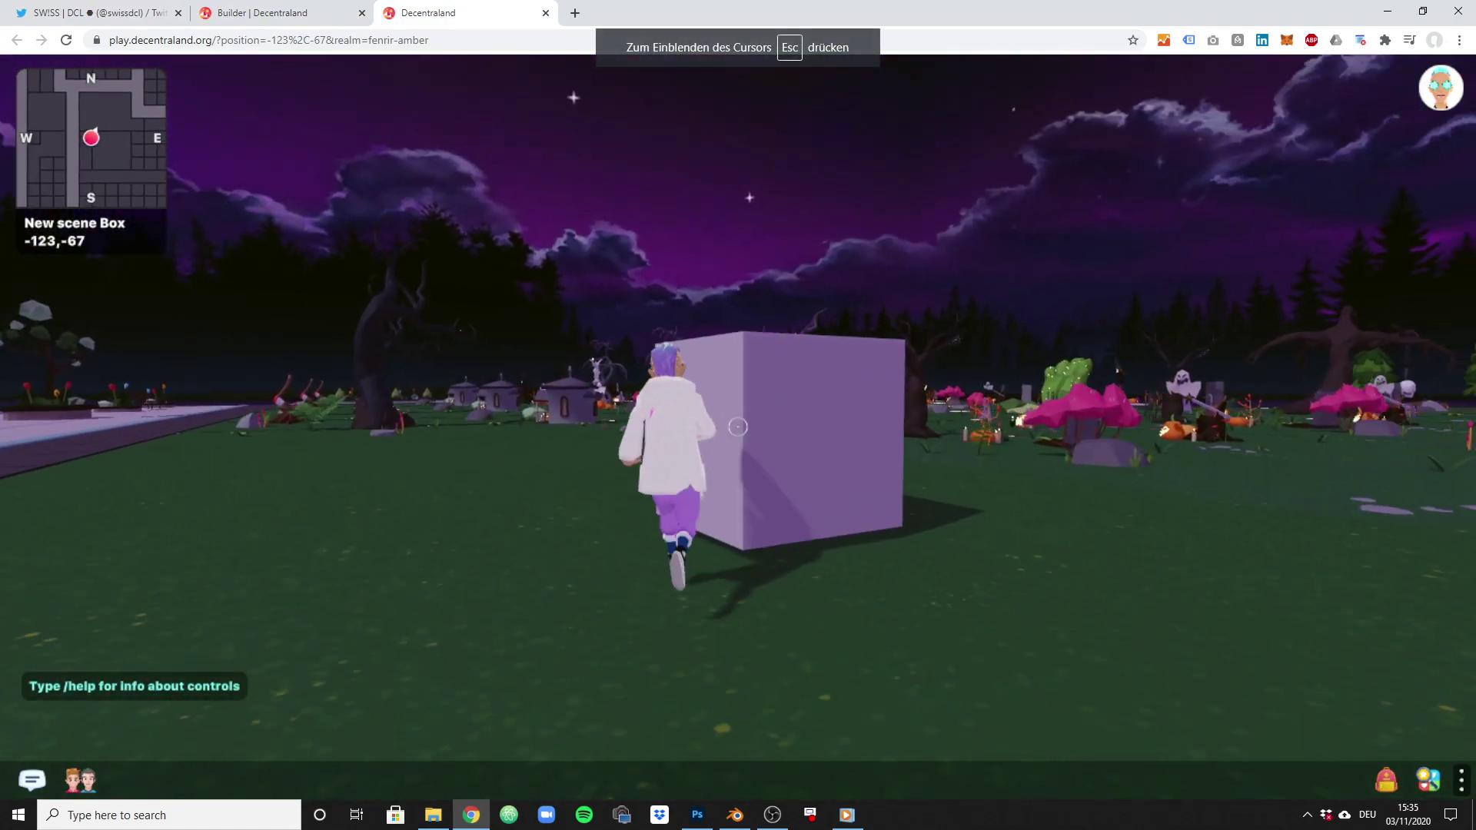
key("d")
key("w")
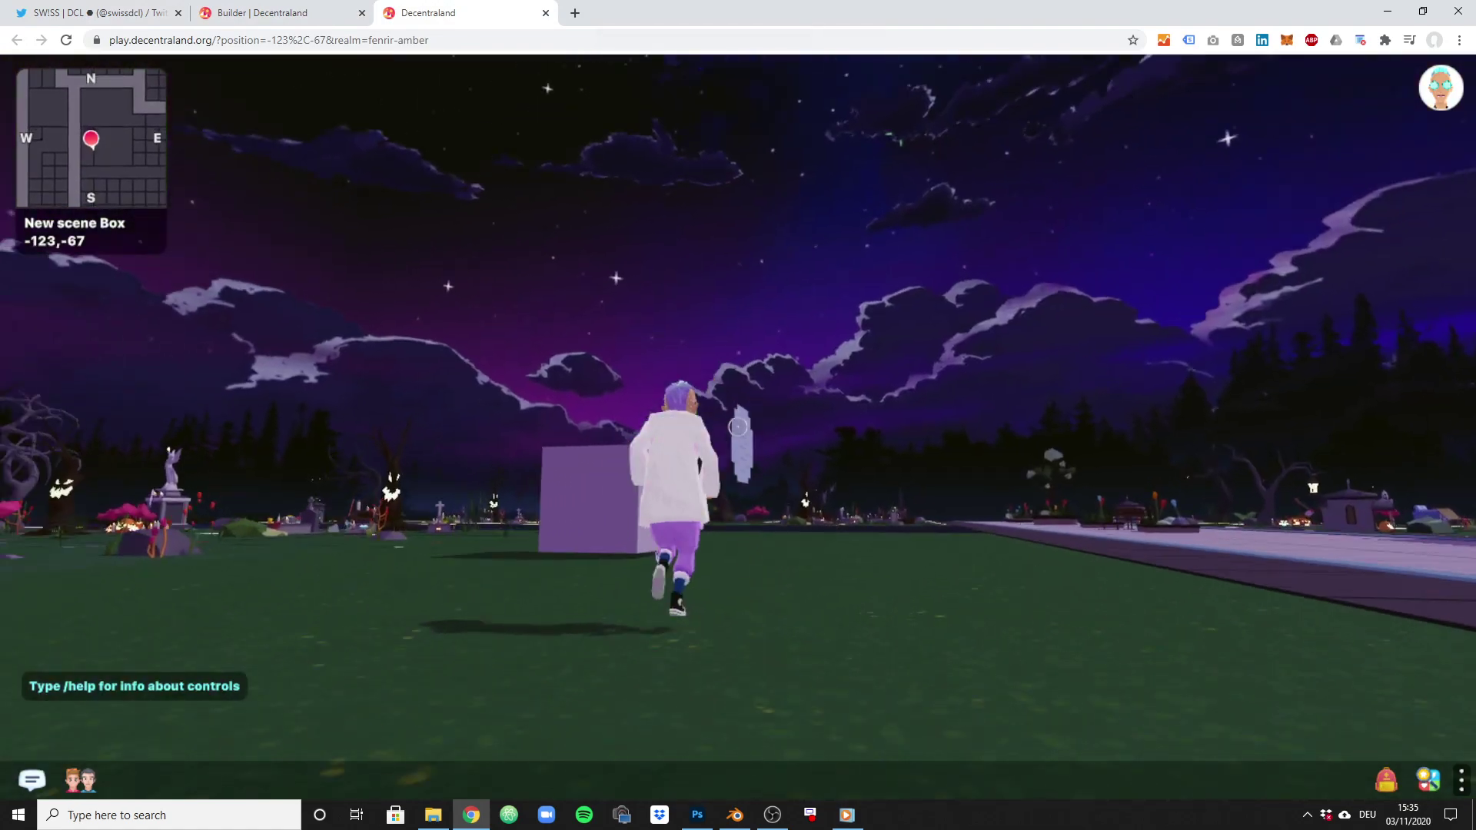
key("w")
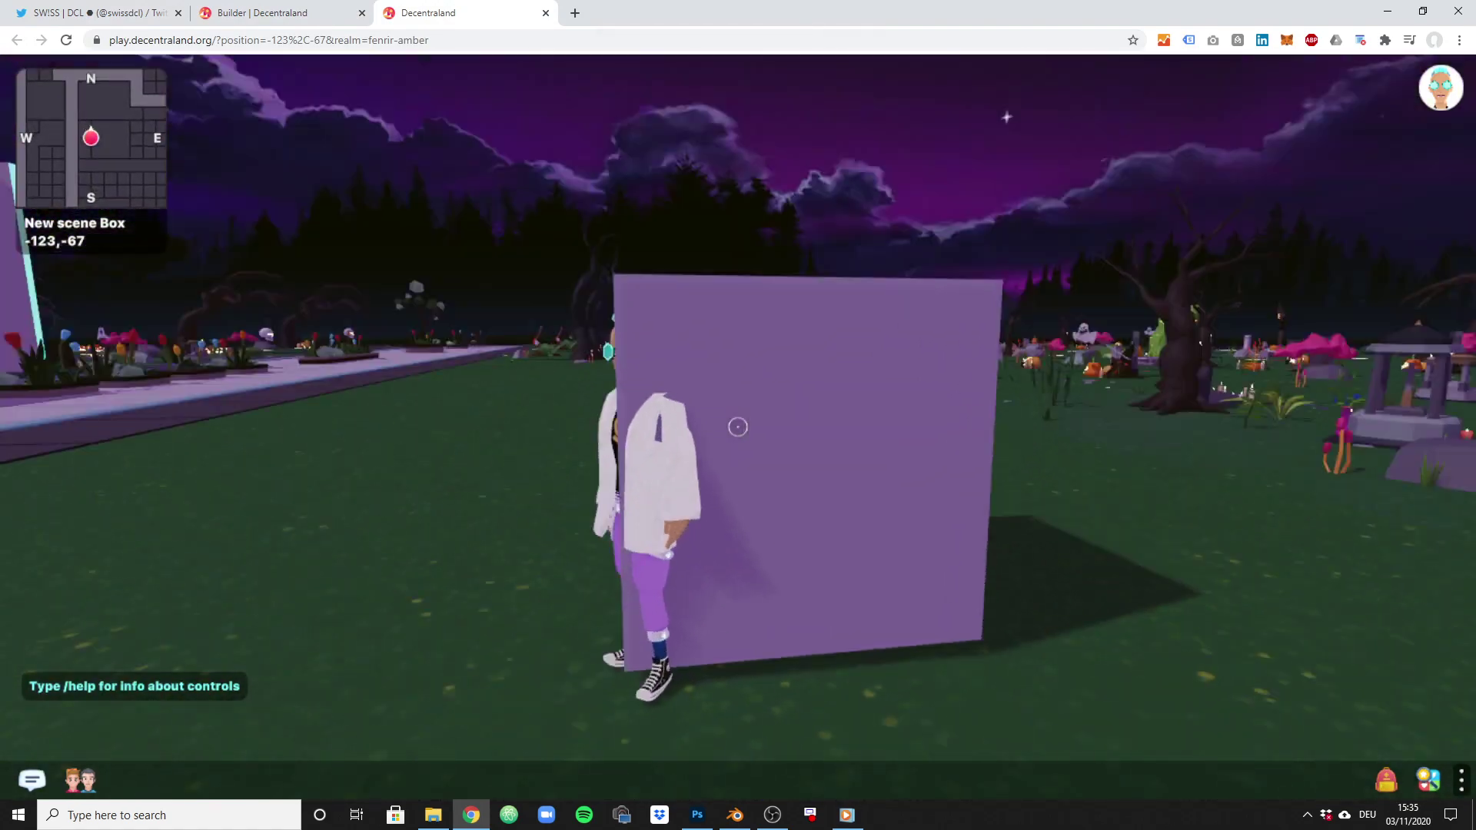
key("w")
key("Escape")
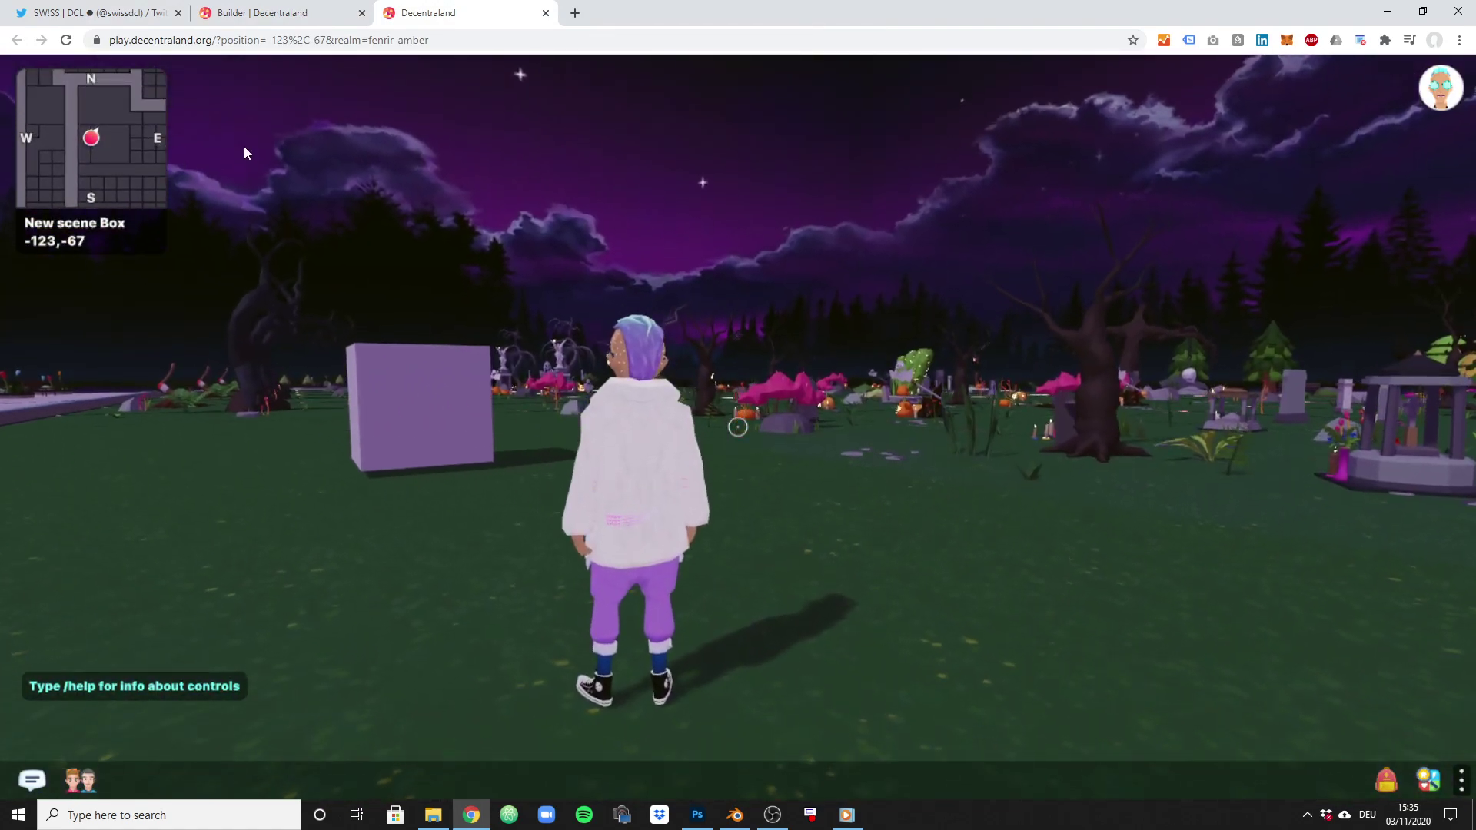
- Reload the Decentraland world and start exploring the republished scene
left_click(68, 41)
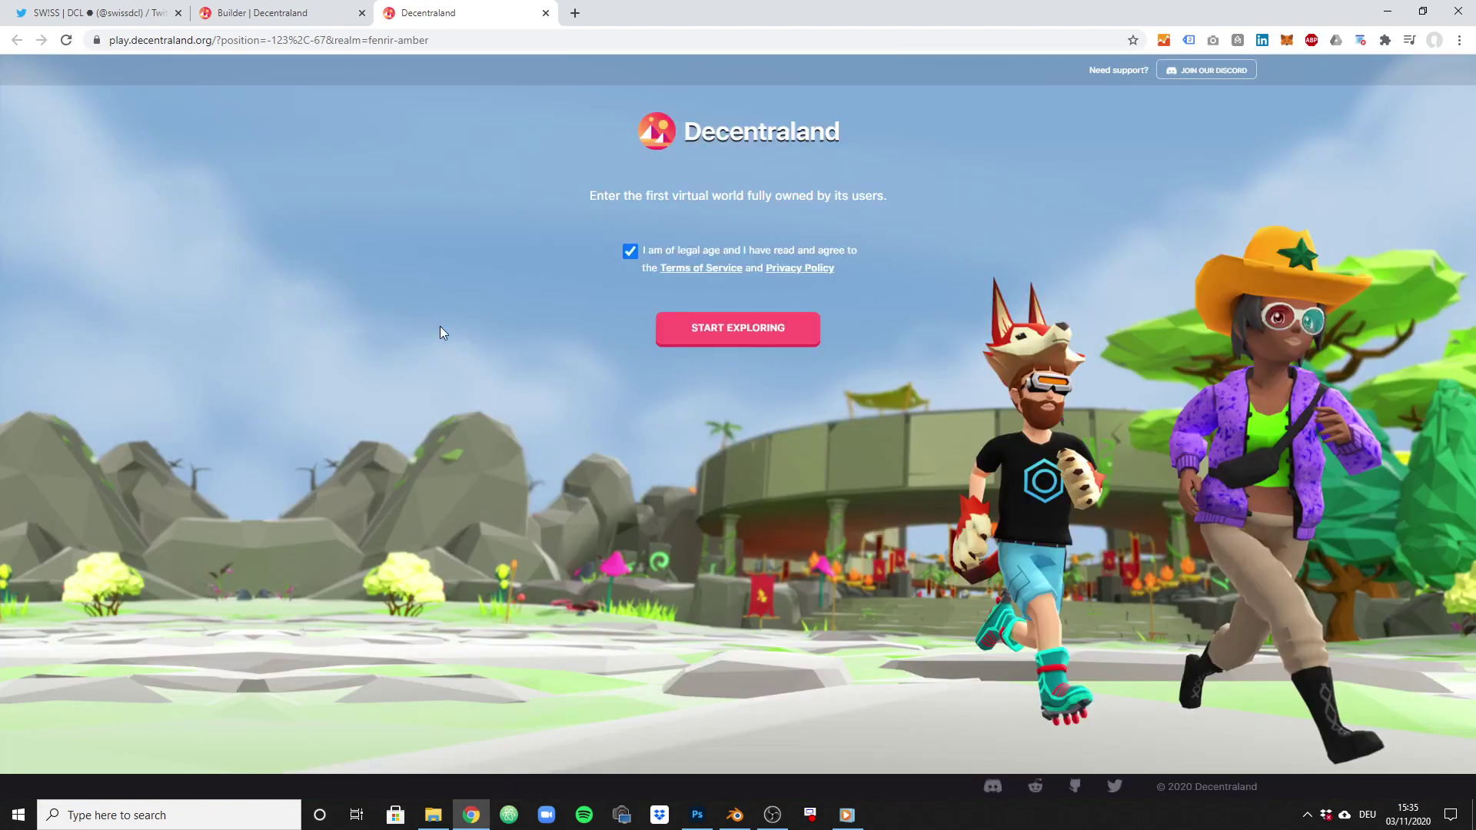
left_click(782, 336)
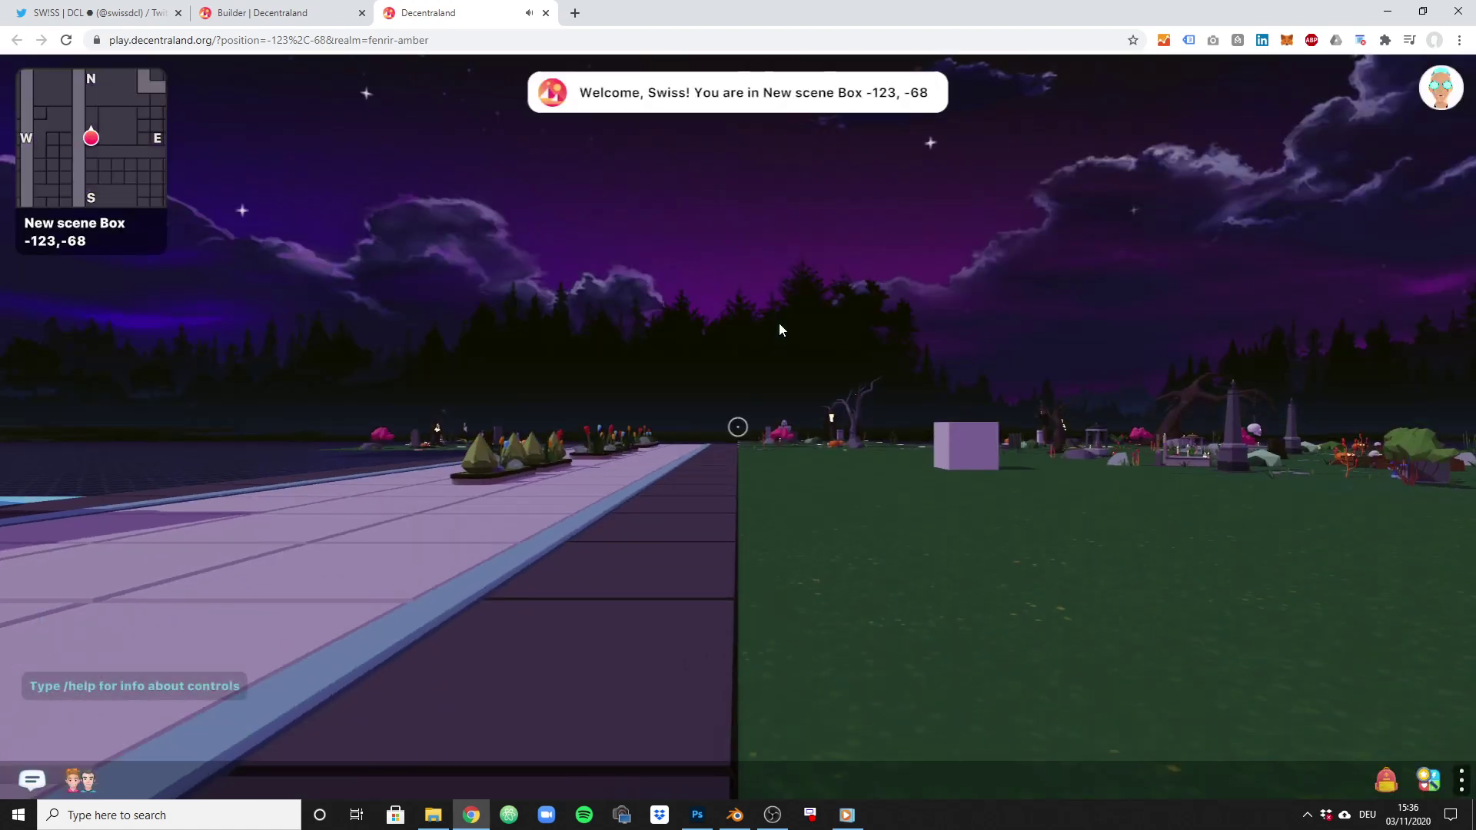
- Switch to third-person view, walk the avatar up to the box and into its sides to test the collider, and release the cursor
left_click(831, 459)
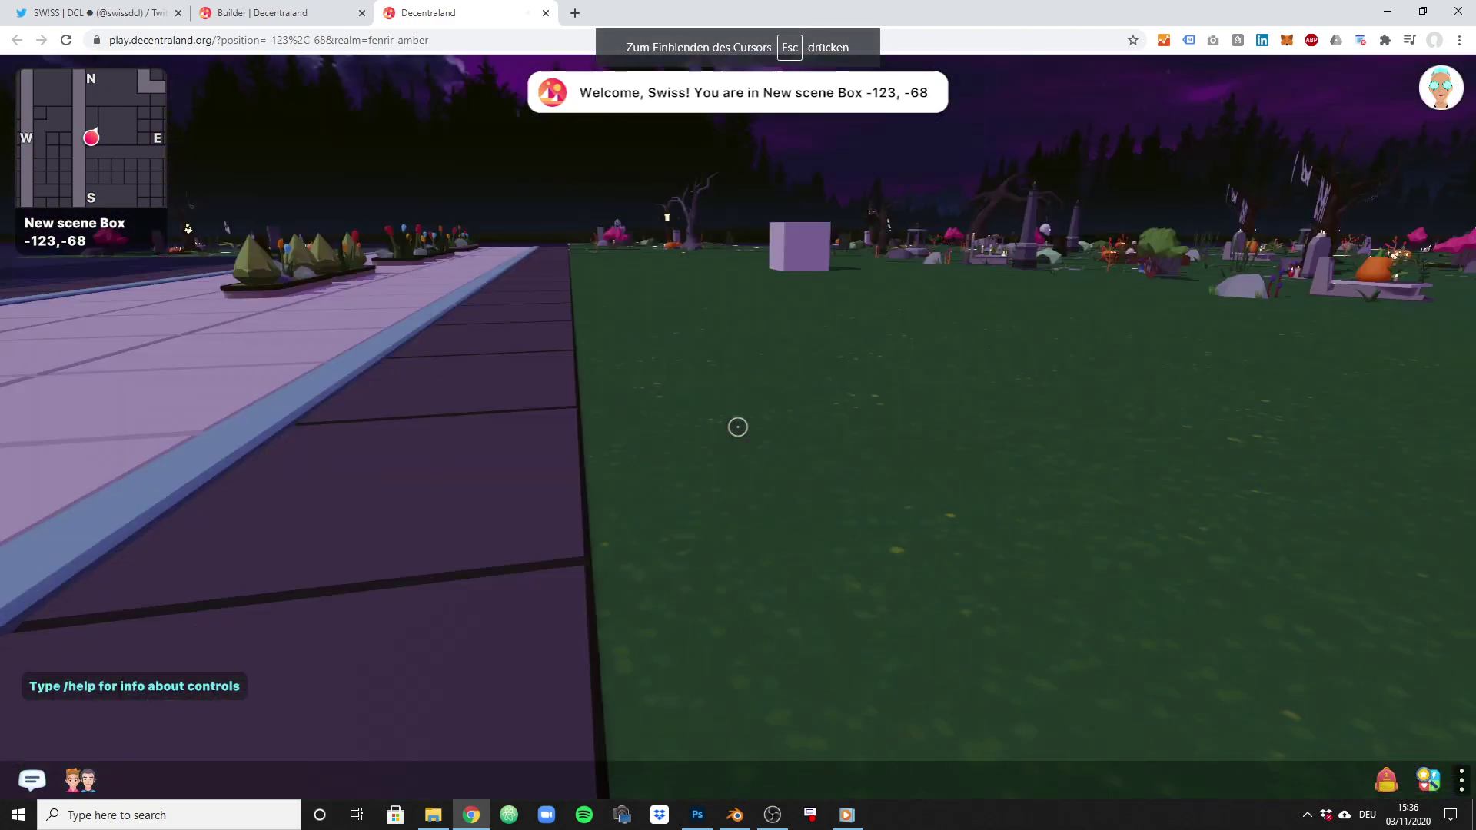
key("w")
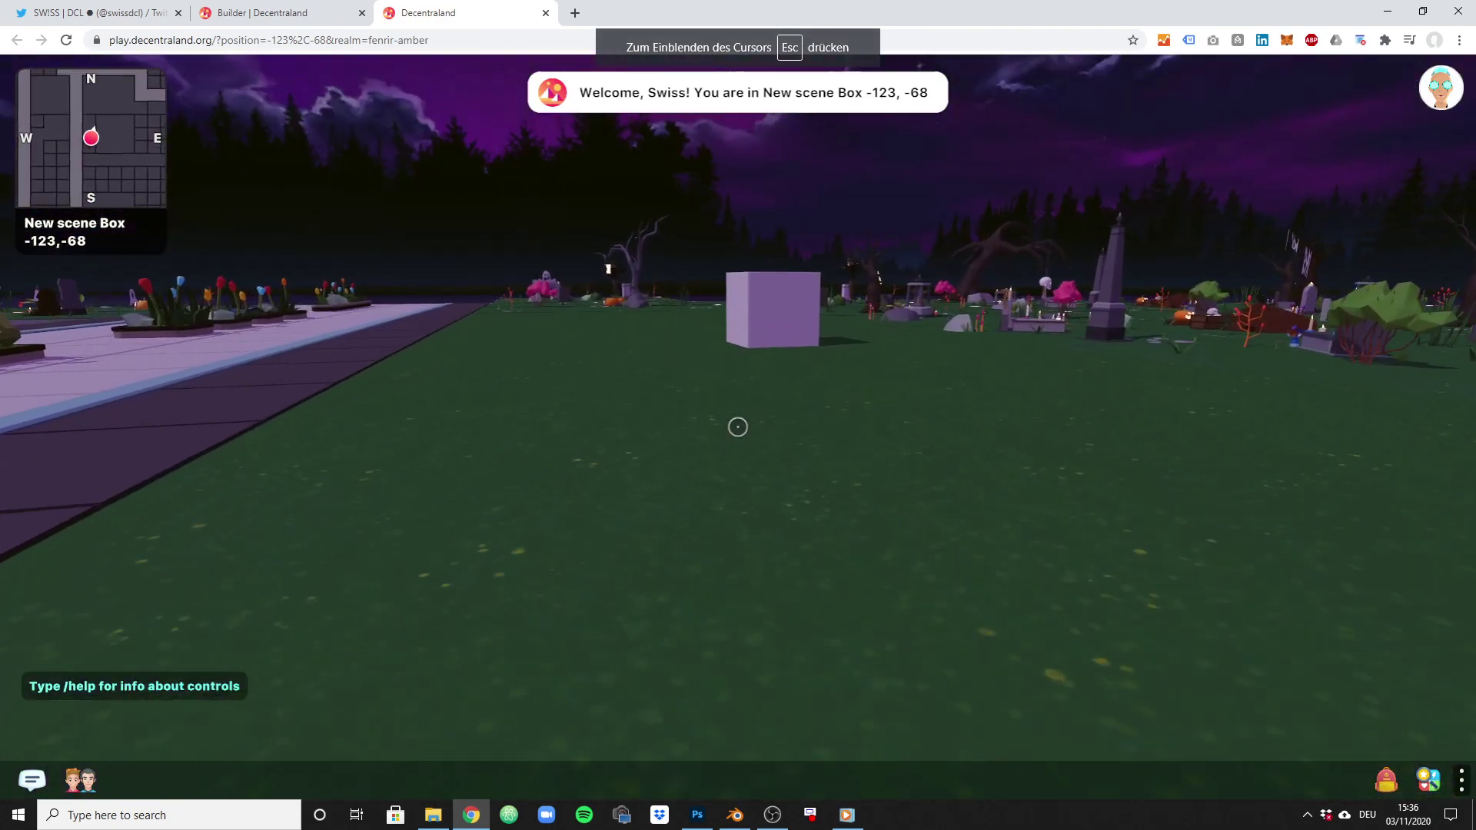
key("v")
key("w")
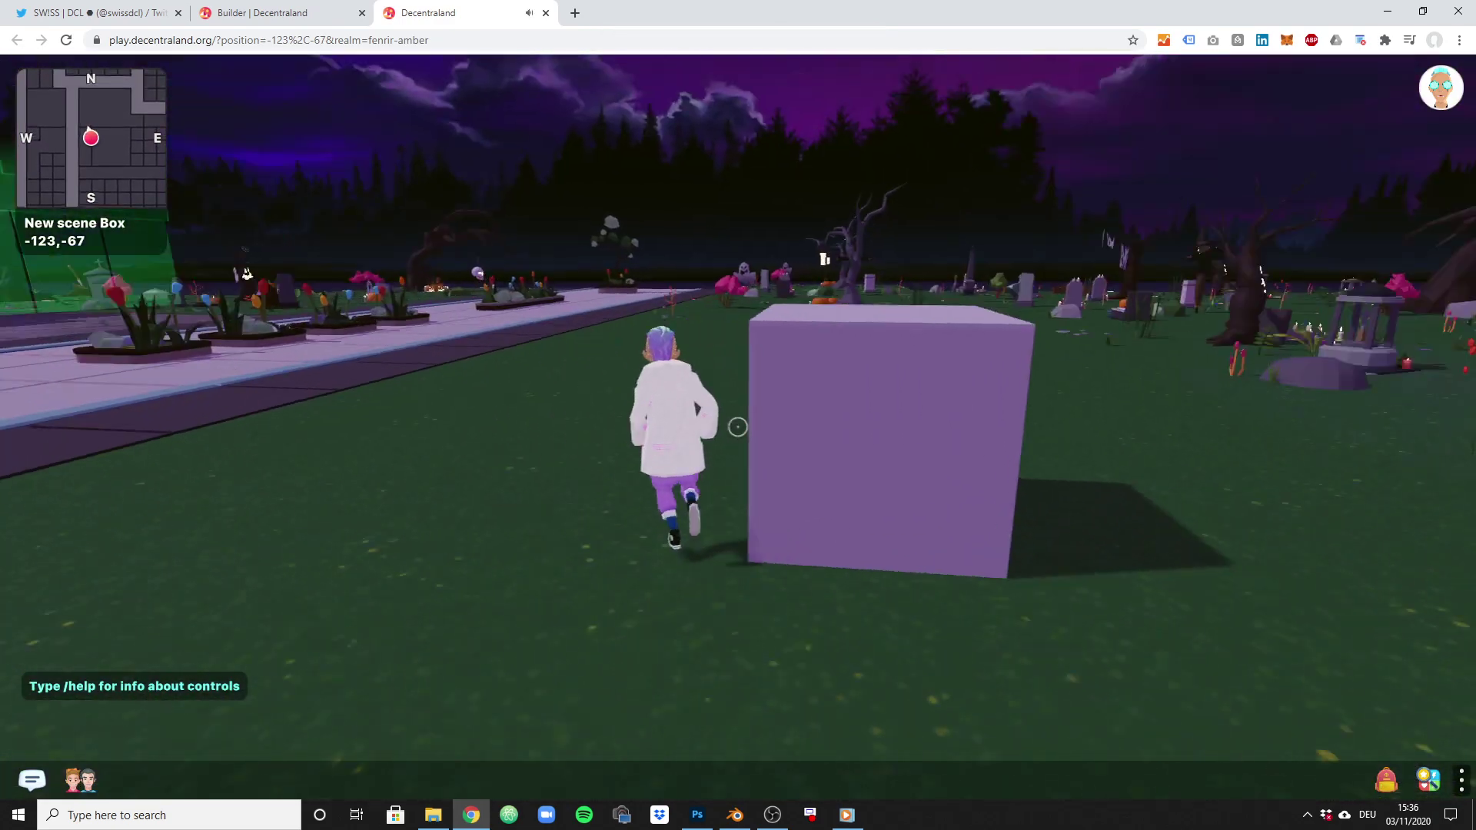
key("w")
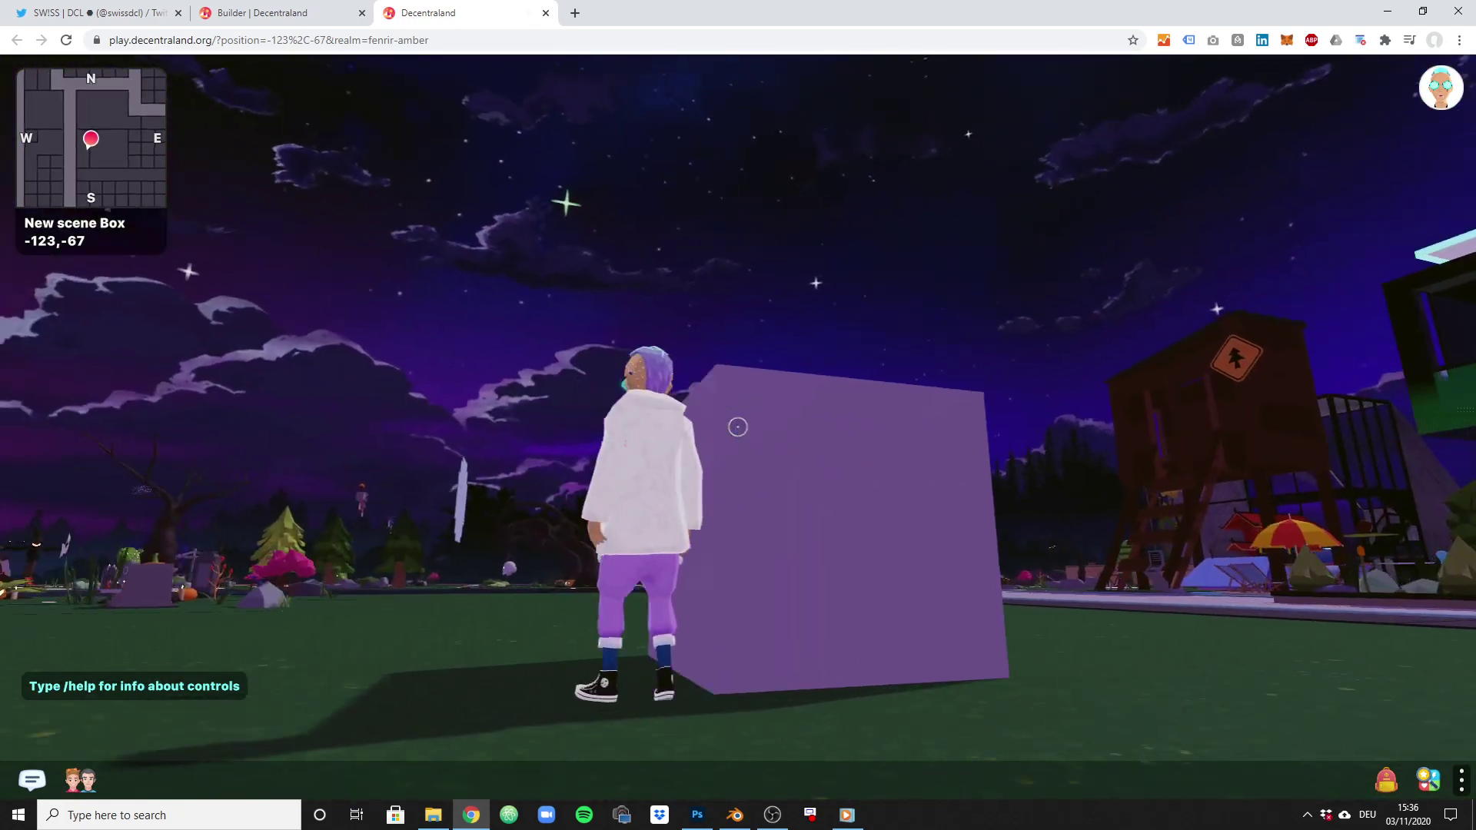
key("w")
key("Escape")
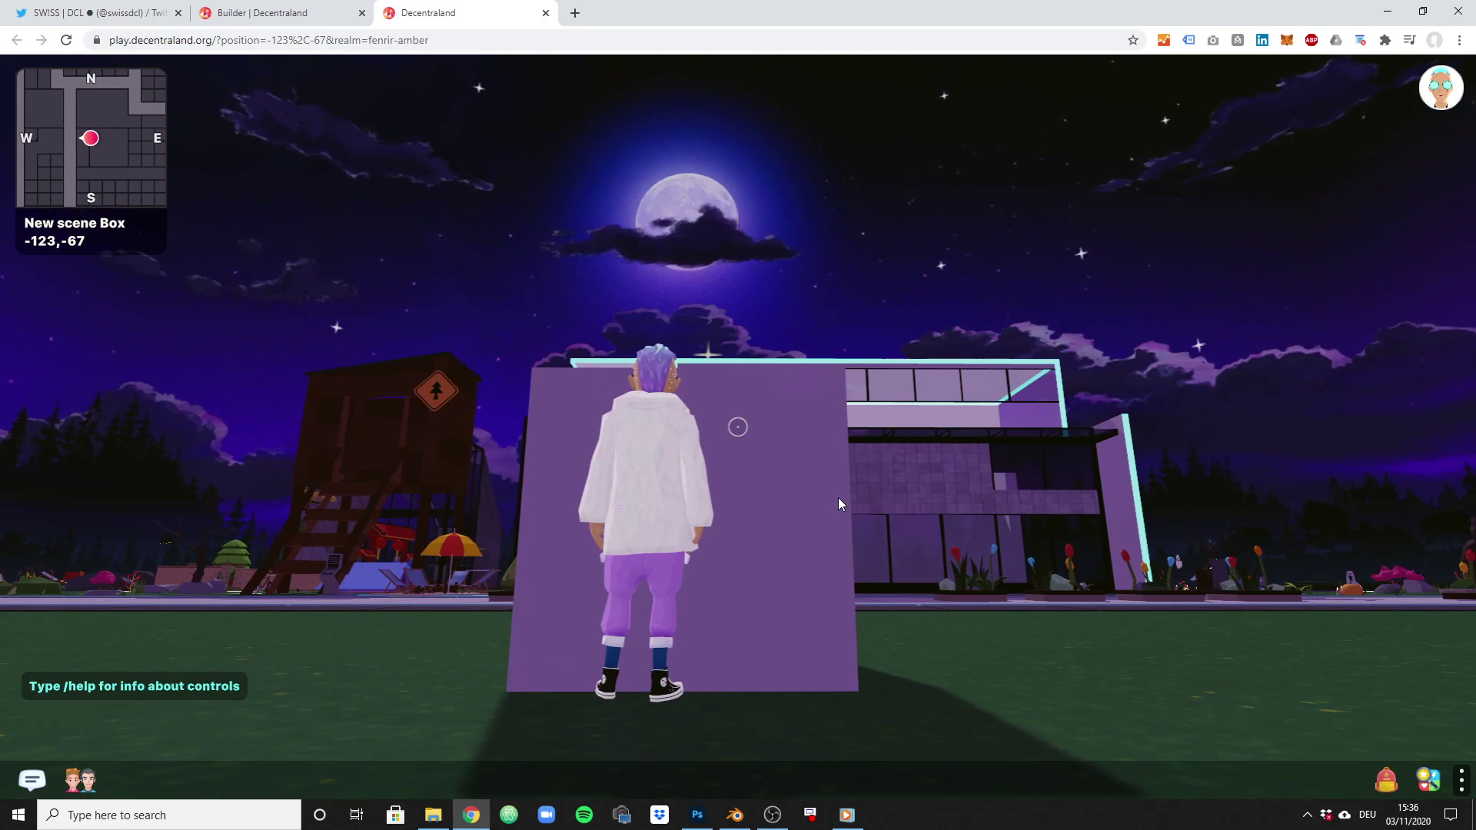
- Resume avatar control and circle the box, walking against its different faces to check that each one blocks the avatar
left_click(836, 646)
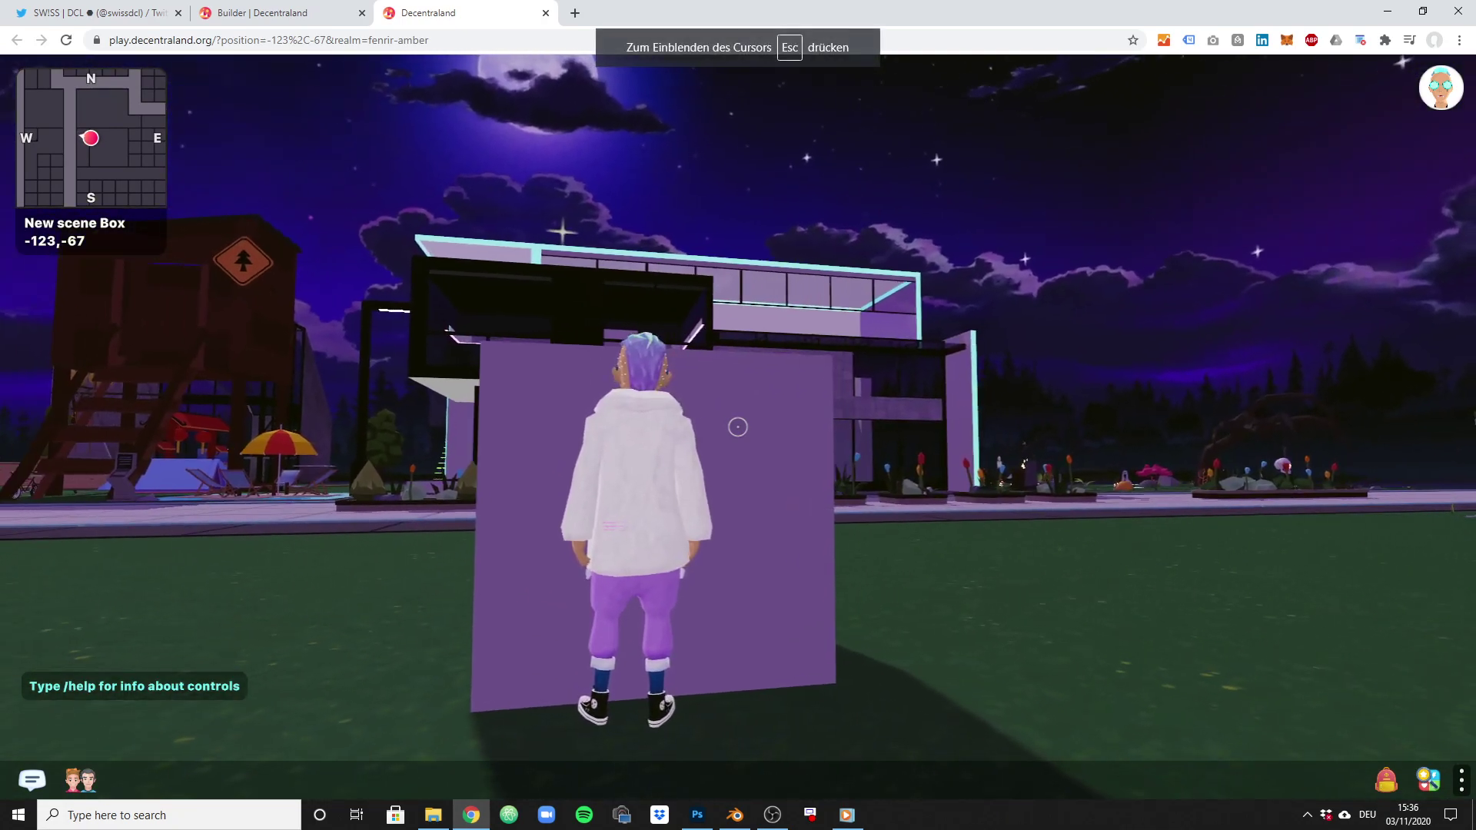
key("a")
key("w")
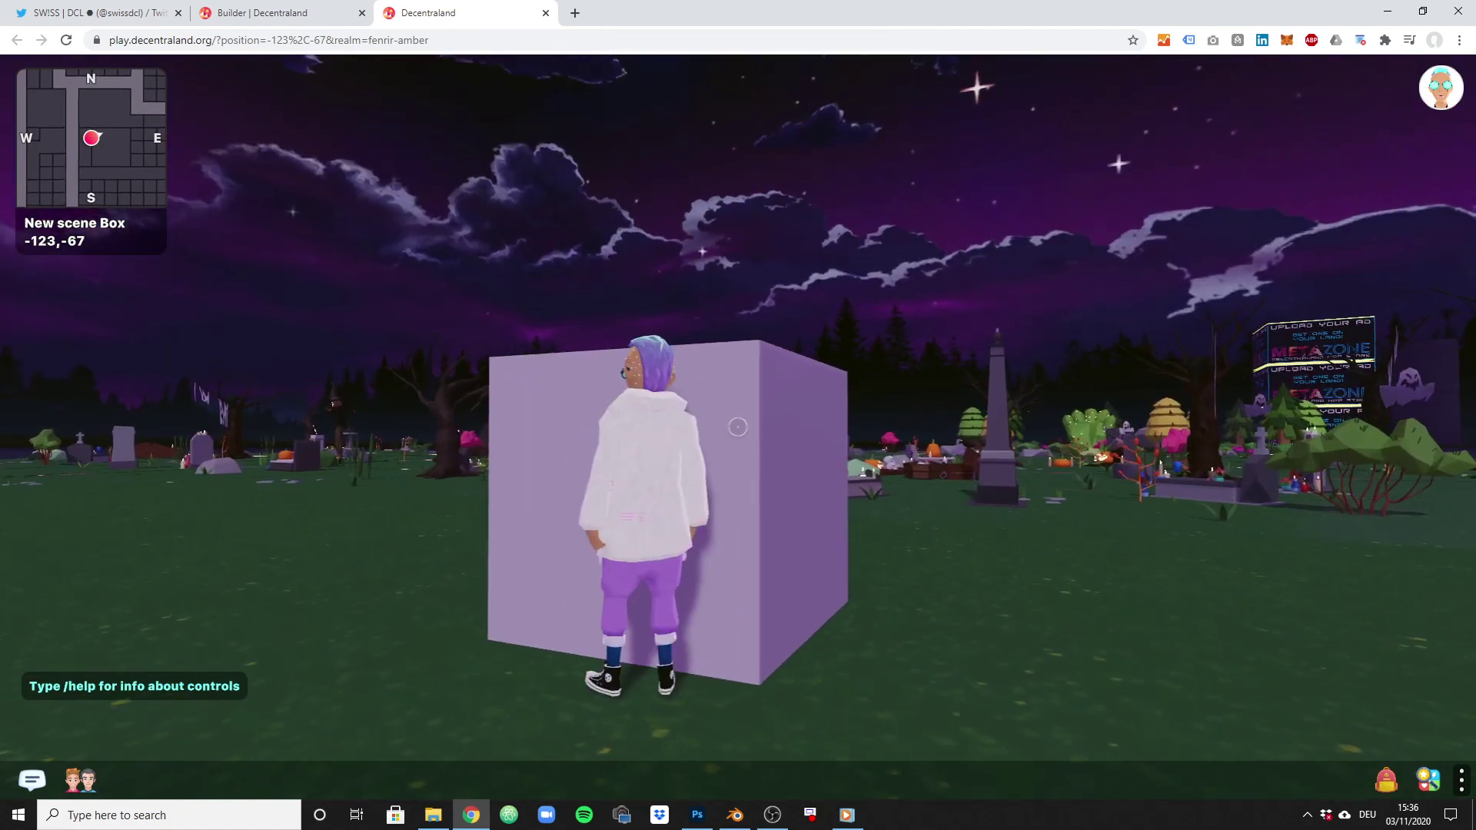
key("a")
key("s")
key("a")
key("w")
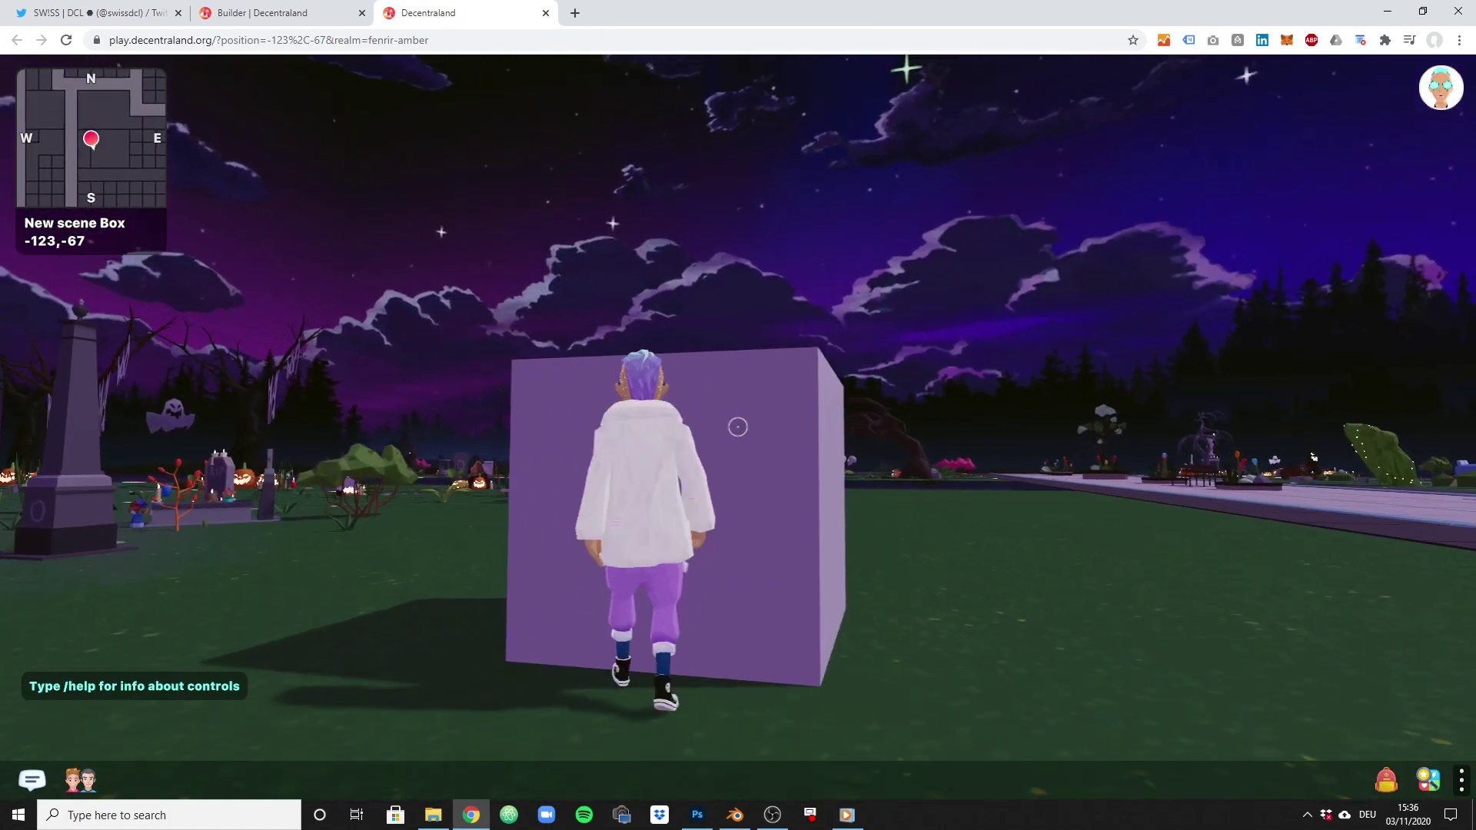
key("a")
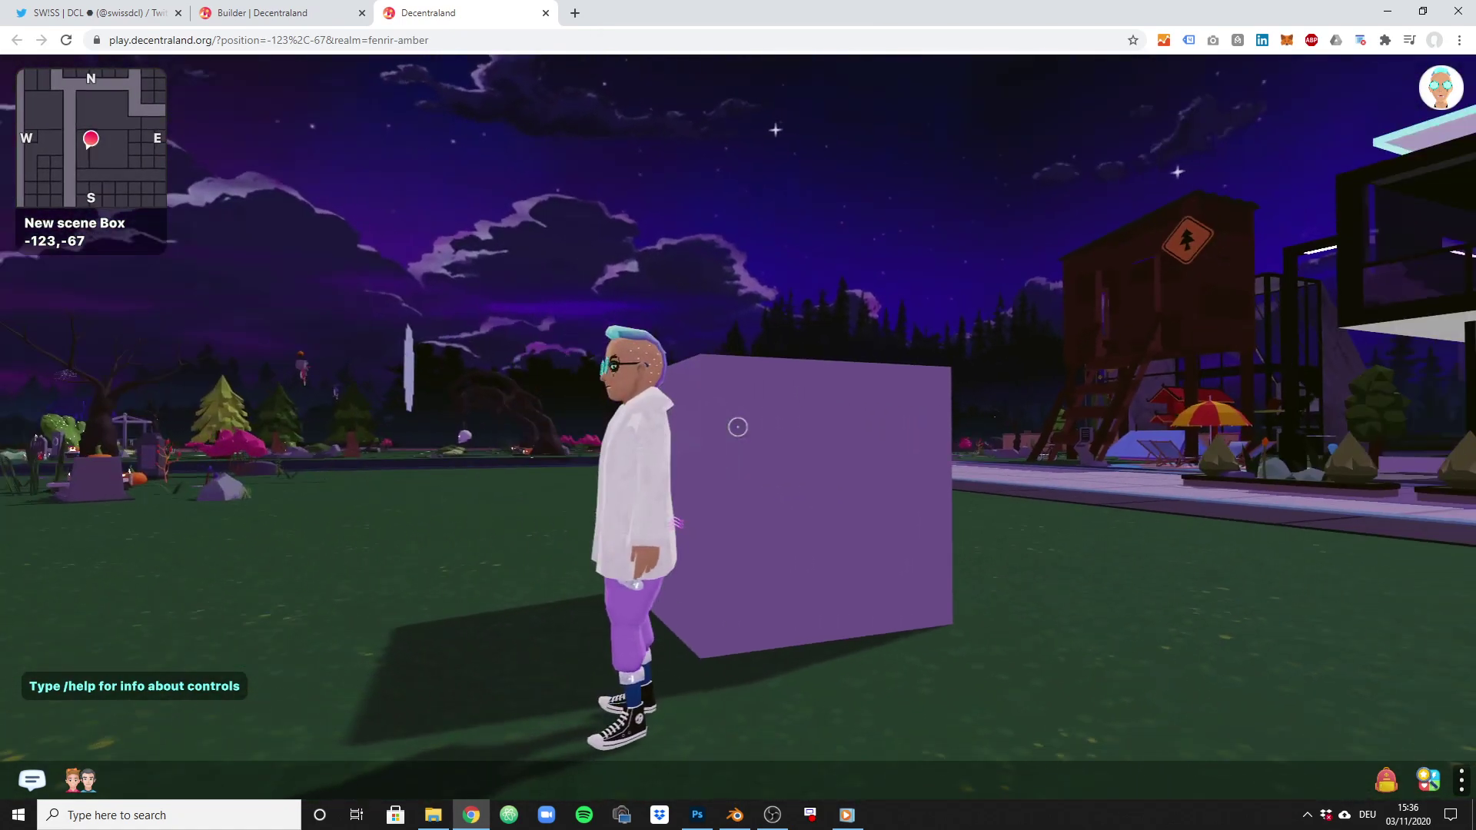
key("w")
key("Escape")
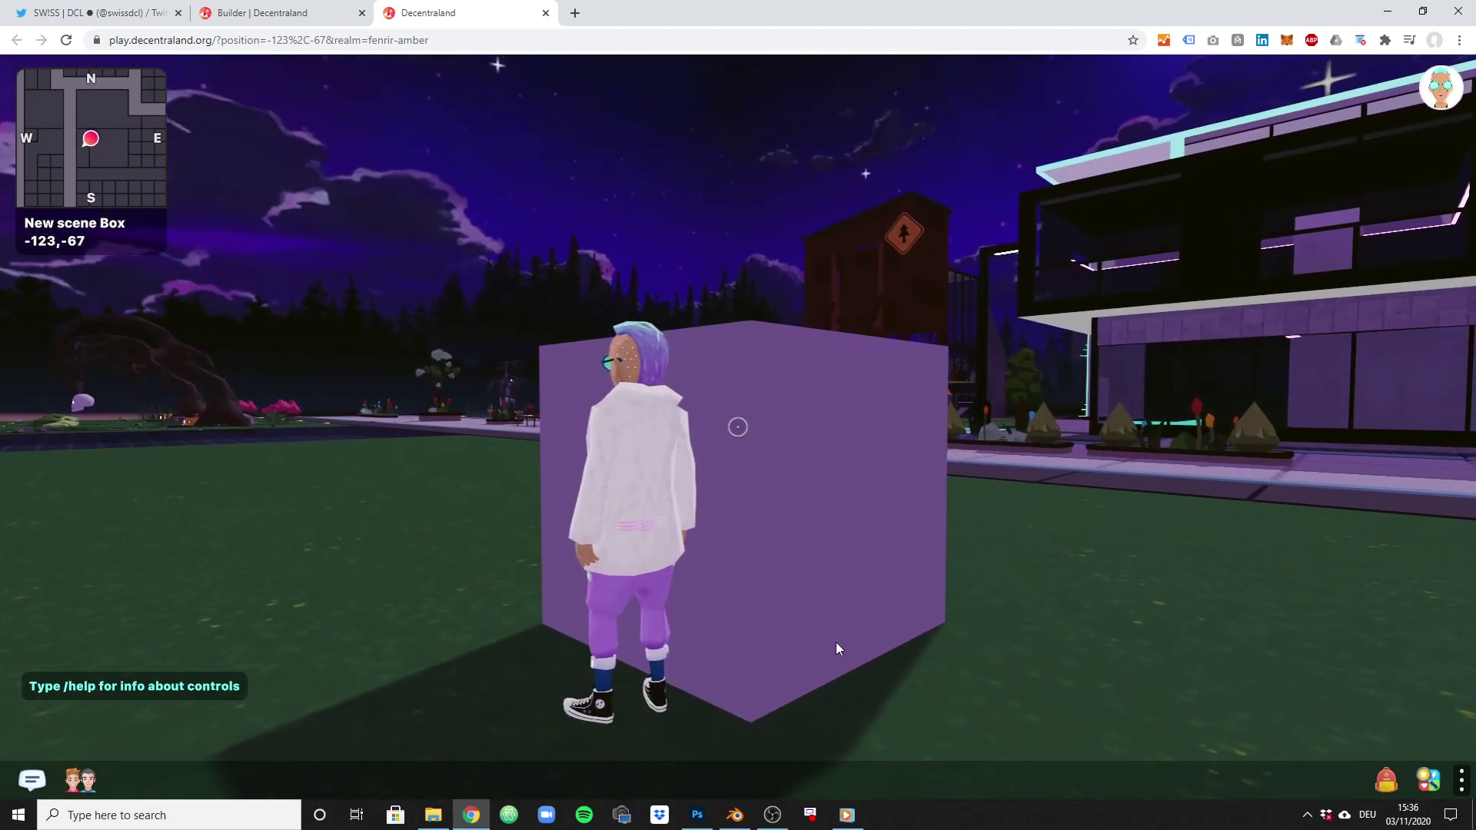
left_click(878, 648)
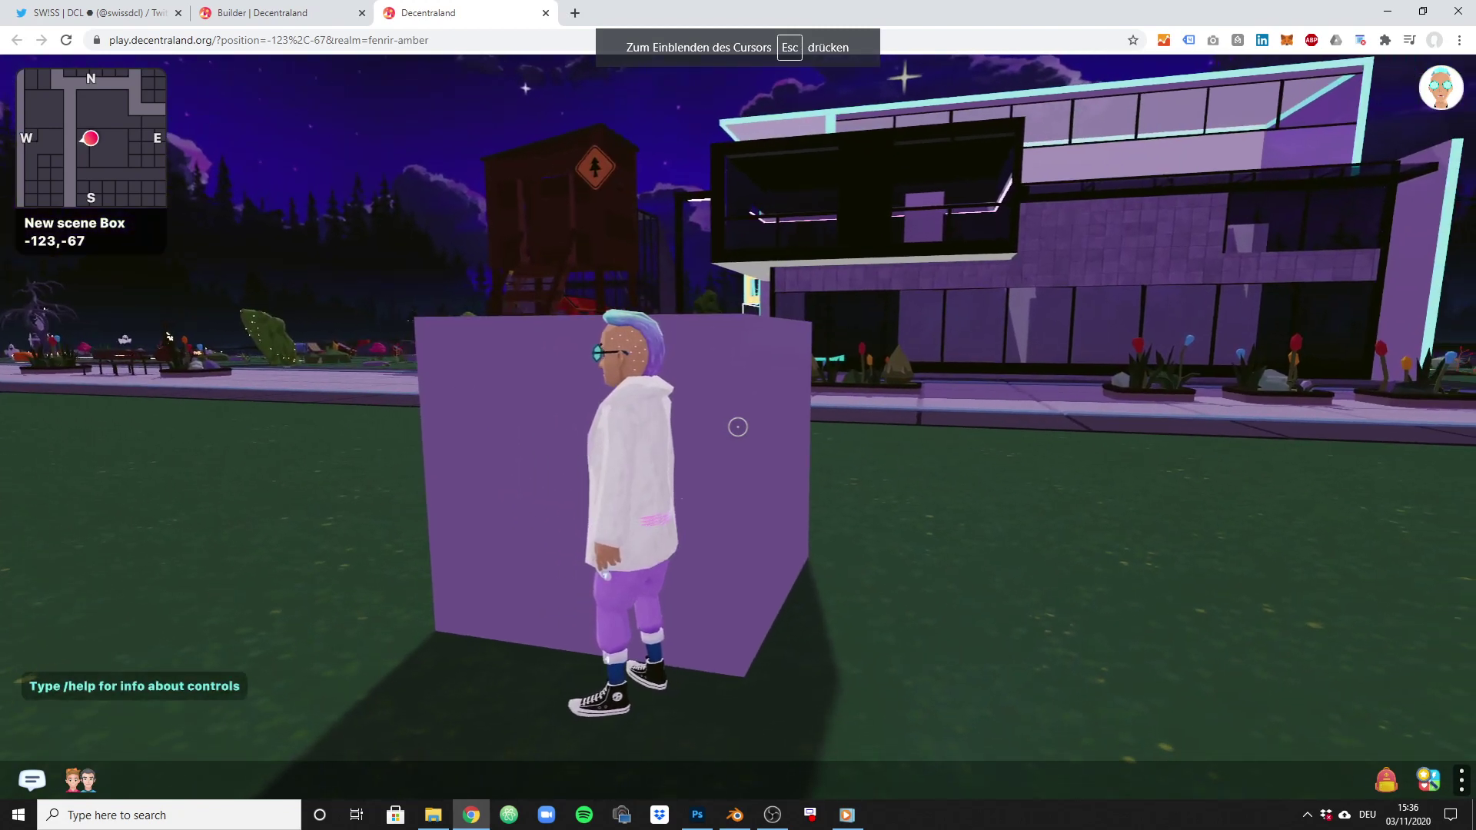